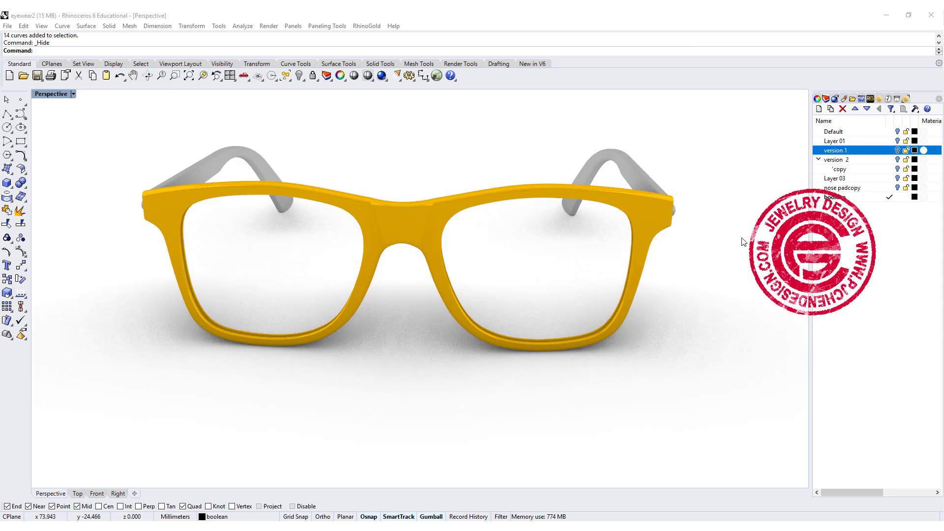
# Examine the eyewear curves in perspective and look through the browser's image results for eyewear spec drawings.
pyautogui.moveTo(743, 244); pyautogui.dragTo(647, 324, button='right')
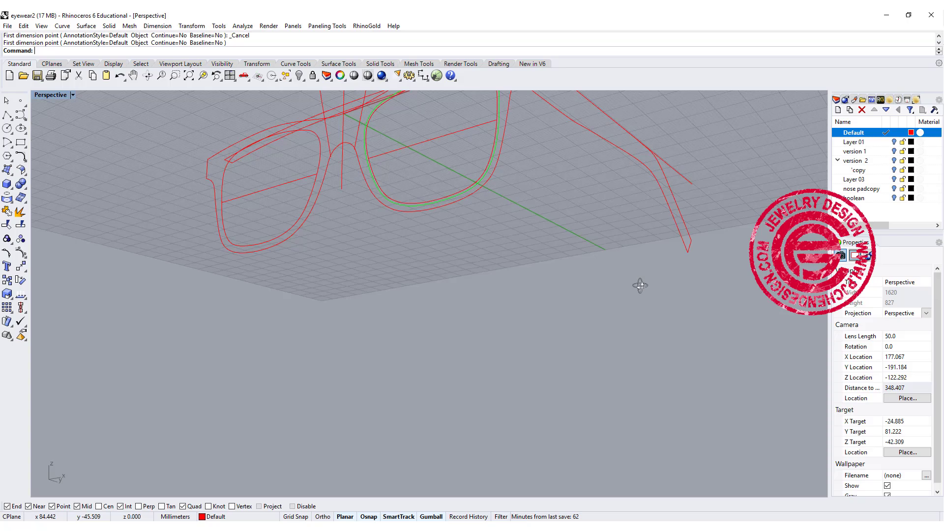
pyautogui.moveTo(639, 285); pyautogui.dragTo(601, 320, button='right')
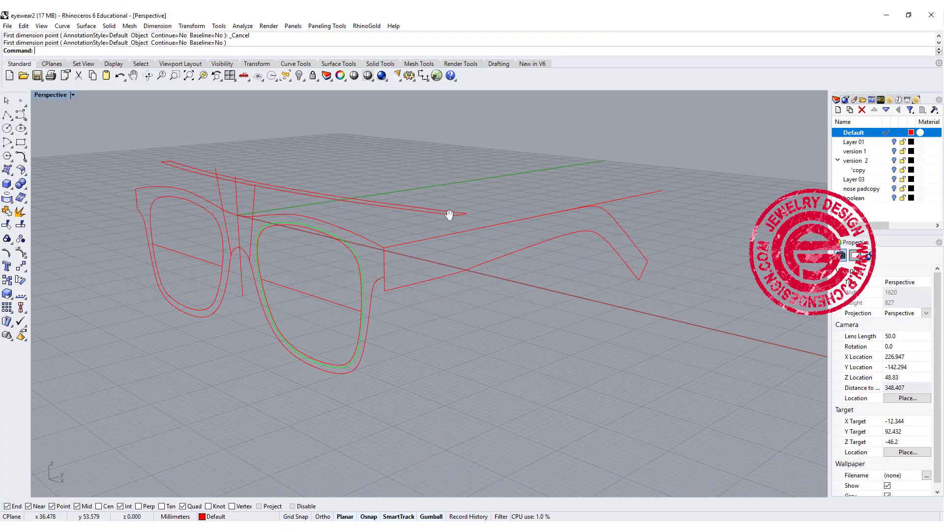
pyautogui.moveTo(450, 213); pyautogui.dragTo(530, 226, button='right')
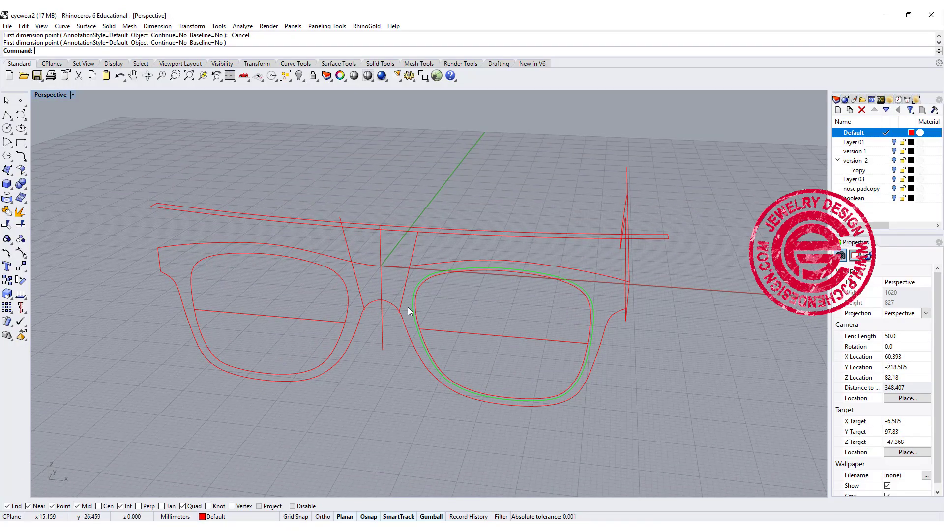
pyautogui.moveTo(432, 323); pyautogui.dragTo(437, 344, button='right')
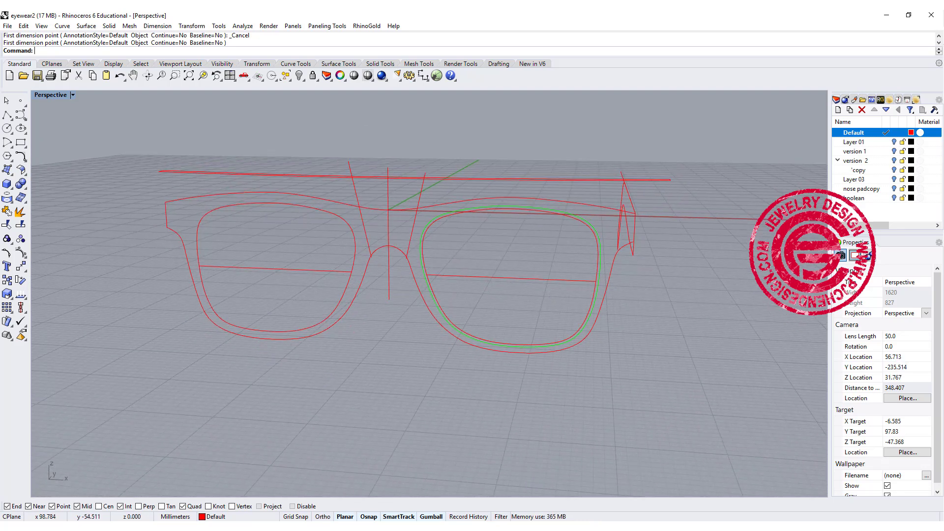
pyautogui.moveTo(943, 93); pyautogui.dragTo(487, 88)
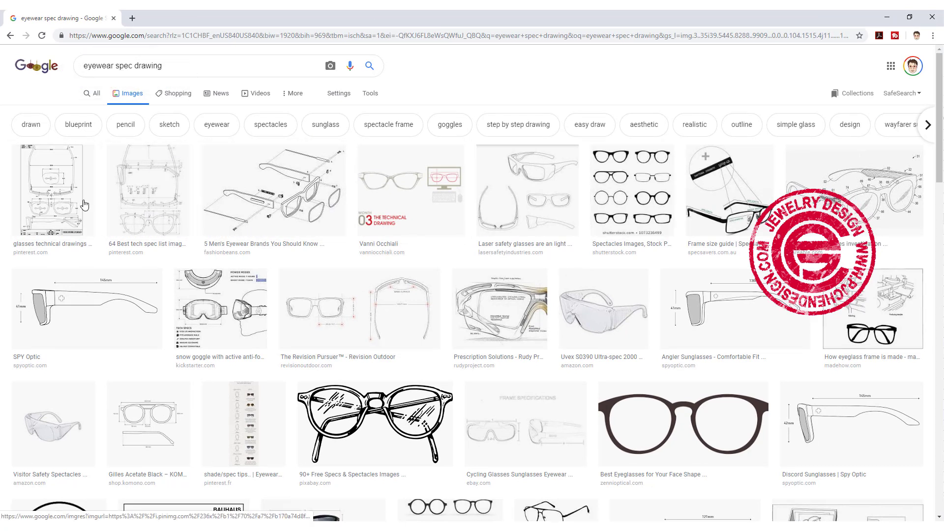
pyautogui.click(136, 203)
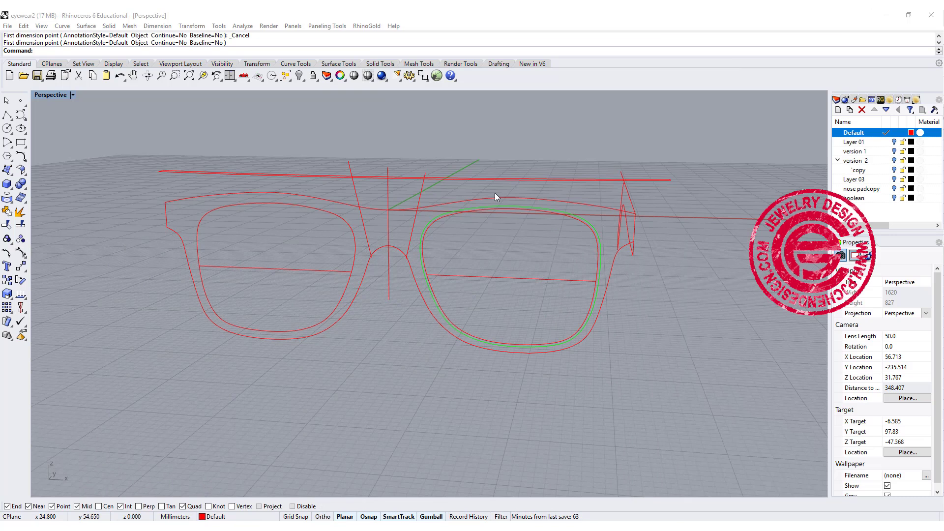
pyautogui.click(887, 17)
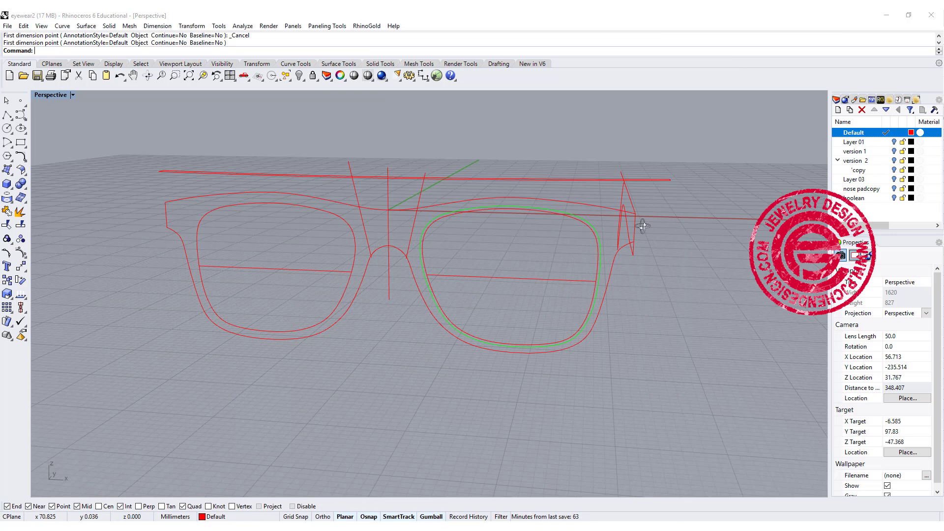
# Examine the frame front, lens, temple, hinge and nose piece areas of the curve layout from several angles.
pyautogui.moveTo(643, 227); pyautogui.dragTo(651, 316, button='right')
pyautogui.moveTo(511, 397); pyautogui.dragTo(543, 392, button='right')
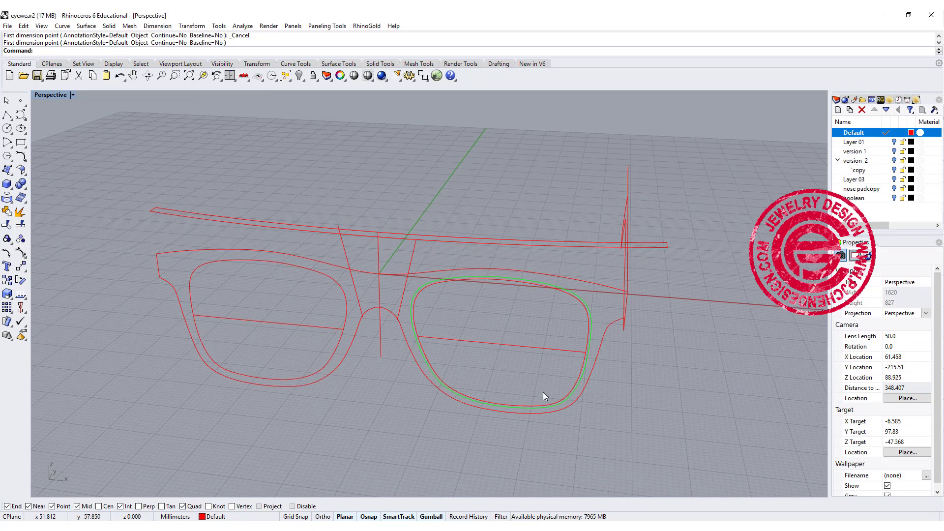
pyautogui.moveTo(549, 332); pyautogui.dragTo(536, 352, button='right')
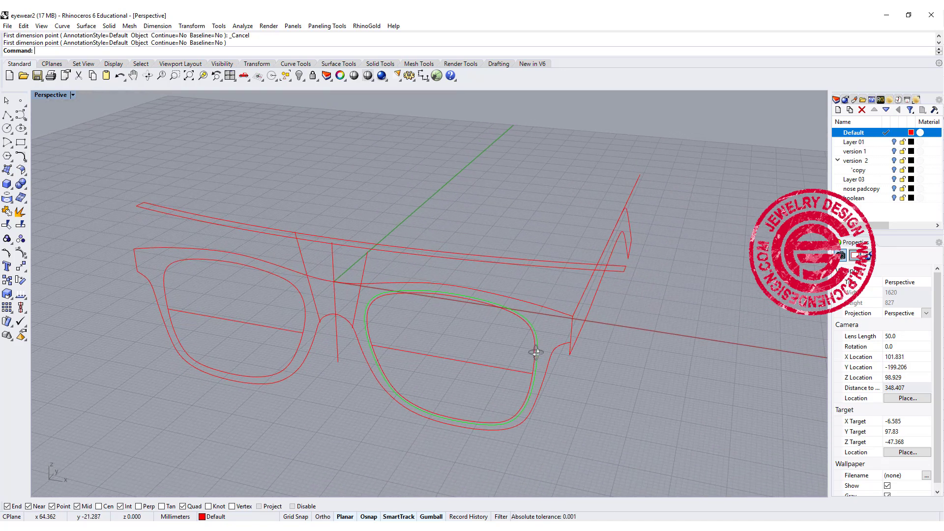
pyautogui.moveTo(488, 325); pyautogui.dragTo(526, 319, button='right')
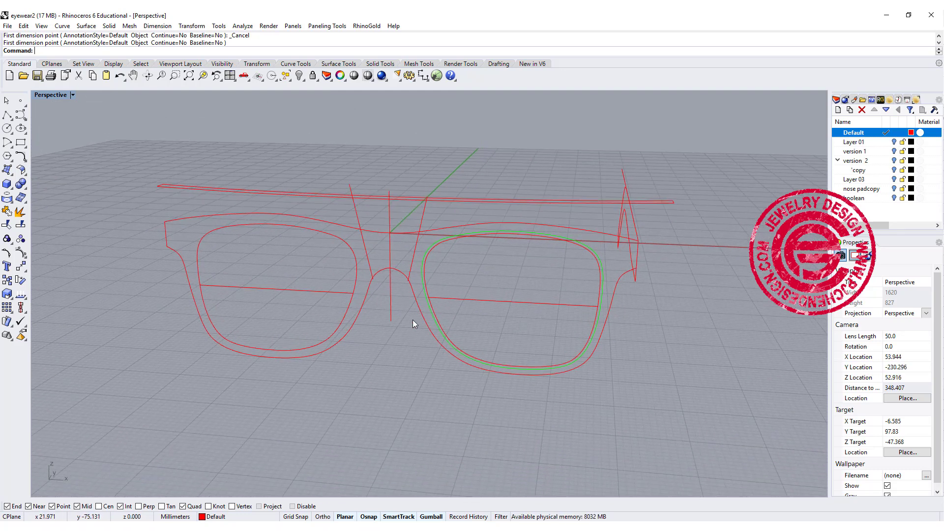
pyautogui.moveTo(423, 266); pyautogui.dragTo(493, 267, button='right')
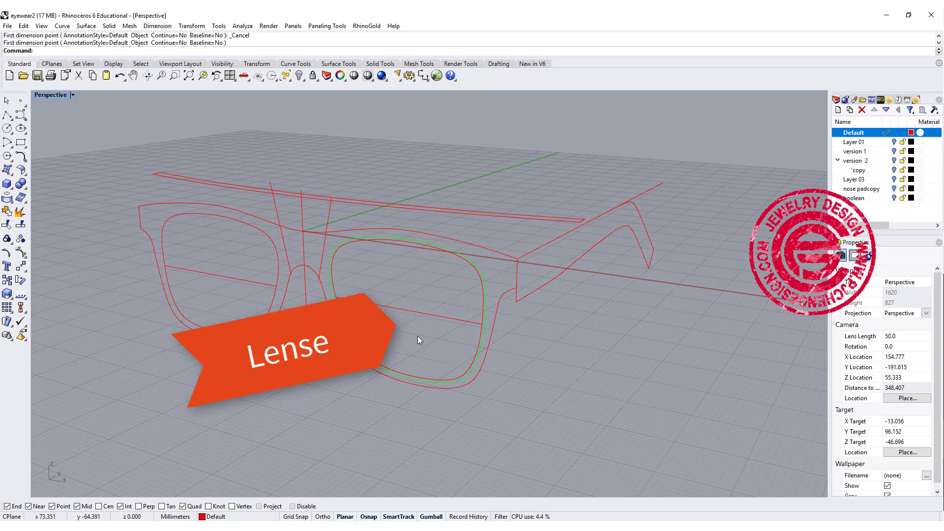
pyautogui.moveTo(639, 308); pyautogui.dragTo(562, 312, button='right')
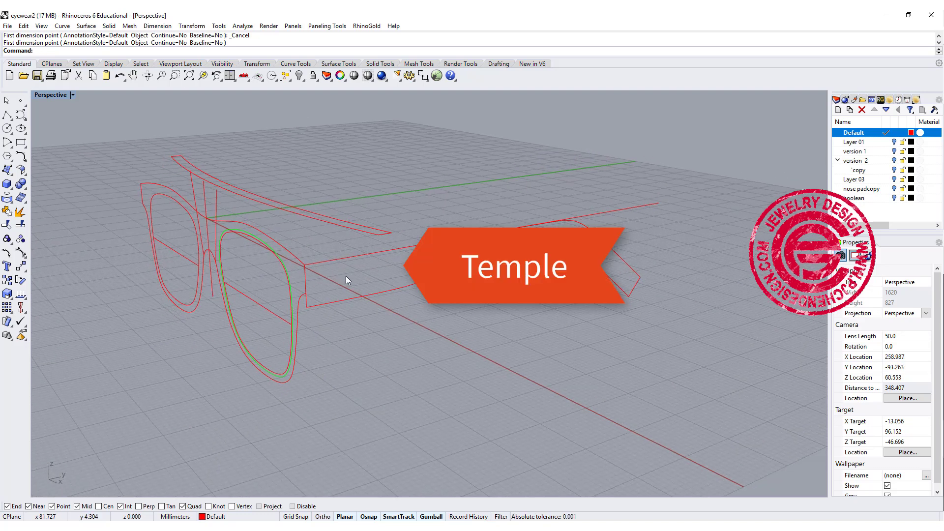
pyautogui.moveTo(371, 288); pyautogui.dragTo(412, 240, button='right')
pyautogui.scroll(8, 407, 205)
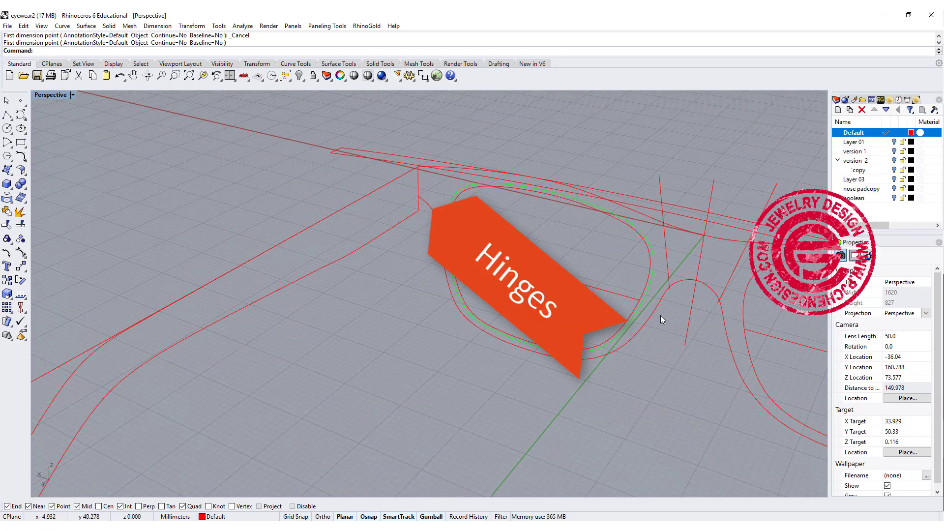
pyautogui.keyDown('shift'); pyautogui.moveTo(660, 315); pyautogui.dragTo(513, 311, button='right'); pyautogui.keyUp('shift')
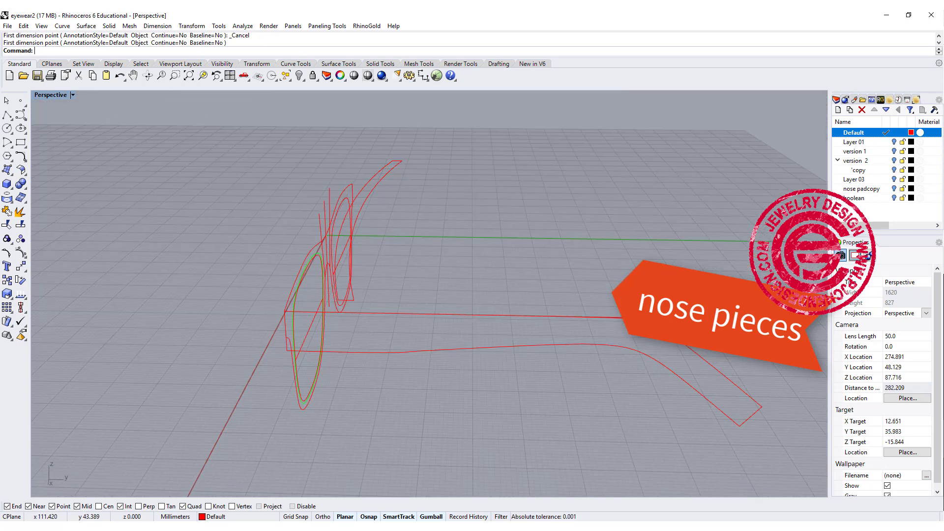
pyautogui.moveTo(611, 312); pyautogui.dragTo(666, 298, button='right')
pyautogui.scroll(-4, 423, 291)
pyautogui.moveTo(381, 290); pyautogui.dragTo(489, 288, button='right')
pyautogui.scroll(4, 577, 283)
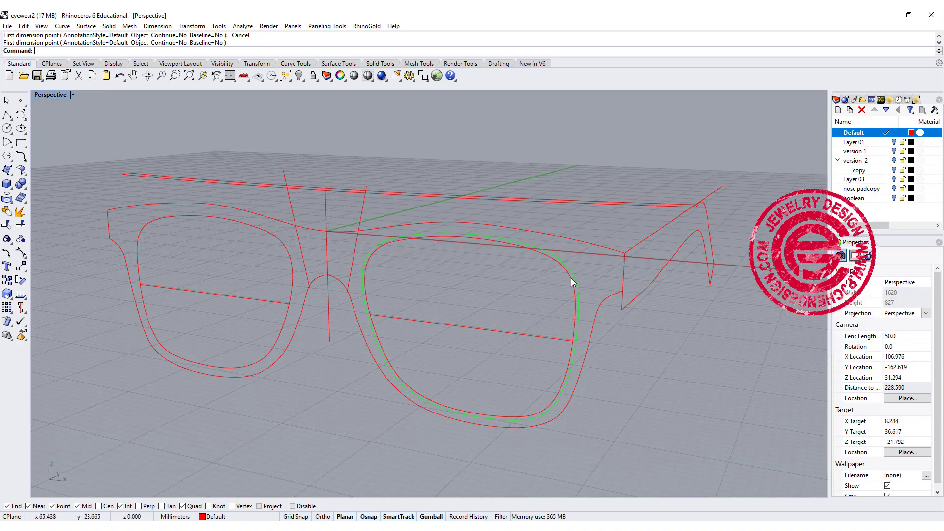
pyautogui.moveTo(571, 278); pyautogui.dragTo(599, 295, button='right')
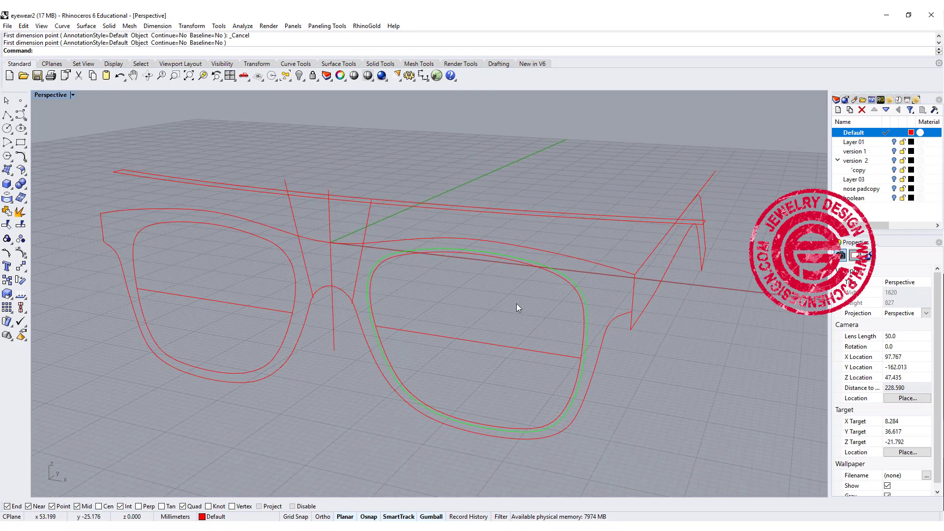
pyautogui.moveTo(505, 293)
pyautogui.mouseDown(button='right')
pyautogui.moveTo(544, 385)
pyautogui.moveTo(502, 306)
pyautogui.mouseUp(button='right')
# Compare the flat frame outline with the curved profile from above, and look at the eyewear base curve reference images in the browser.
pyautogui.click(507, 324)
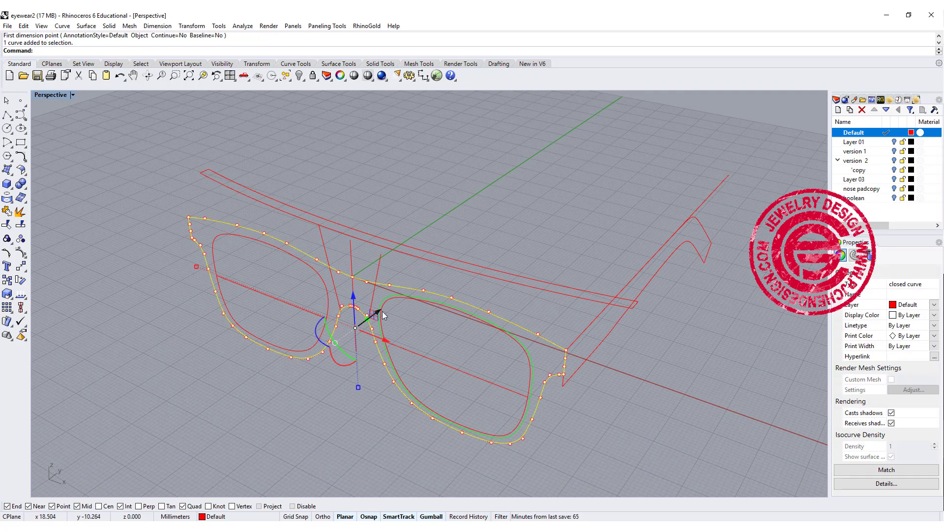
pyautogui.moveTo(449, 299); pyautogui.dragTo(499, 334, button='right')
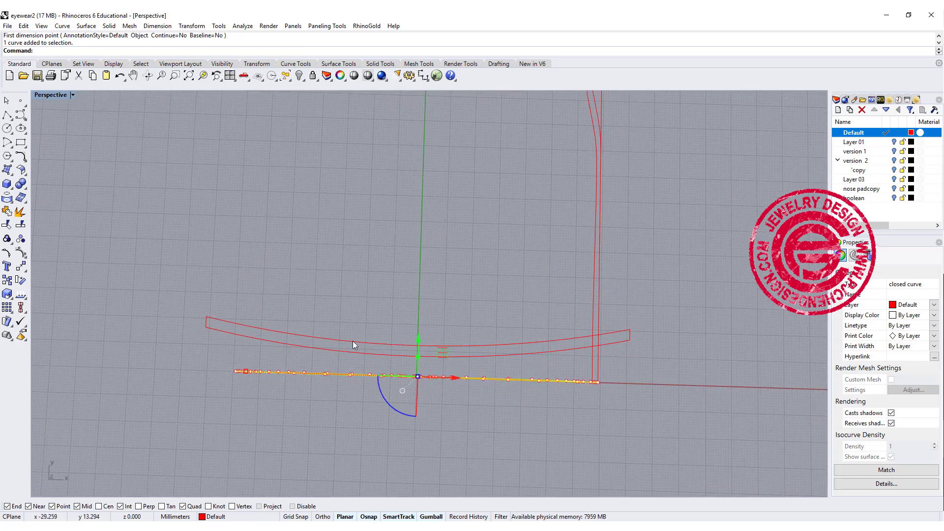
pyautogui.moveTo(637, 319); pyautogui.dragTo(497, 267, button='right')
pyautogui.click(499, 269)
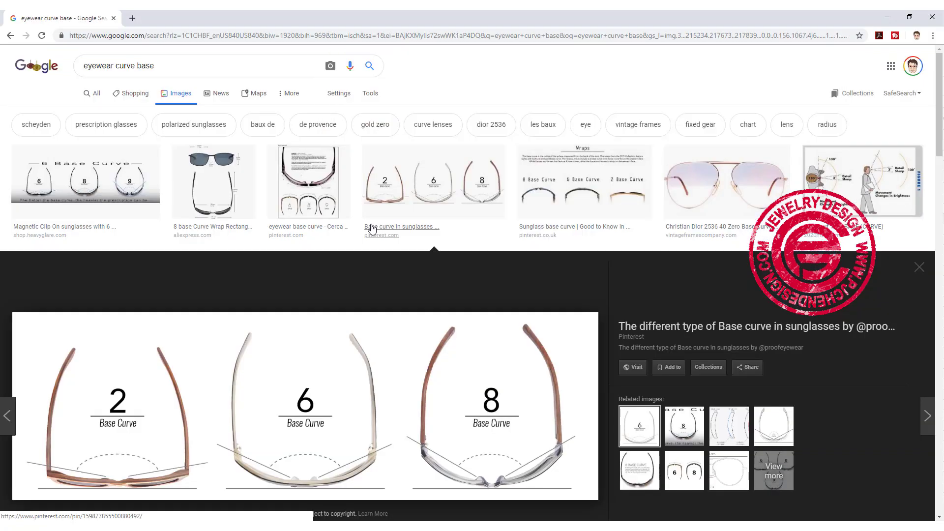
pyautogui.scroll(-4, 453, 310)
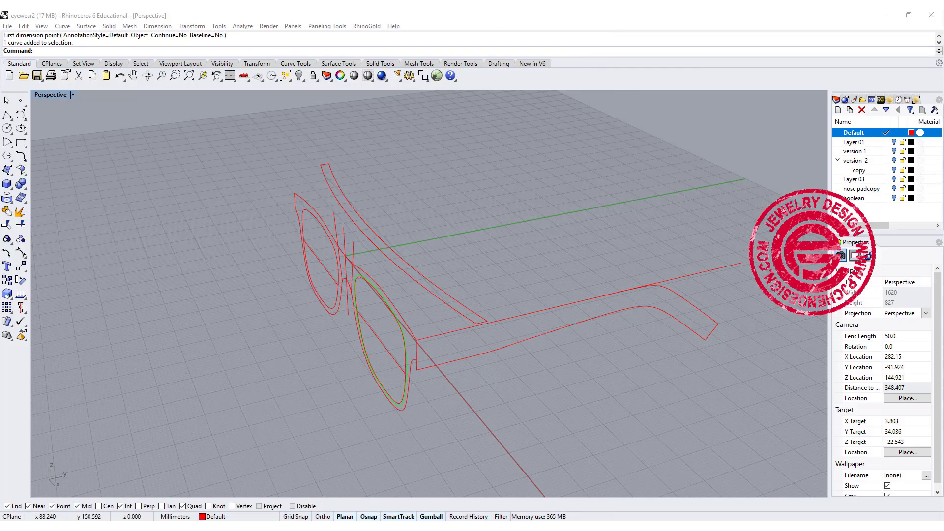
# Return to the four-viewport layout and create a sphere centred on the origin with a radius of about 101 mm.
pyautogui.moveTo(689, 276); pyautogui.dragTo(514, 189, button='right')
pyautogui.scroll(2, 501, 268)
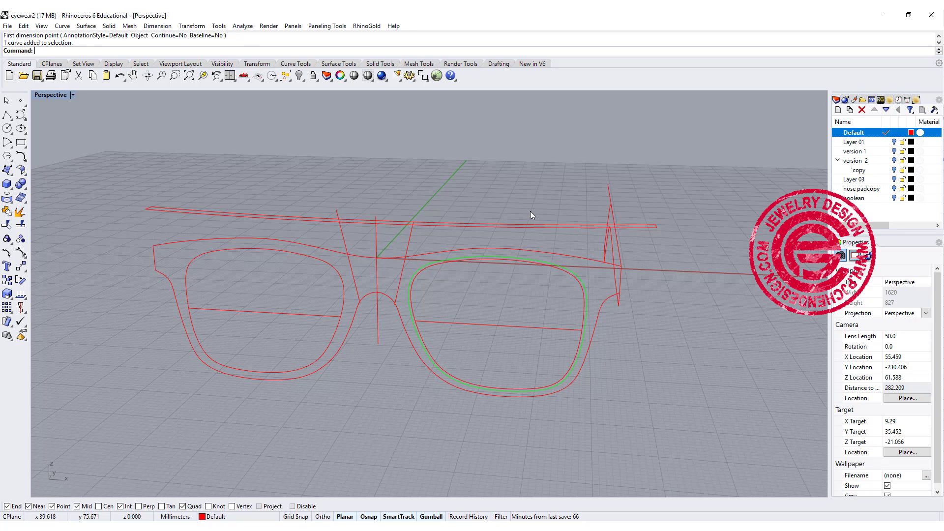
pyautogui.moveTo(530, 210); pyautogui.dragTo(557, 222, button='right')
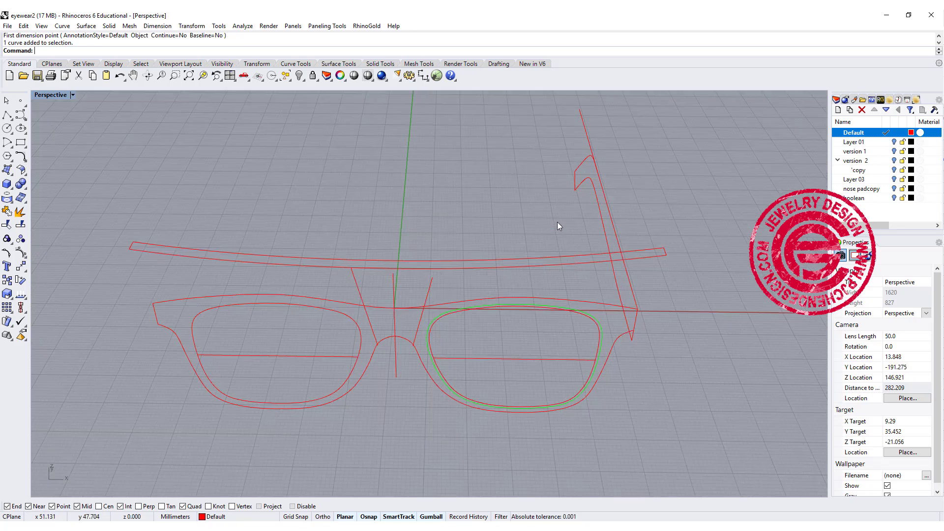
pyautogui.doubleClick(60, 97)
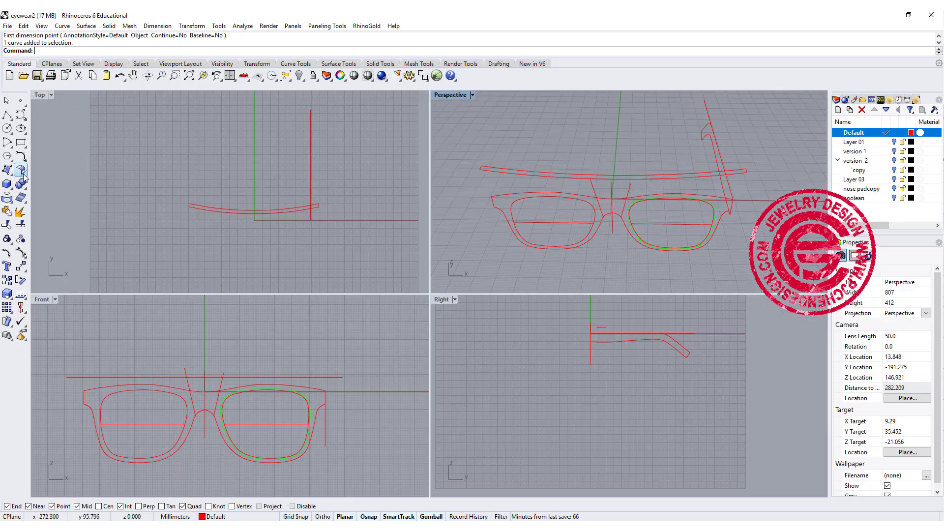
pyautogui.click(10, 189)
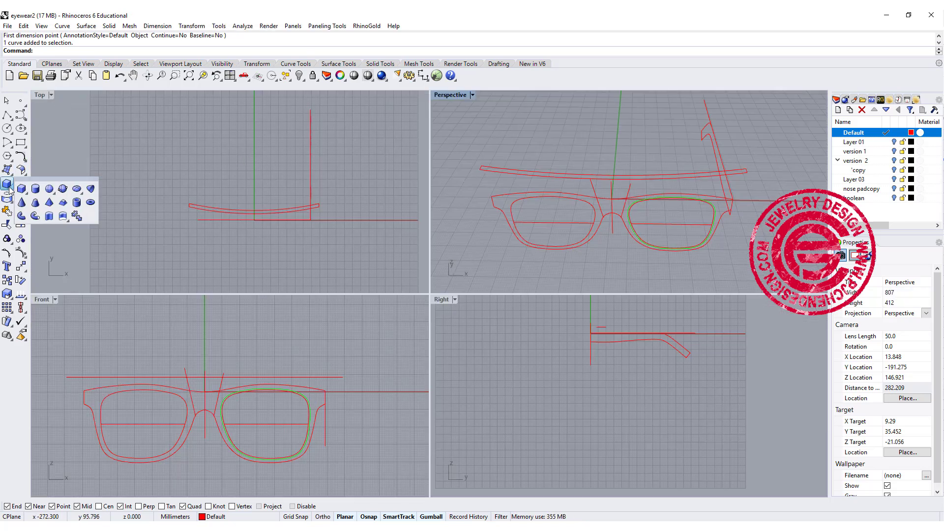
pyautogui.click(49, 189)
pyautogui.click(255, 220)
pyautogui.click(338, 212)
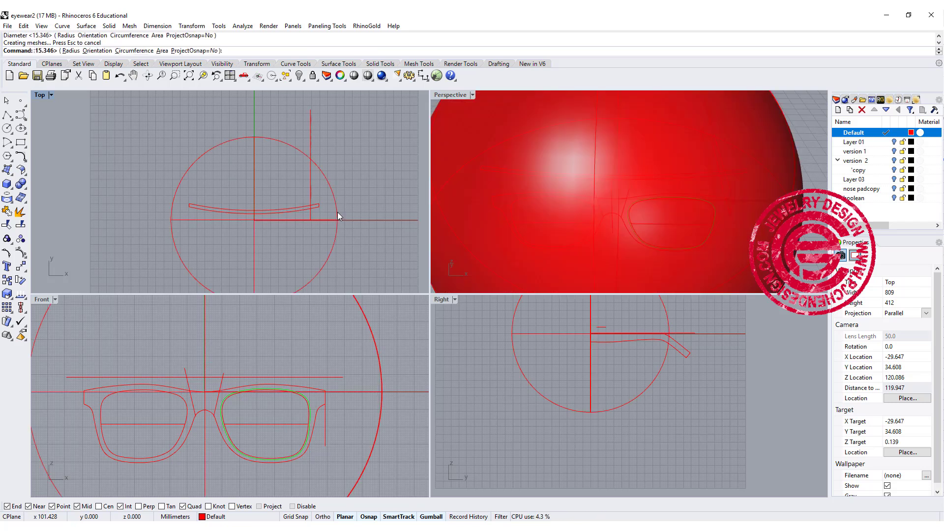
pyautogui.click(338, 211)
# Move the sphere about 120 mm back along Y and scale it down in Y and X, to a half-width of about 97 mm.
pyautogui.scroll(-2, 271, 193)
pyautogui.moveTo(270, 193); pyautogui.dragTo(278, 216, button='right')
pyautogui.moveTo(278, 216); pyautogui.dragTo(271, 123)
pyautogui.scroll(4, 266, 139)
pyautogui.moveTo(266, 270); pyautogui.dragTo(267, 249)
pyautogui.moveTo(277, 210); pyautogui.dragTo(276, 229, button='right')
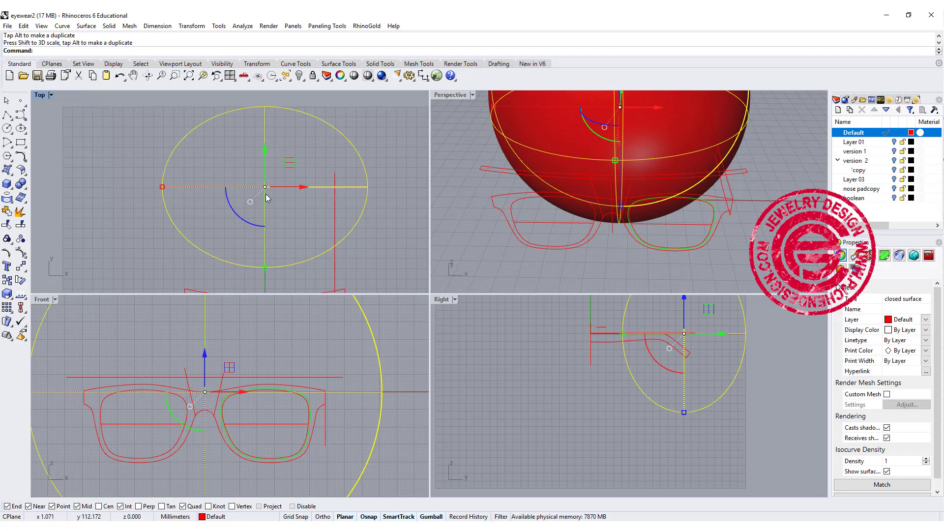
pyautogui.moveTo(163, 187); pyautogui.dragTo(168, 191)
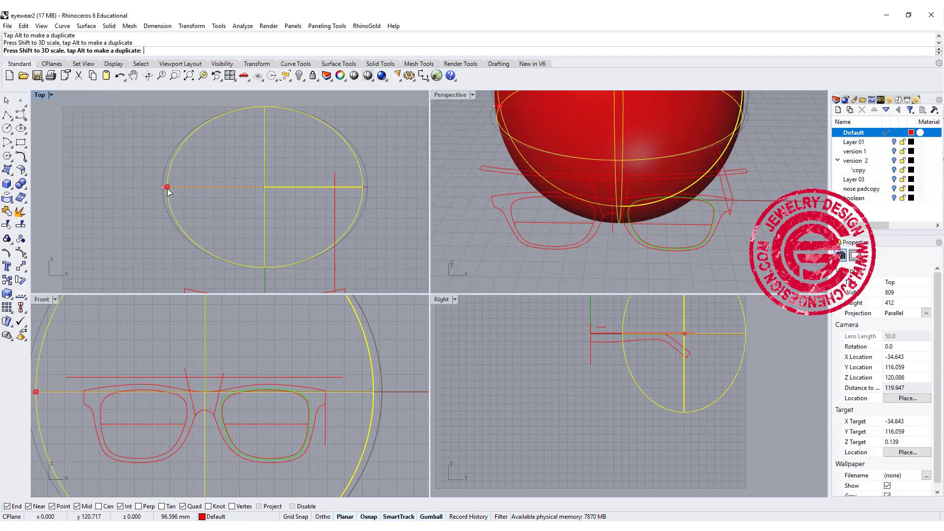
# Project the outer frame outline and both inner lens-opening curves onto the sphere from the Front view.
pyautogui.moveTo(318, 213); pyautogui.dragTo(293, 214, button='right')
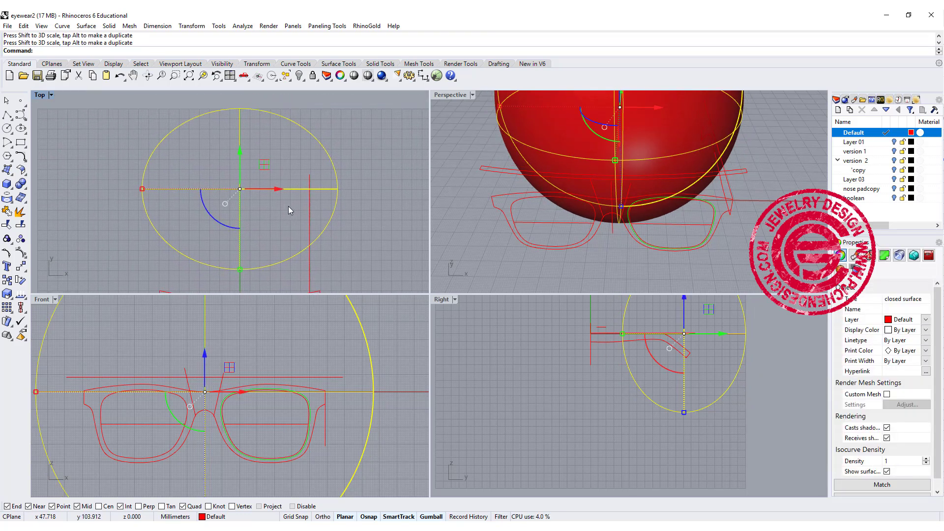
pyautogui.moveTo(569, 197); pyautogui.dragTo(566, 195, button='right')
pyautogui.moveTo(207, 361); pyautogui.dragTo(253, 383, button='right')
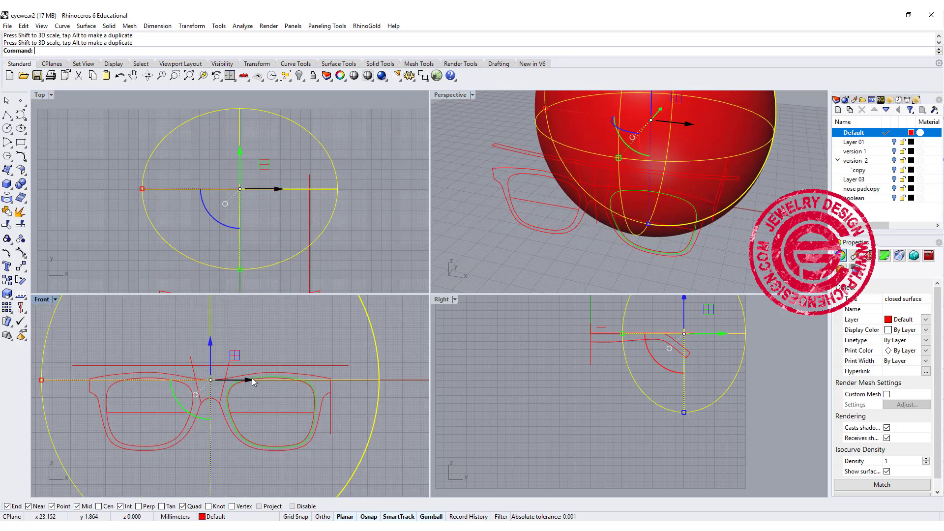
pyautogui.click(279, 378)
pyautogui.scroll(8, 313, 393)
pyautogui.keyDown('shift'); pyautogui.click(318, 392); pyautogui.keyUp('shift')
pyautogui.scroll(-6, 157, 396)
pyautogui.scroll(-3, 158, 399)
pyautogui.click(178, 406)
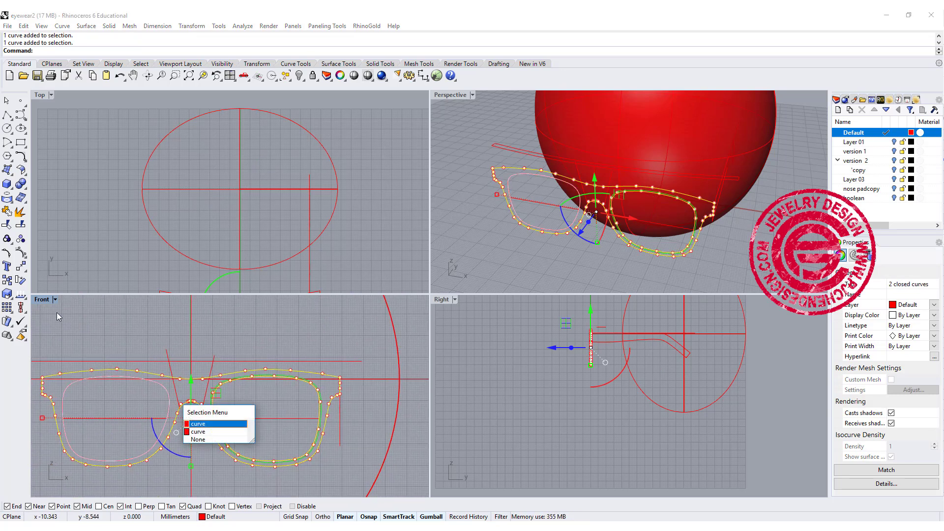
pyautogui.click(195, 424)
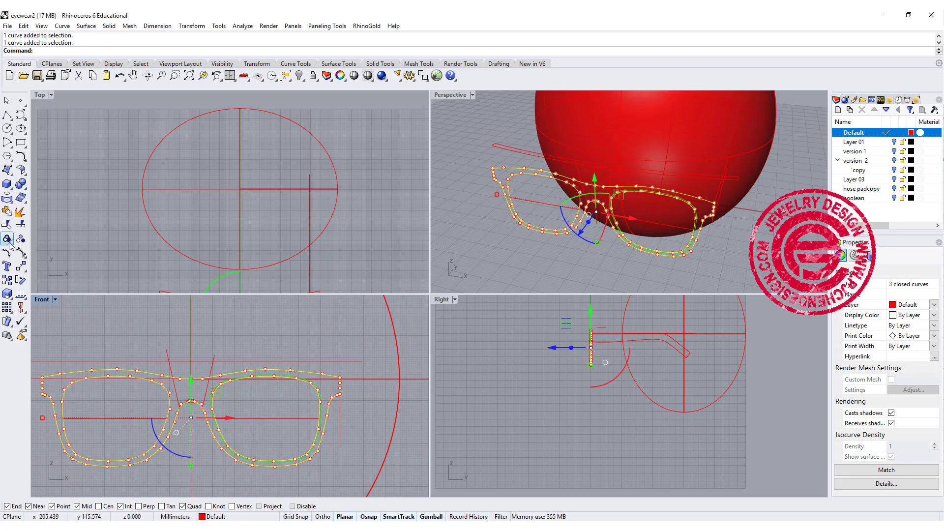
pyautogui.click(7, 197)
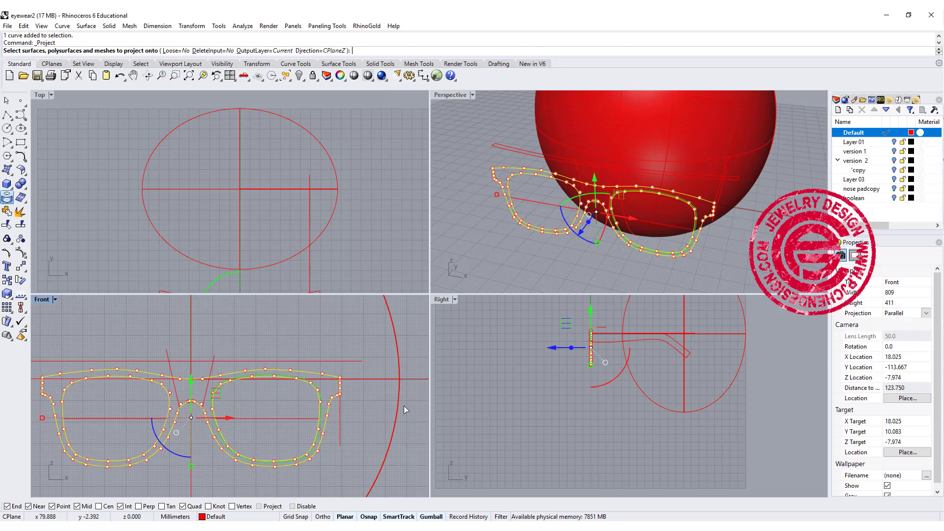
pyautogui.click(397, 367)
pyautogui.rightClick(395, 362)
# Trim the sphere with the projected curves, removing everything outside the frame outline and the surfaces inside the lens openings.
pyautogui.moveTo(656, 200); pyautogui.dragTo(580, 210, button='right')
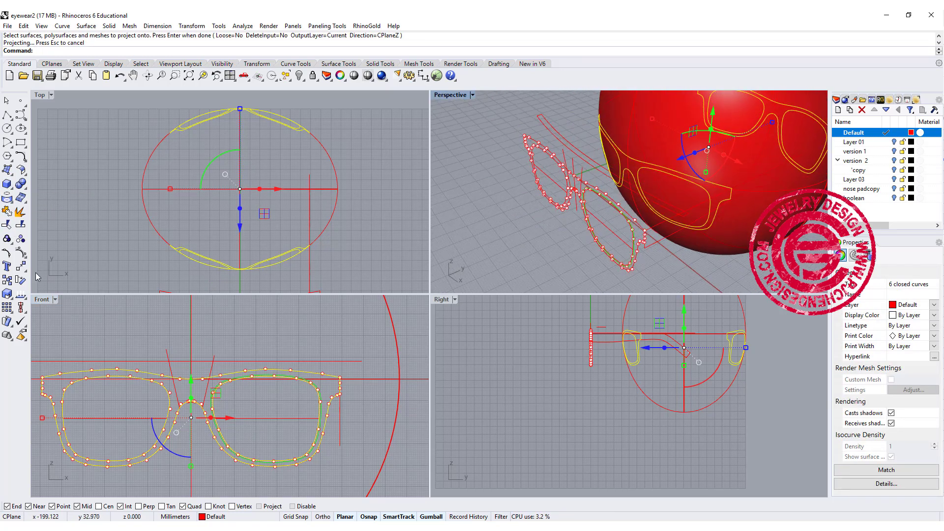
pyautogui.click(7, 224)
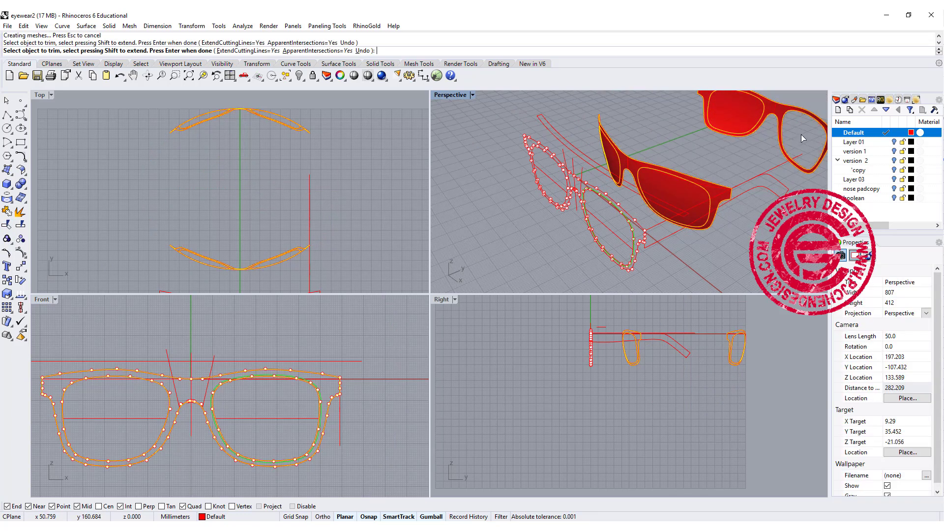
pyautogui.click(736, 116)
pyautogui.click(649, 192)
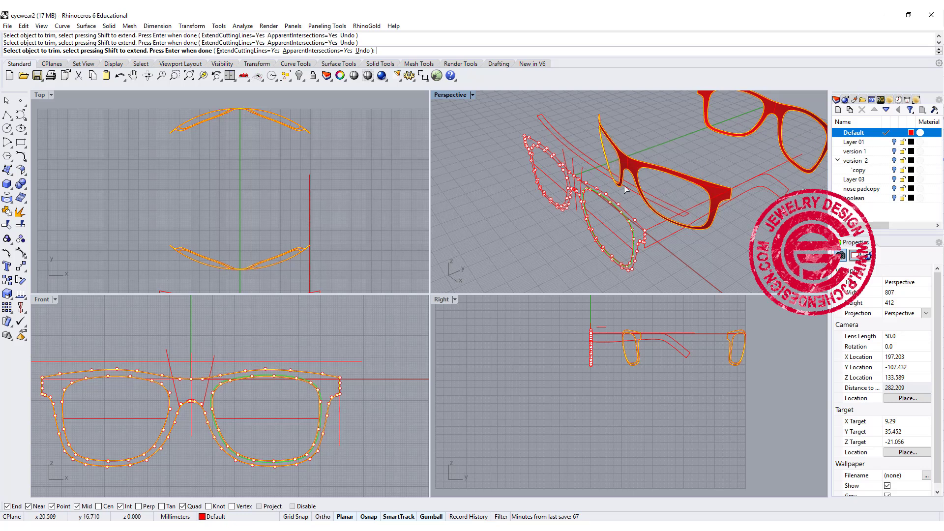
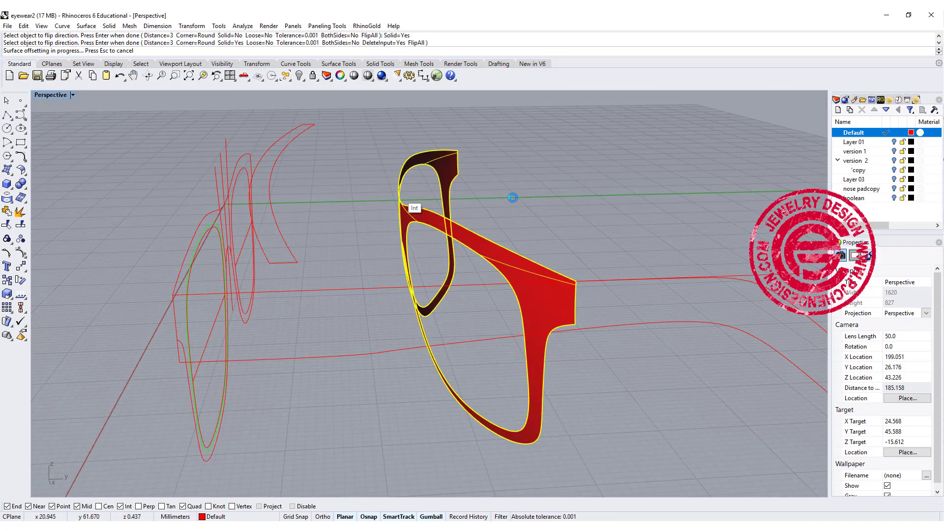
# Offset the trimmed frame surface by a distance of 3 as a solid, and check its thickness around the bridge.
pyautogui.press('Return')
pyautogui.moveTo(473, 241); pyautogui.dragTo(574, 277, button='right')
pyautogui.scroll(4, 329, 249)
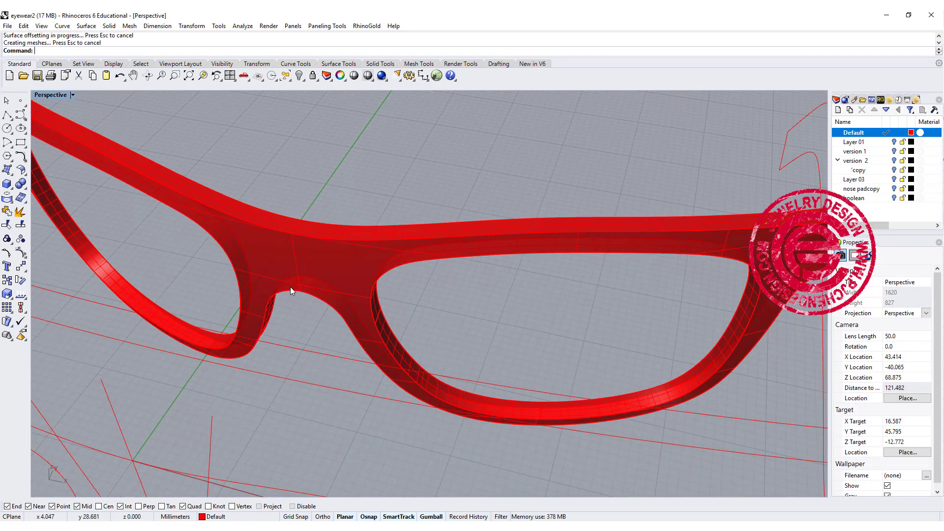
pyautogui.moveTo(337, 267); pyautogui.dragTo(484, 252, button='right')
pyautogui.scroll(-5, 379, 330)
# Apply CageEdit to the solid frame with a bounding-box control object in World coordinates.
pyautogui.click(487, 248)
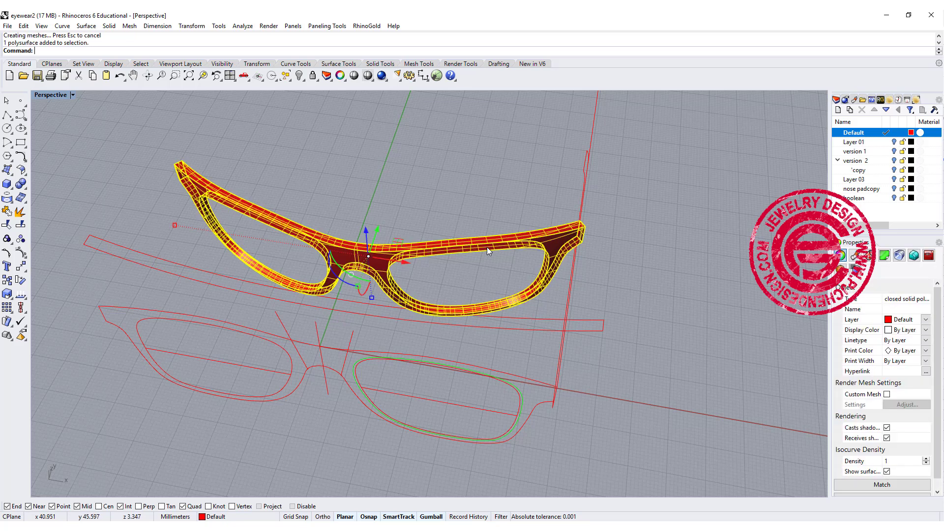
pyautogui.write('CageEdit')
pyautogui.press('Return')
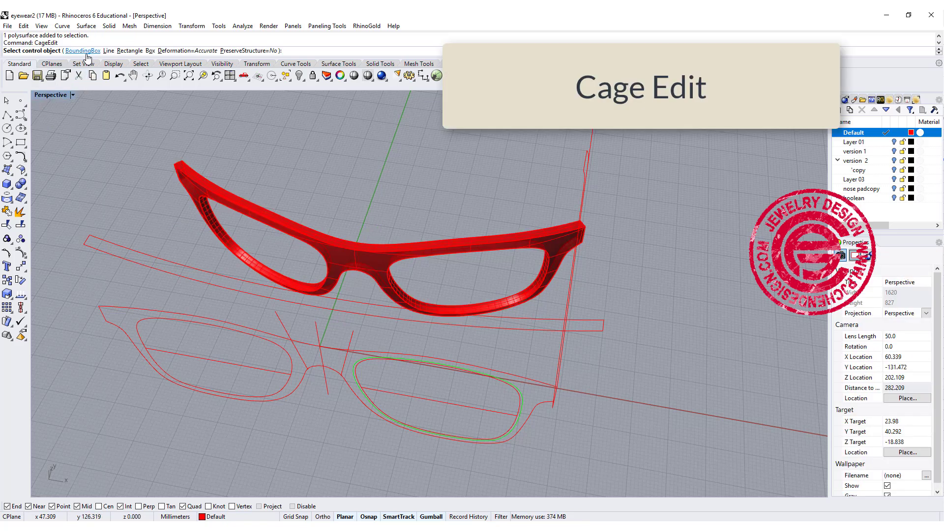
pyautogui.click(86, 52)
pyautogui.press('Return')
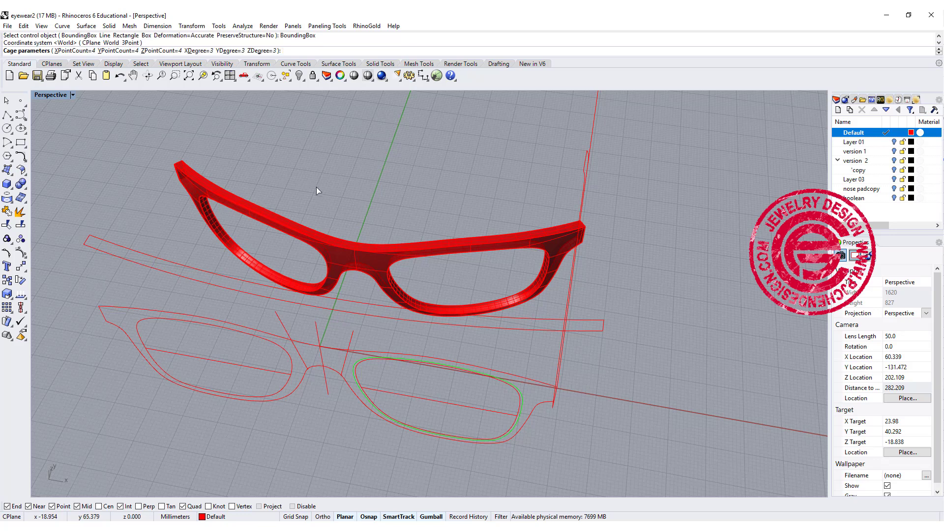
# Give the cage 16 points in X and 6 points in Y, and set the region to edit to Global.
pyautogui.moveTo(317, 187)
pyautogui.mouseDown(button='right')
pyautogui.moveTo(332, 178)
pyautogui.moveTo(320, 205)
pyautogui.mouseUp(button='right')
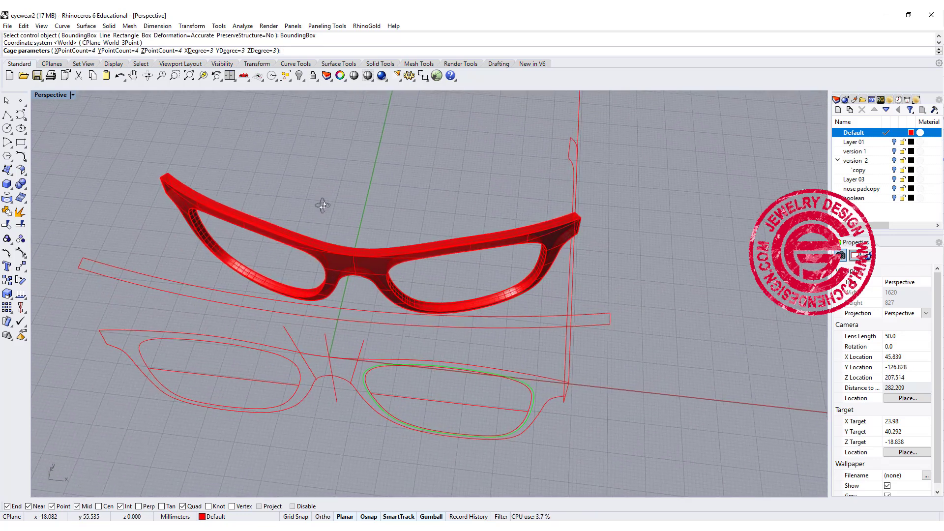
pyautogui.click(74, 55)
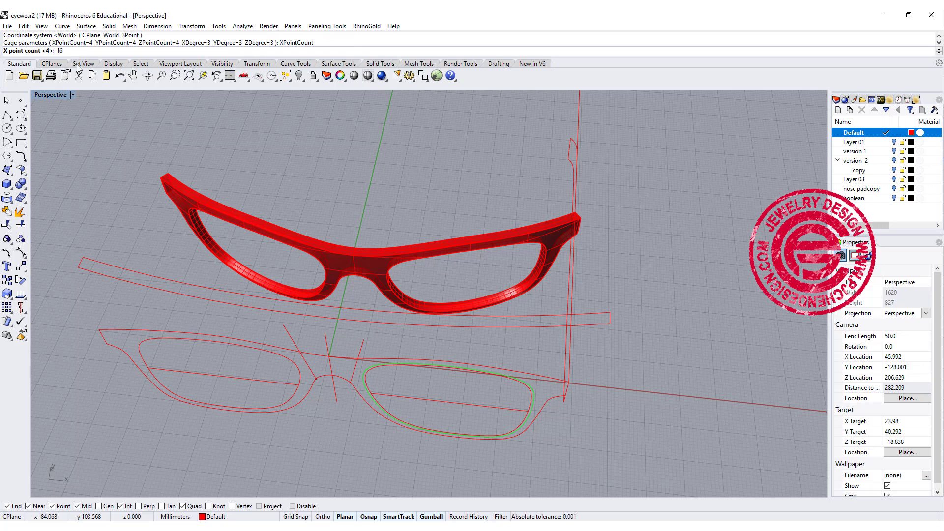
pyautogui.write('16')
pyautogui.press('Return')
pyautogui.moveTo(344, 162); pyautogui.dragTo(360, 131, button='right')
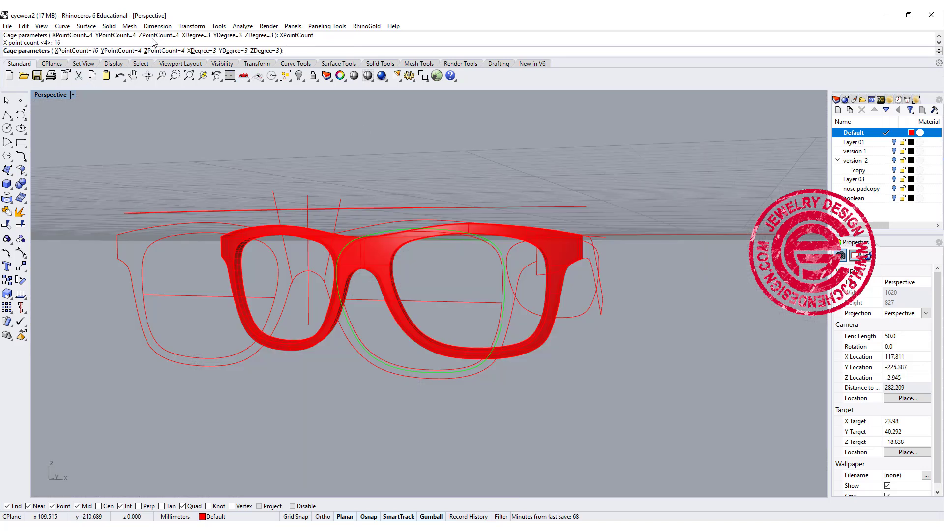
pyautogui.click(136, 52)
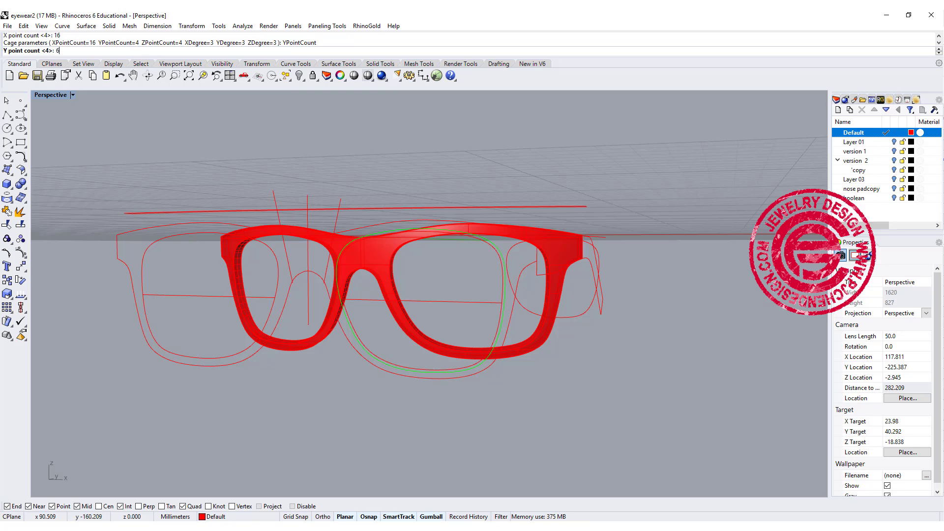
pyautogui.write('6')
pyautogui.press('Return')
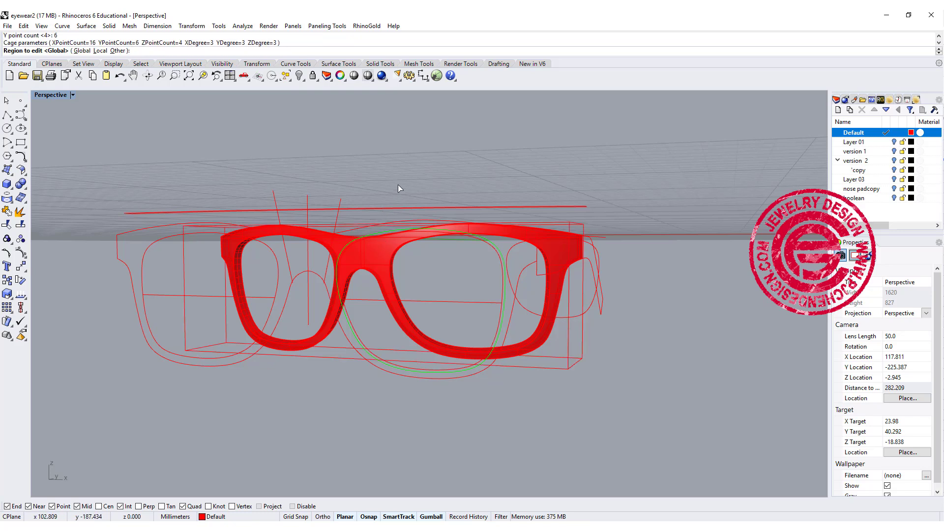
pyautogui.press('Return')
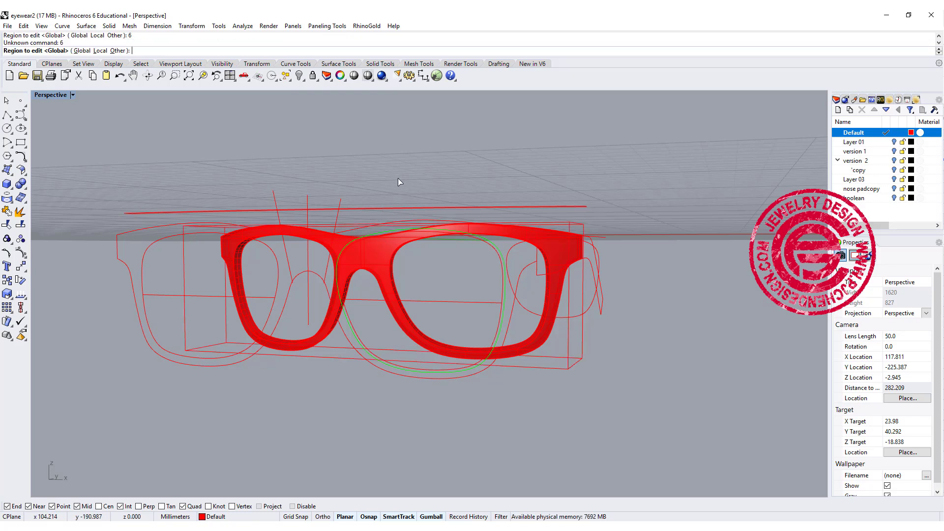
pyautogui.moveTo(404, 176); pyautogui.dragTo(503, 296, button='right')
pyautogui.press('Return')
# Move the 16 cage points at the front of the bridge forward along Y in the Top view to push the bridge out.
pyautogui.scroll(8, 377, 298)
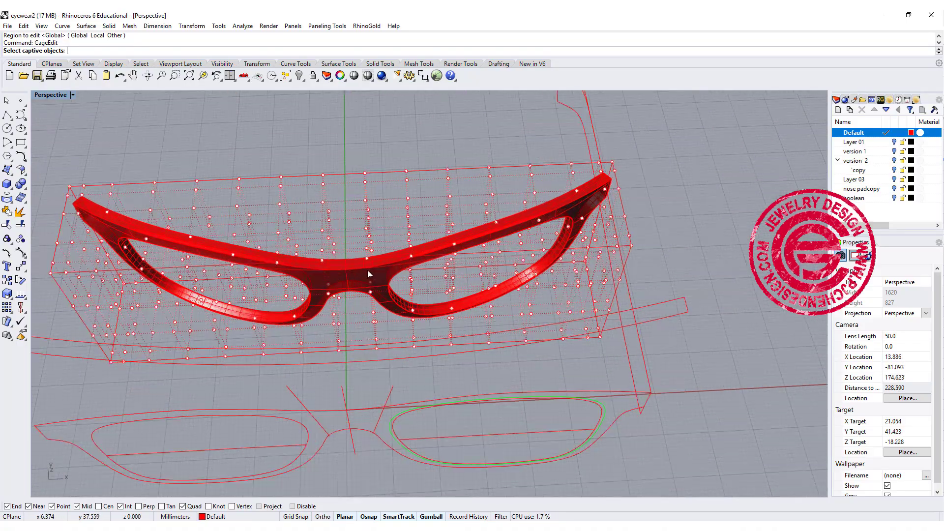
pyautogui.moveTo(376, 297); pyautogui.dragTo(84, 142, button='right')
pyautogui.doubleClick(54, 96)
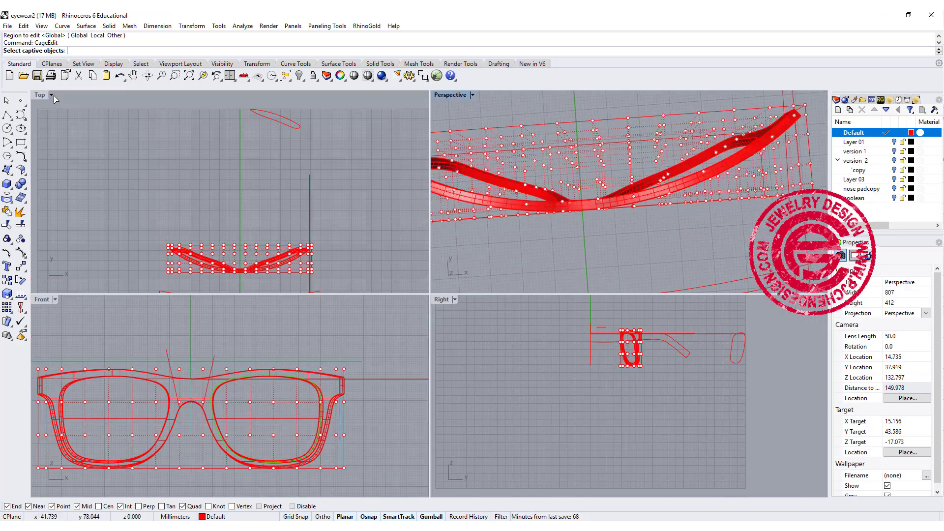
pyautogui.moveTo(212, 266); pyautogui.dragTo(191, 214, button='right')
pyautogui.scroll(15, 217, 174)
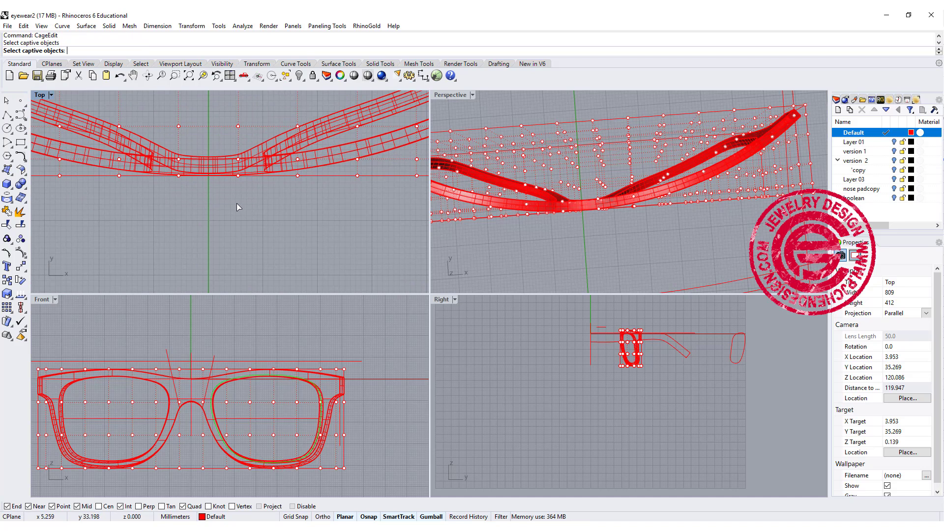
pyautogui.moveTo(252, 206); pyautogui.dragTo(252, 205)
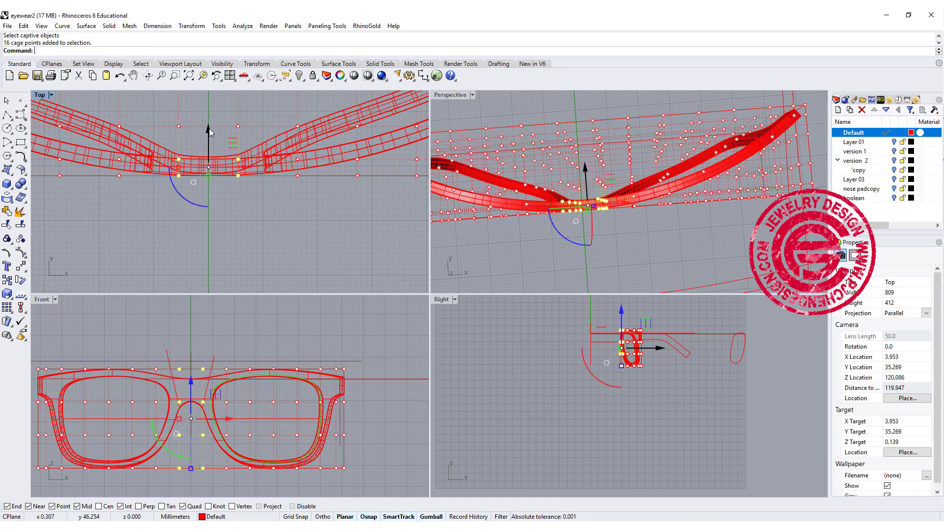
pyautogui.moveTo(209, 129); pyautogui.dragTo(213, 151)
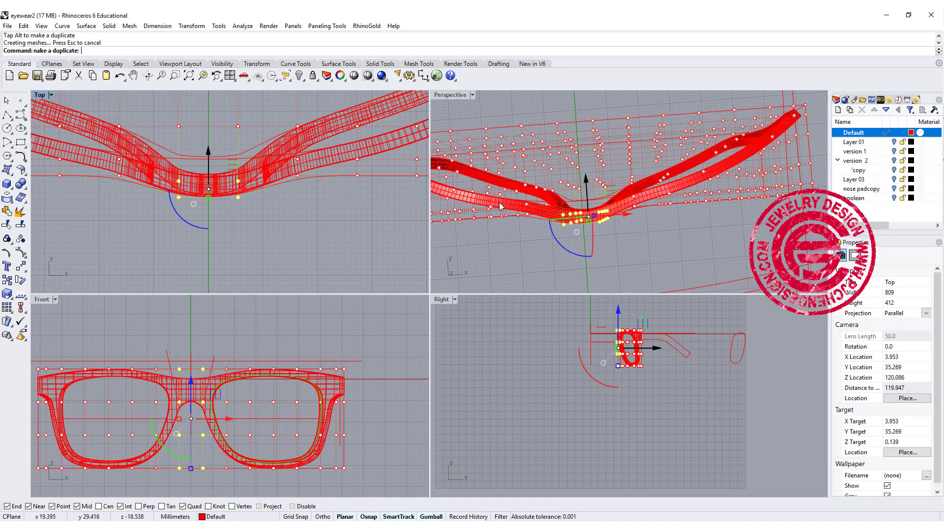
# Examine the cage-deformed bridge and the frame's curvature from the front, the side and above in the perspective view.
pyautogui.moveTo(620, 277); pyautogui.dragTo(602, 185, button='right')
pyautogui.scroll(4, 590, 220)
pyautogui.scroll(6, 568, 152)
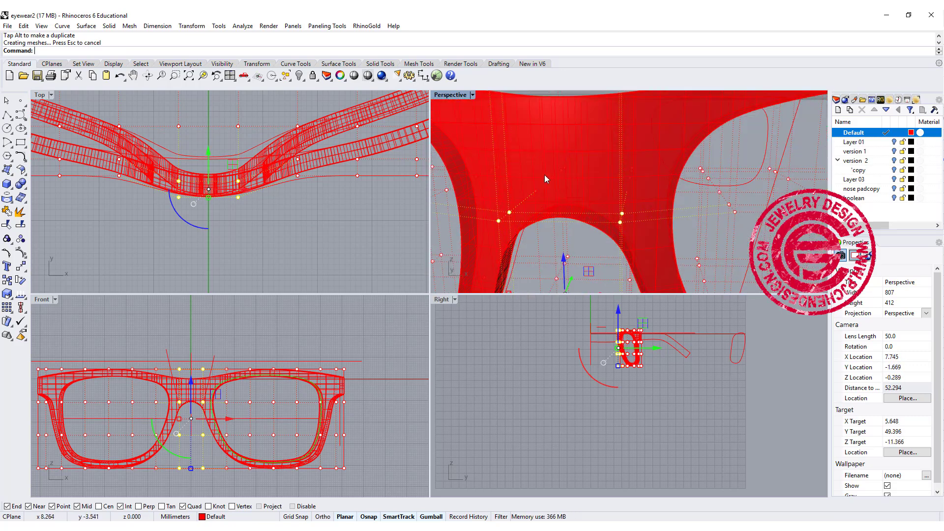
pyautogui.scroll(-5, 574, 147)
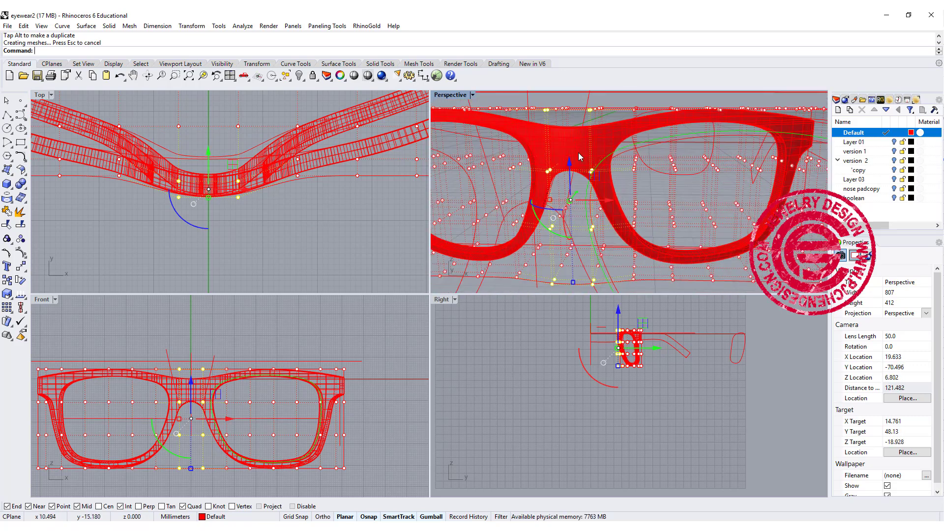
pyautogui.moveTo(581, 153); pyautogui.dragTo(519, 163, button='right')
pyautogui.doubleClick(451, 94)
pyautogui.scroll(-6, 464, 206)
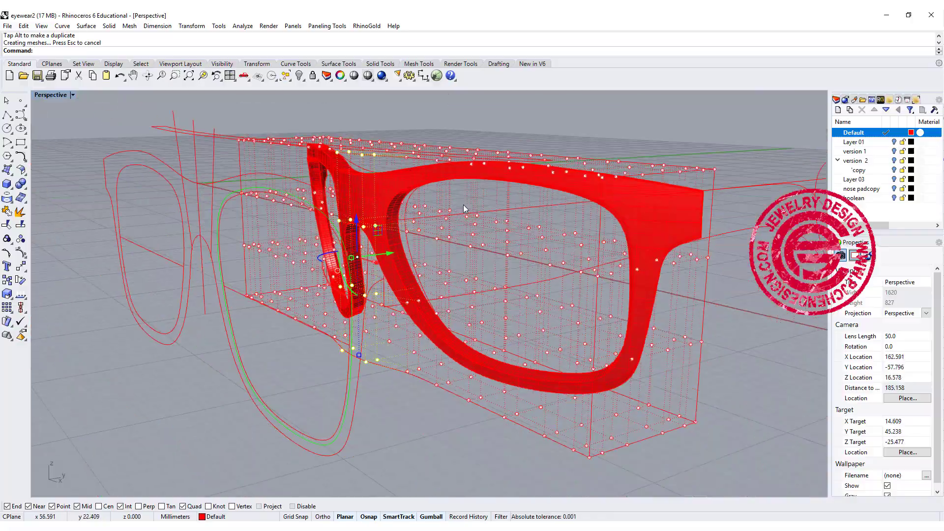
pyautogui.moveTo(464, 206); pyautogui.dragTo(390, 295, button='right')
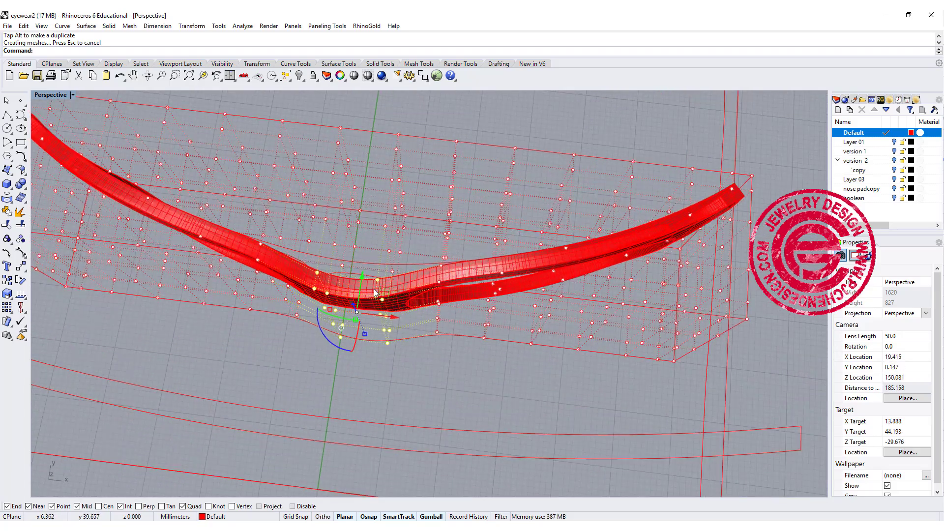
pyautogui.moveTo(492, 295); pyautogui.dragTo(440, 249, button='right')
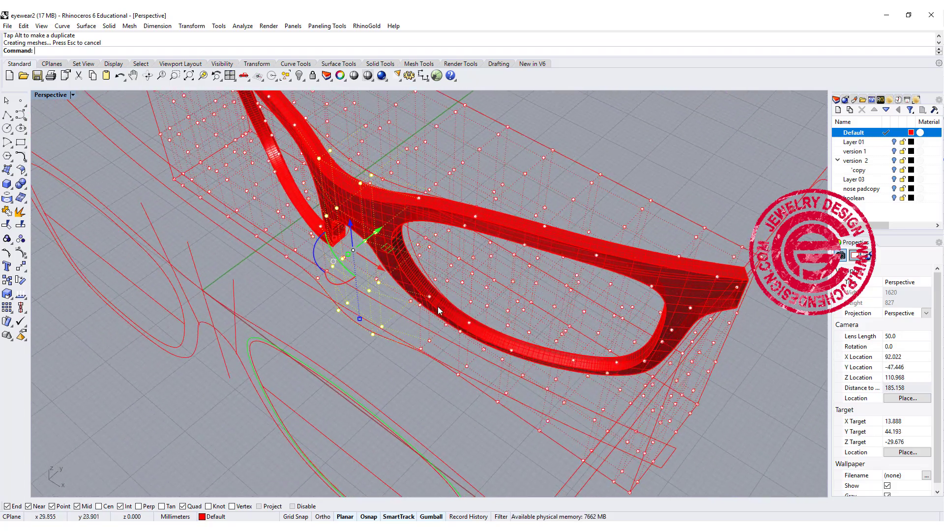
# Delete the solid frame with its cage and projected curves, keeping only the original layout curves.
pyautogui.moveTo(563, 357); pyautogui.dragTo(601, 259, button='right')
pyautogui.moveTo(660, 259); pyautogui.dragTo(613, 204, button='right')
pyautogui.click(601, 246)
pyautogui.press('Delete')
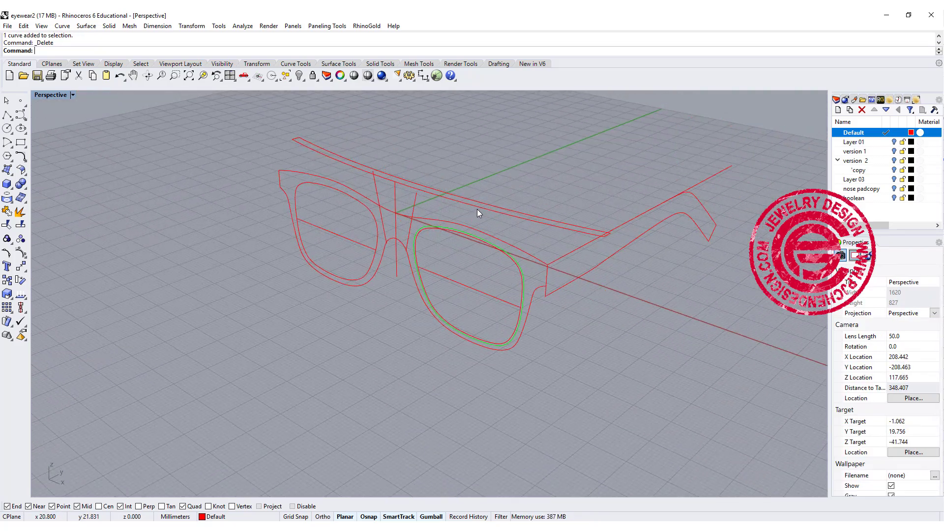
# Extrude the front outline and both inner lens-opening curves straight back along Y as a solid, about 97 mm deep.
pyautogui.moveTo(477, 213); pyautogui.dragTo(559, 293, button='right')
pyautogui.click(545, 329)
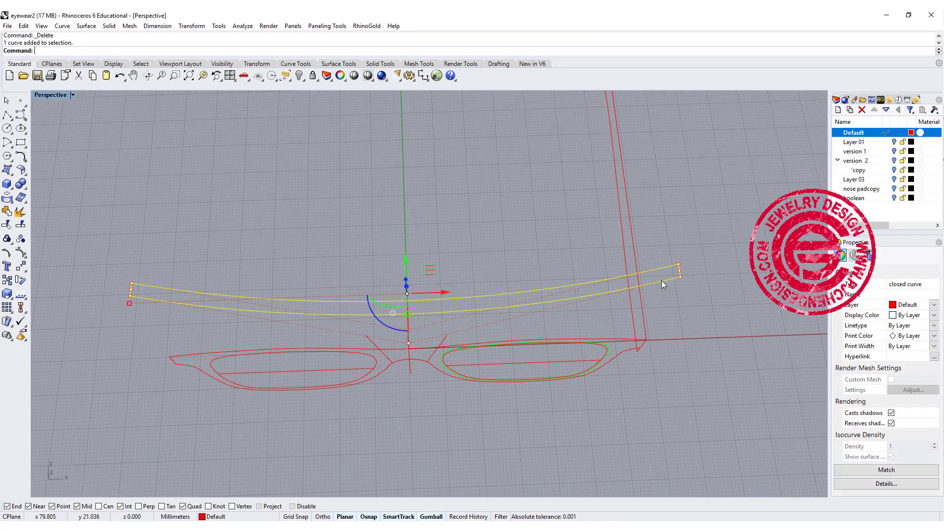
pyautogui.moveTo(664, 285); pyautogui.dragTo(537, 223, button='right')
pyautogui.click(570, 193)
pyautogui.click(539, 217)
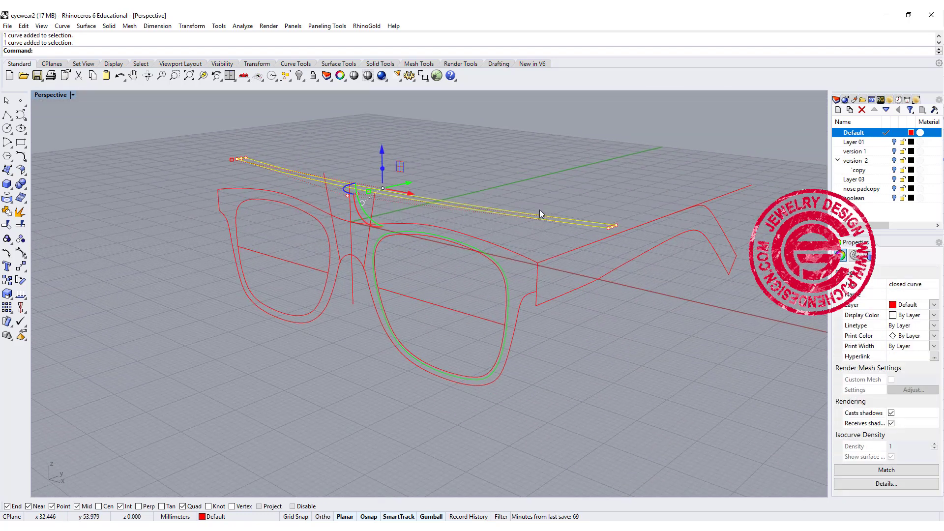
pyautogui.click(528, 260)
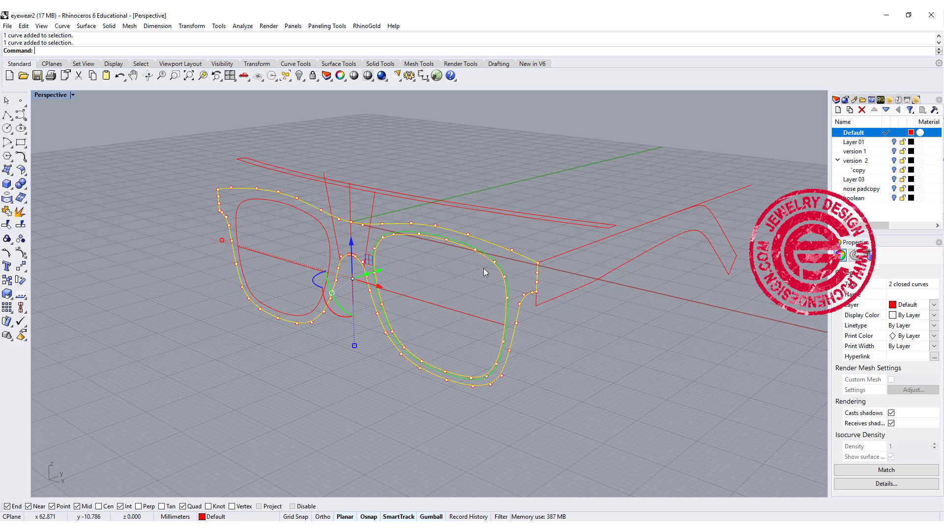
pyautogui.click(320, 231)
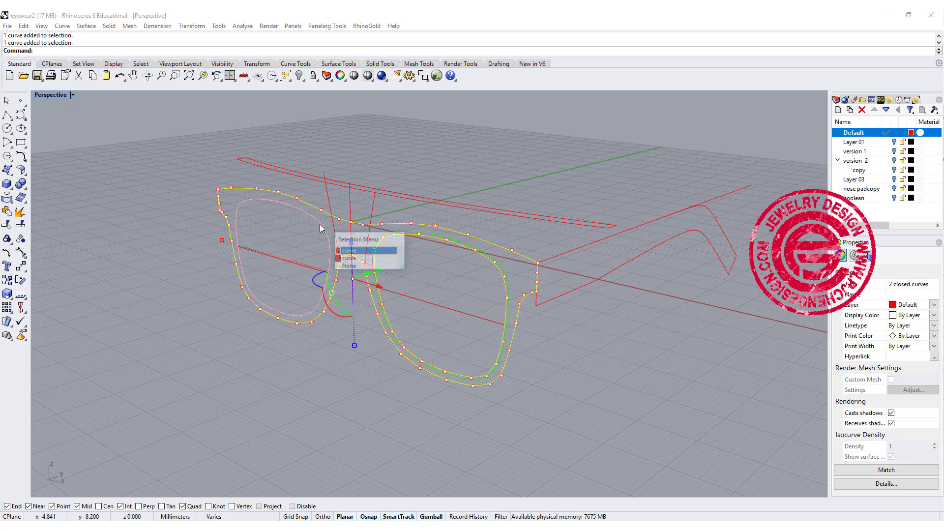
pyautogui.click(345, 251)
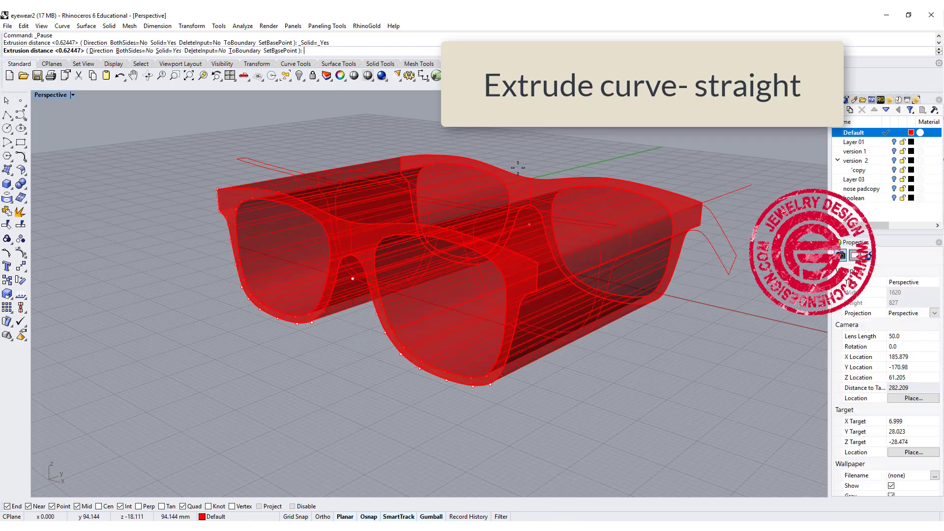
pyautogui.click(521, 164)
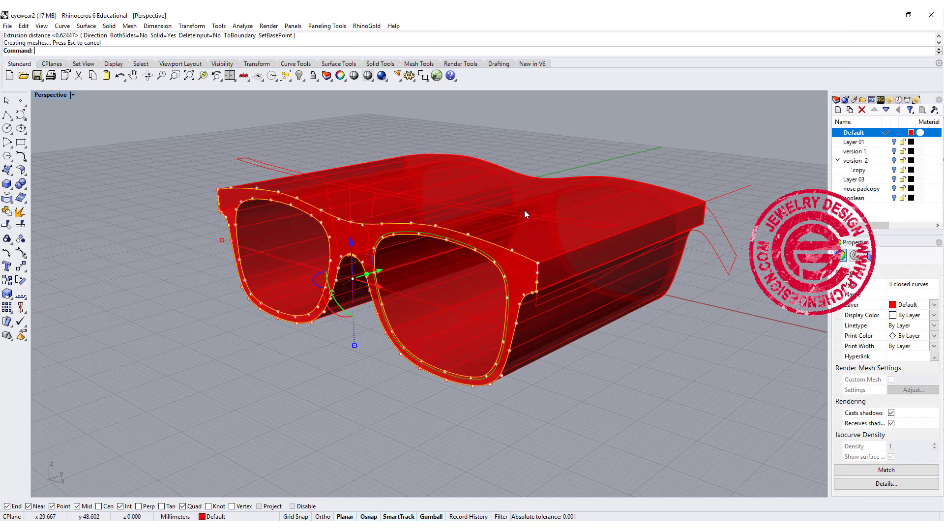
# Extrude the closed curved top profile straight down as a solid slab that reaches below the front extrusion.
pyautogui.click(524, 211)
pyautogui.click(524, 216)
pyautogui.rightClick(523, 217)
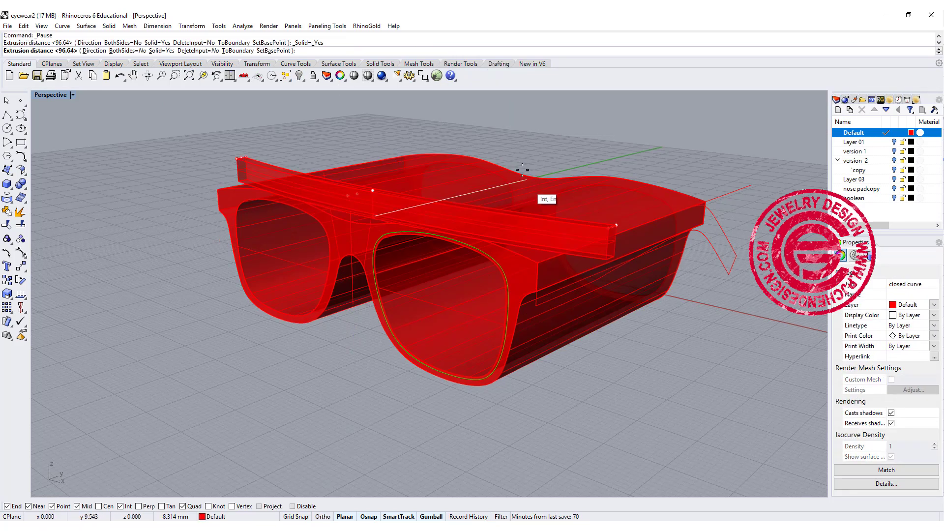
pyautogui.moveTo(640, 262); pyautogui.dragTo(625, 271, button='right')
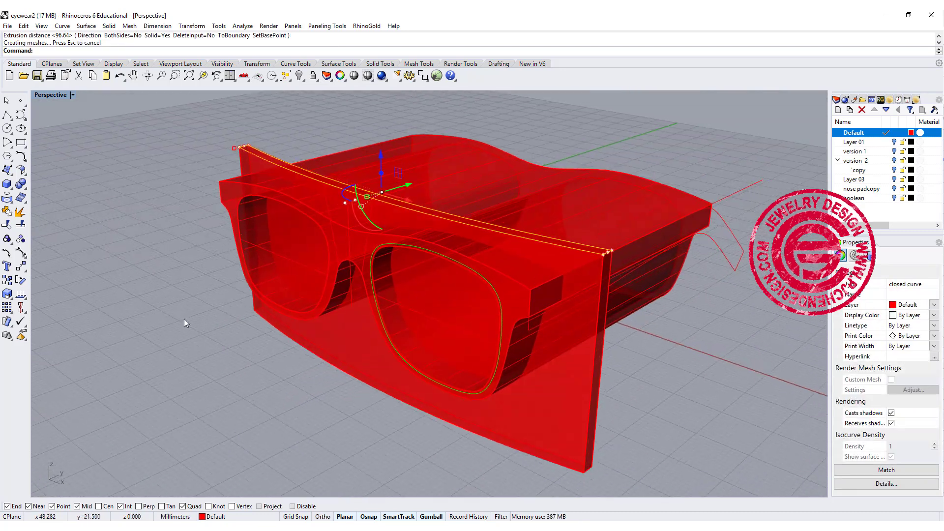
pyautogui.click(126, 277)
# Create the curved frame by Boolean intersection of the extruded front profile with the curved top slab.
pyautogui.click(20, 185)
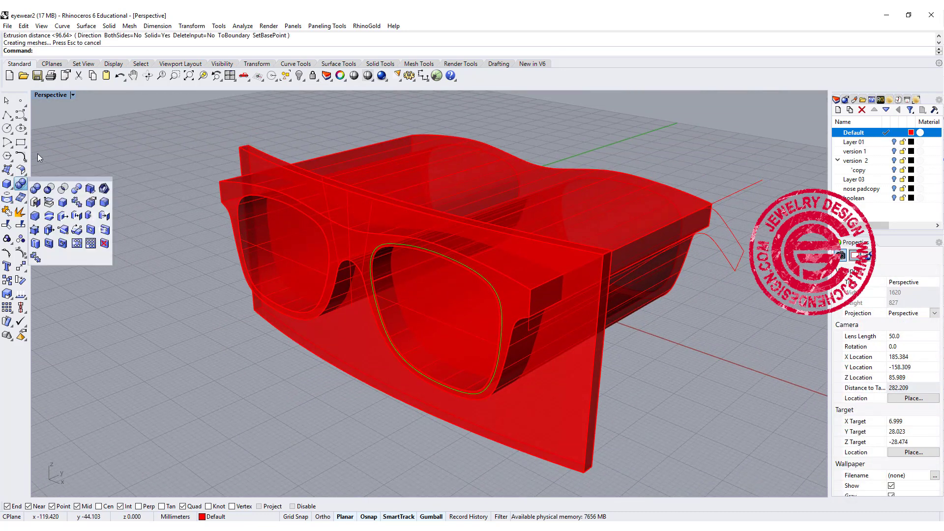
pyautogui.click(63, 189)
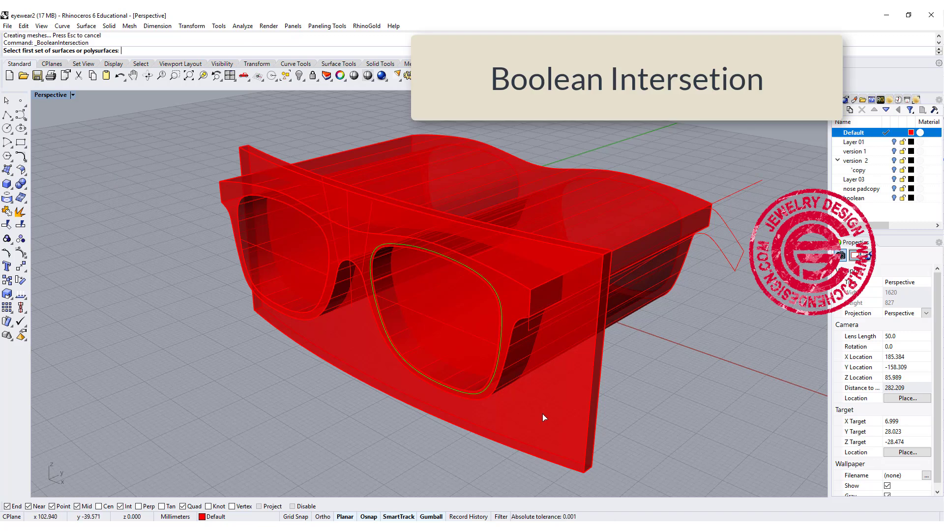
pyautogui.click(550, 267)
pyautogui.press('Return')
pyautogui.click(571, 220)
pyautogui.press('Return')
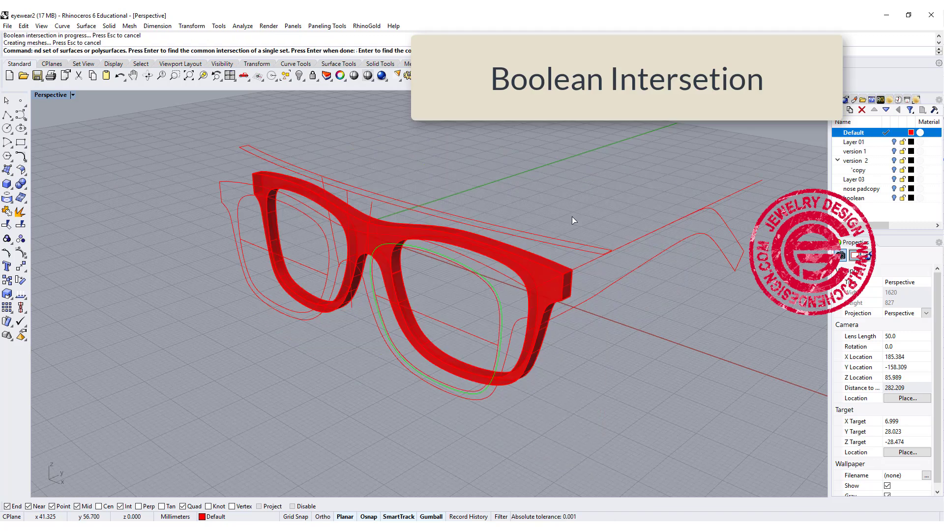
# Move the intersected frame so its outer upper corner snaps to the front end of the temple's side profile curve.
pyautogui.moveTo(571, 216); pyautogui.dragTo(439, 353, button='right')
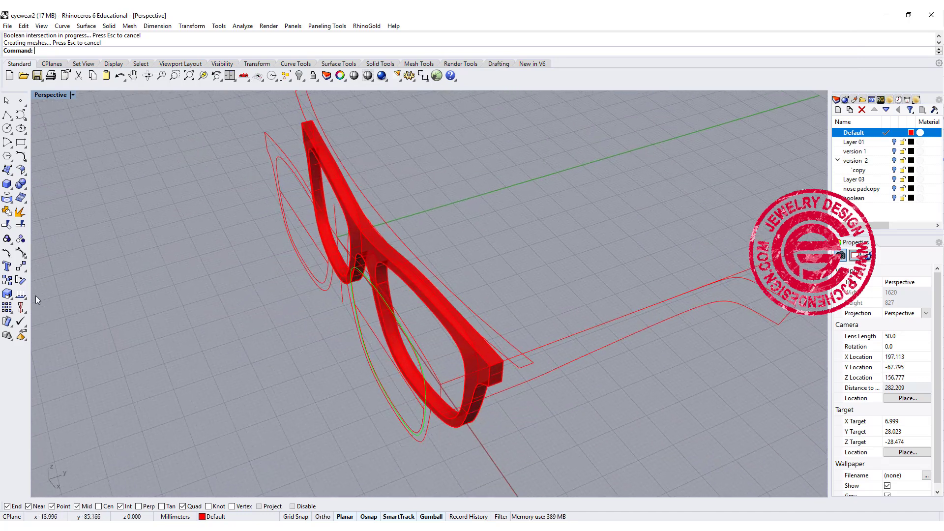
pyautogui.click(24, 268)
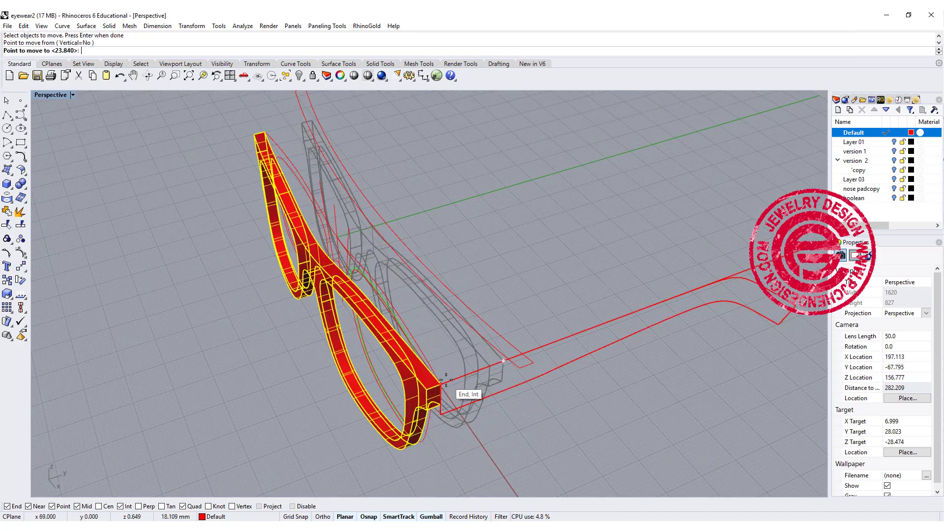
pyautogui.click(441, 383)
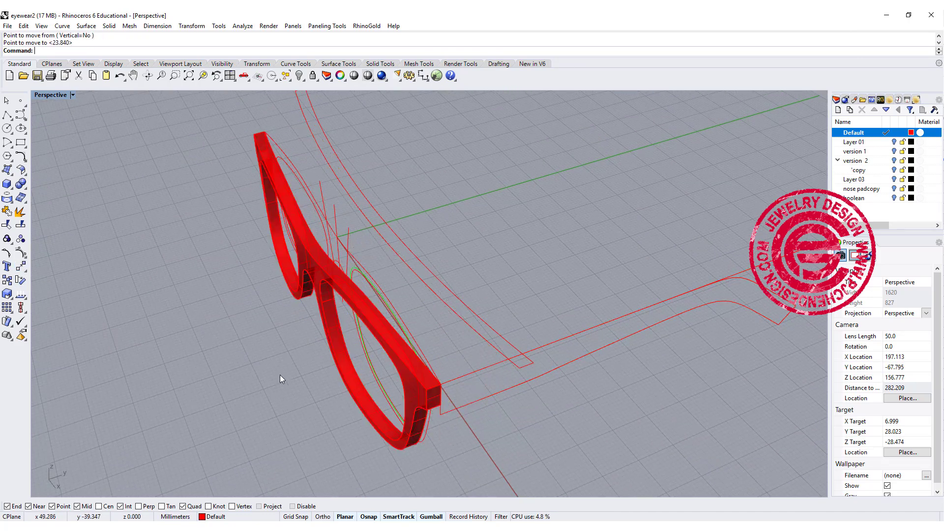
# Project the two slanted lines beside the bridge onto the frame solid from the front view.
pyautogui.moveTo(281, 378); pyautogui.dragTo(539, 303, button='right')
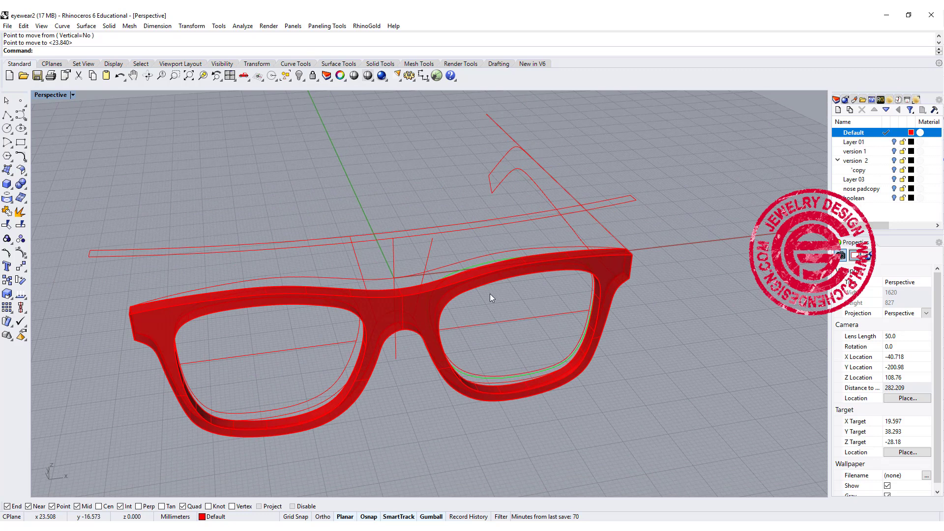
pyautogui.scroll(4, 415, 256)
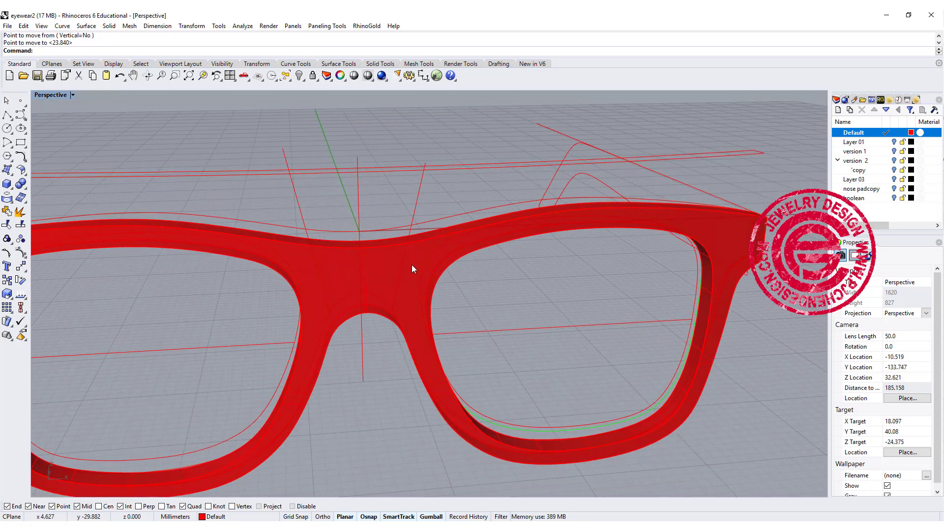
pyautogui.moveTo(412, 265); pyautogui.dragTo(409, 263, button='right')
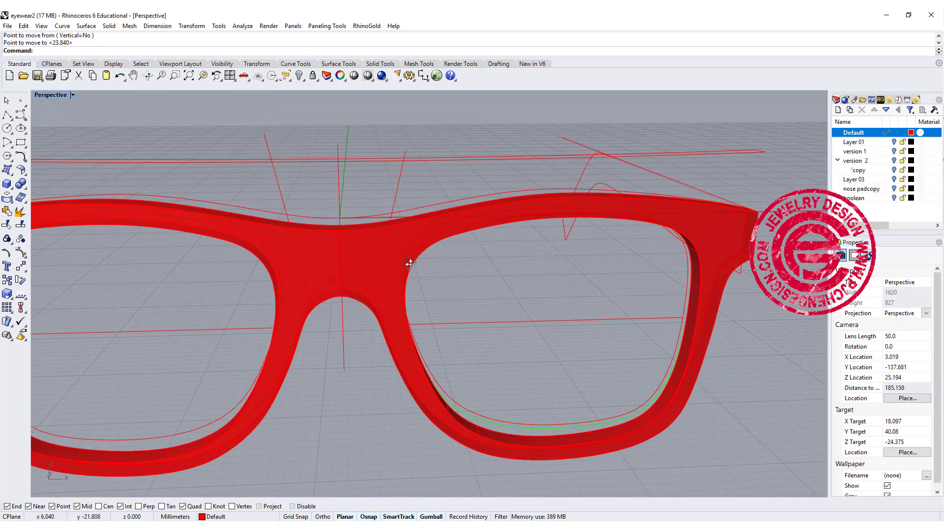
pyautogui.doubleClick(53, 96)
pyautogui.scroll(4, 180, 373)
pyautogui.click(170, 422)
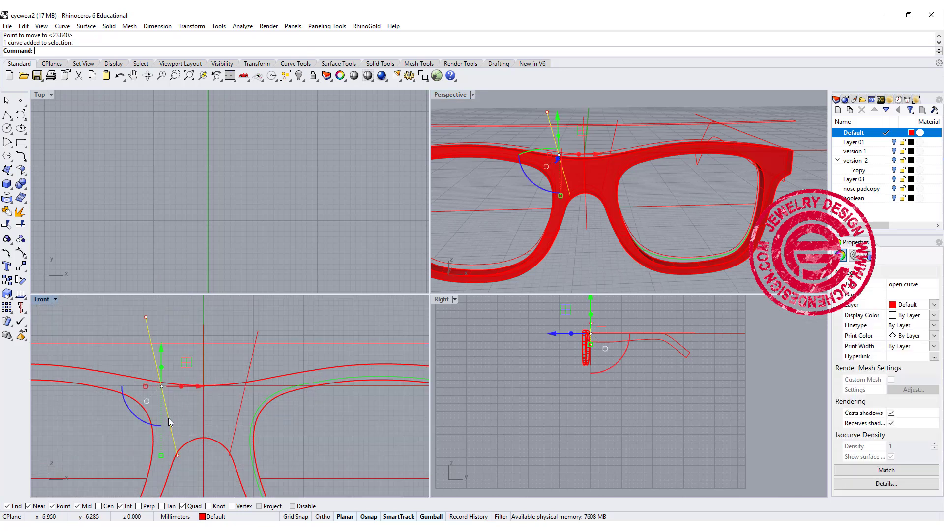
pyautogui.keyDown('shift'); pyautogui.click(238, 417); pyautogui.keyUp('shift')
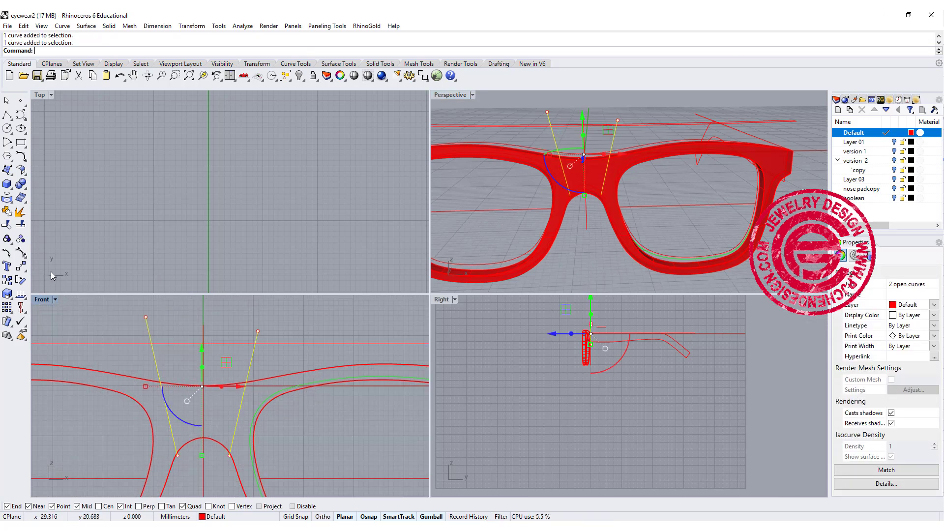
pyautogui.click(7, 198)
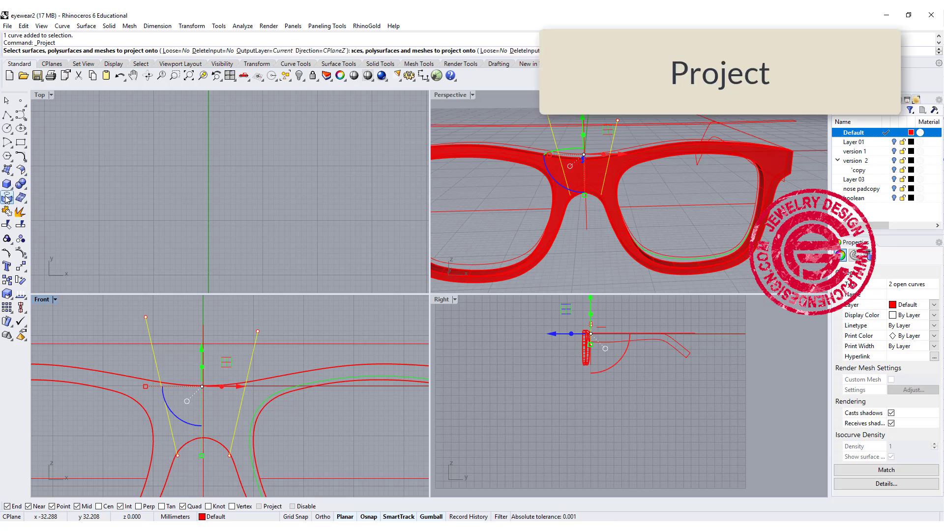
pyautogui.click(209, 433)
pyautogui.press('Return')
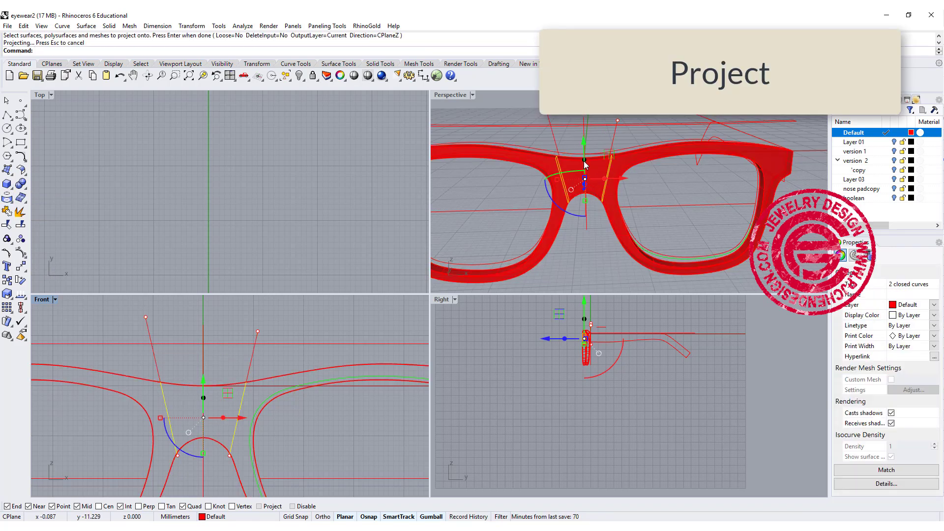
# Explode the two projected closed curves on the bridge into separate segments.
pyautogui.moveTo(584, 161); pyautogui.dragTo(445, 109, button='right')
pyautogui.scroll(4, 547, 189)
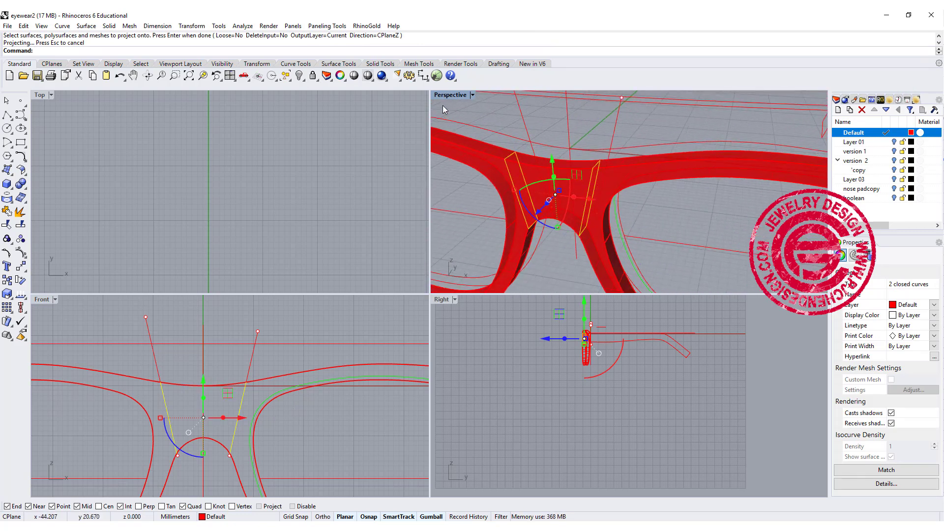
pyautogui.doubleClick(444, 95)
pyautogui.moveTo(390, 232); pyautogui.dragTo(460, 223, button='right')
pyautogui.click(20, 212)
pyautogui.click(133, 253)
# Set the display color of the two front-face segments on either side of the bridge to Green.
pyautogui.click(235, 255)
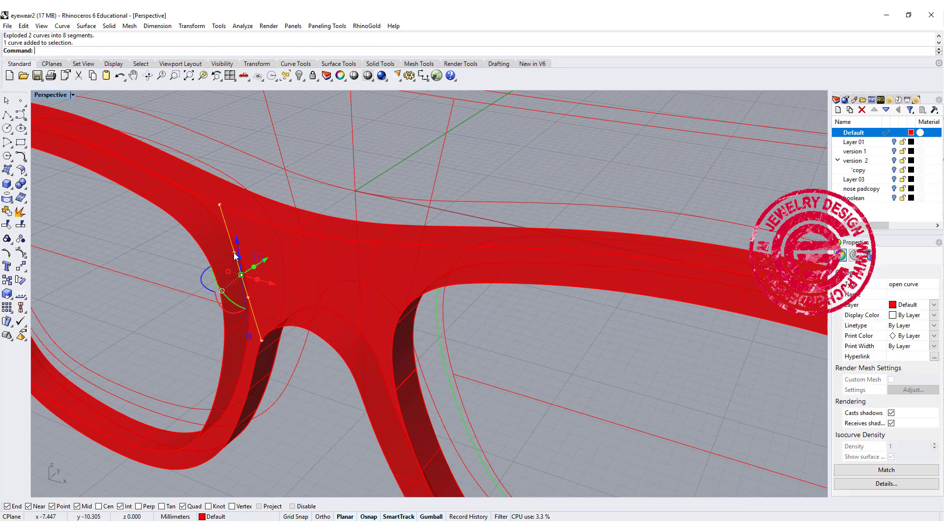
pyautogui.keyDown('shift'); pyautogui.click(367, 279); pyautogui.keyUp('shift')
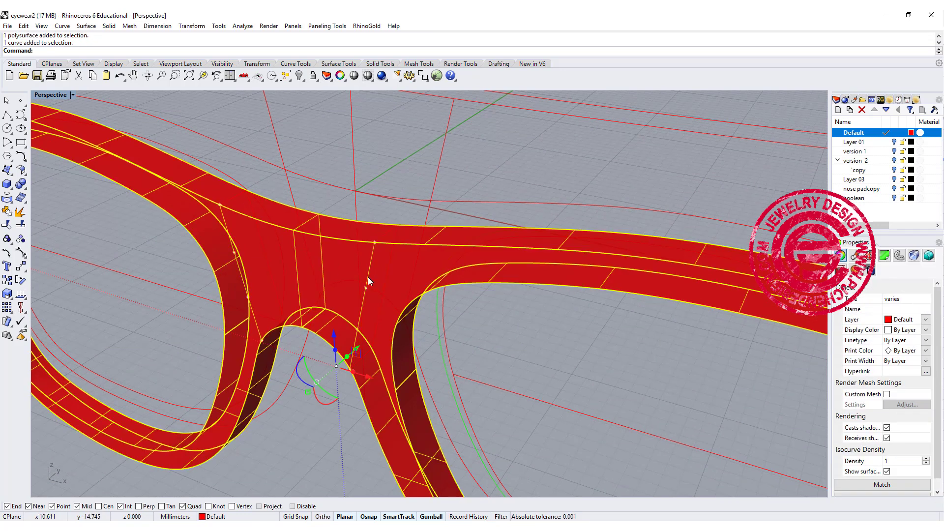
pyautogui.keyDown('ctrl'); pyautogui.click(410, 278); pyautogui.keyUp('ctrl')
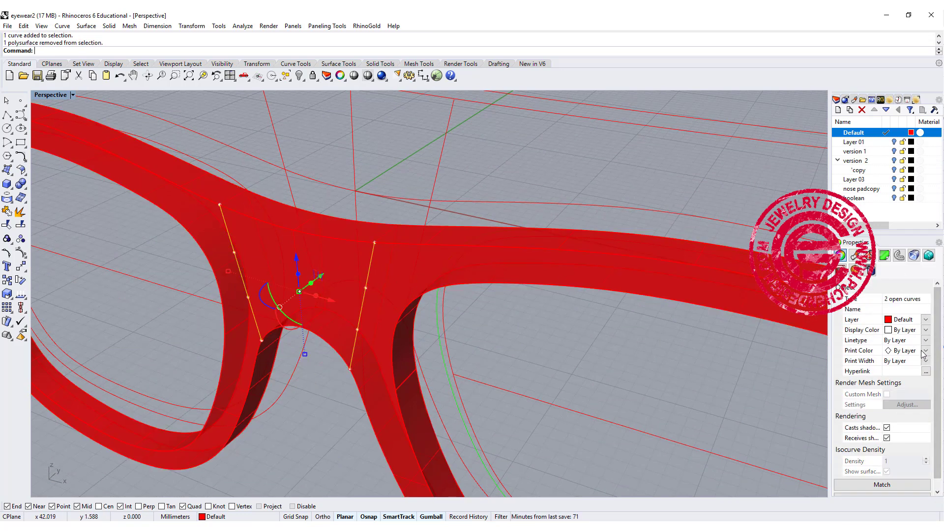
pyautogui.click(926, 320)
pyautogui.click(927, 320)
pyautogui.click(927, 330)
pyautogui.click(900, 391)
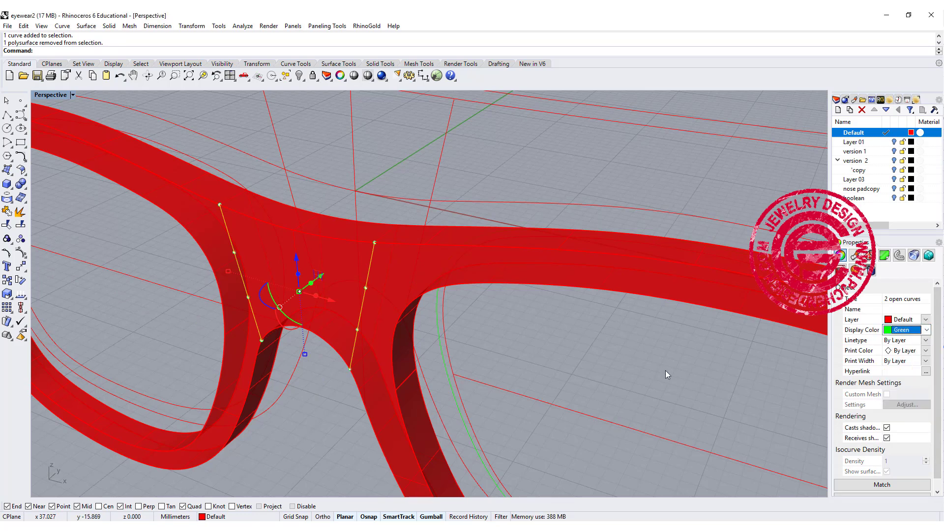
pyautogui.click(666, 373)
# Draw an arc between the upper ends of the two green segments, bulging forward of the frame in the top view.
pyautogui.moveTo(426, 272); pyautogui.dragTo(451, 270, button='right')
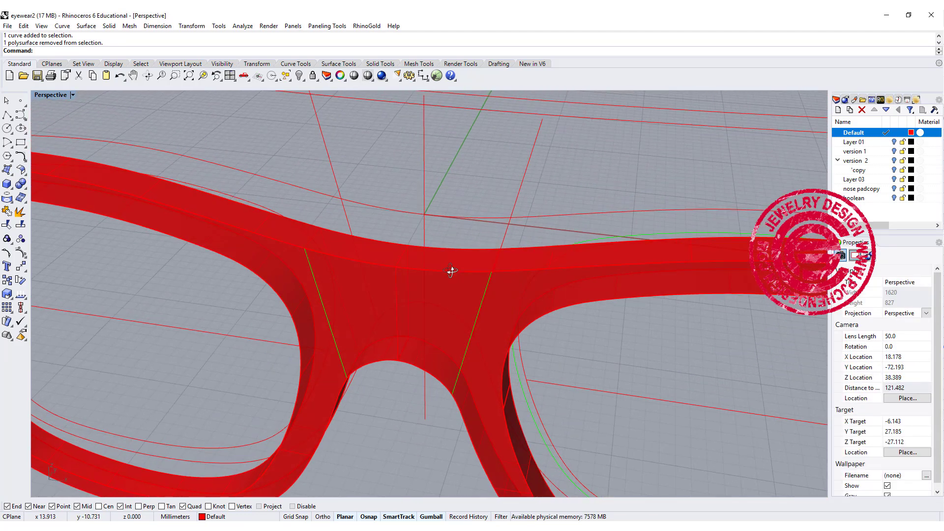
pyautogui.click(7, 145)
pyautogui.click(36, 148)
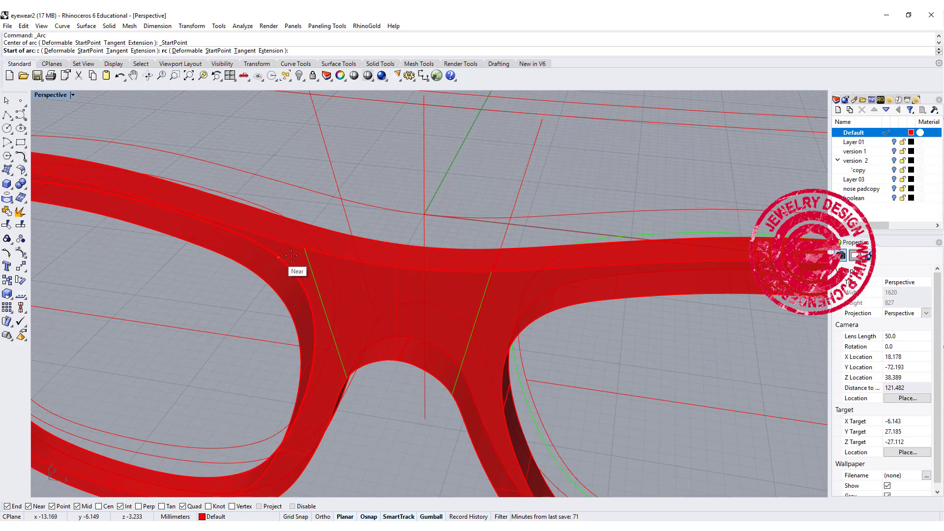
pyautogui.scroll(3, 304, 248)
pyautogui.click(286, 169)
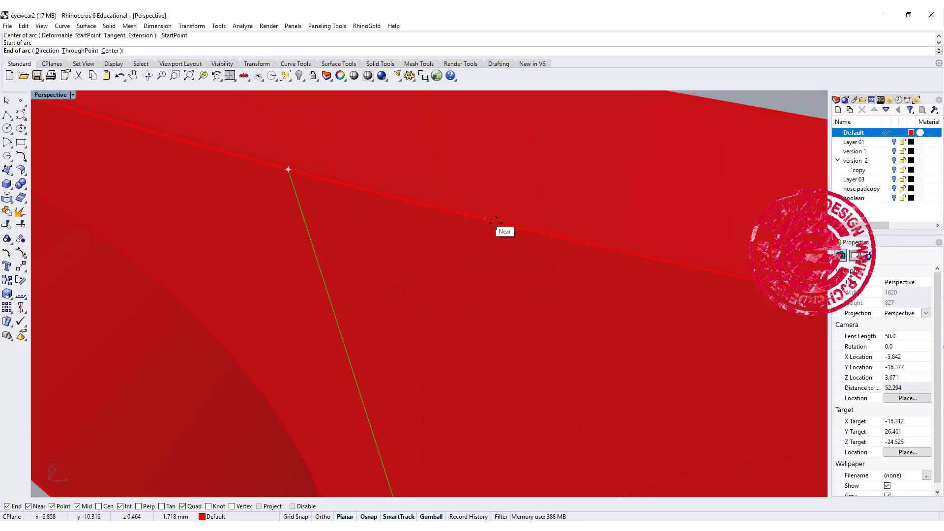
pyautogui.scroll(-5, 501, 232)
pyautogui.click(524, 251)
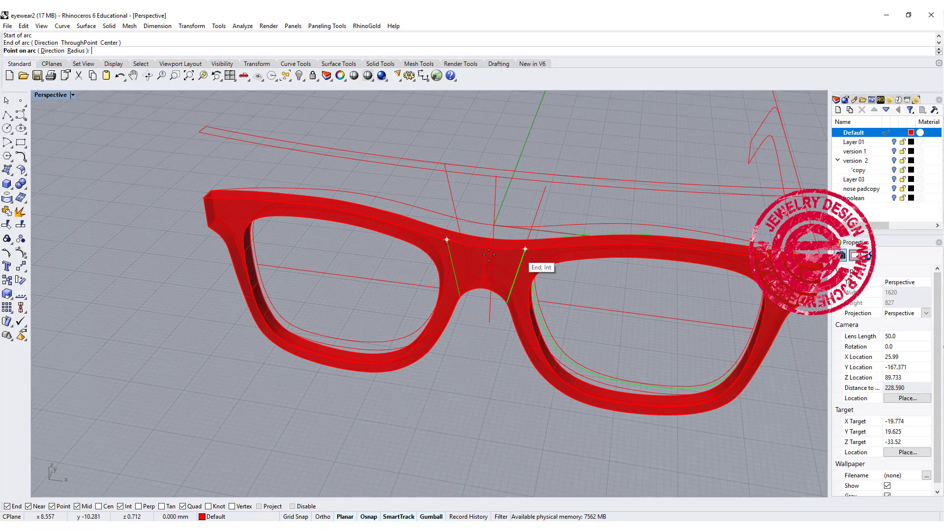
pyautogui.doubleClick(49, 95)
pyautogui.scroll(3, 253, 202)
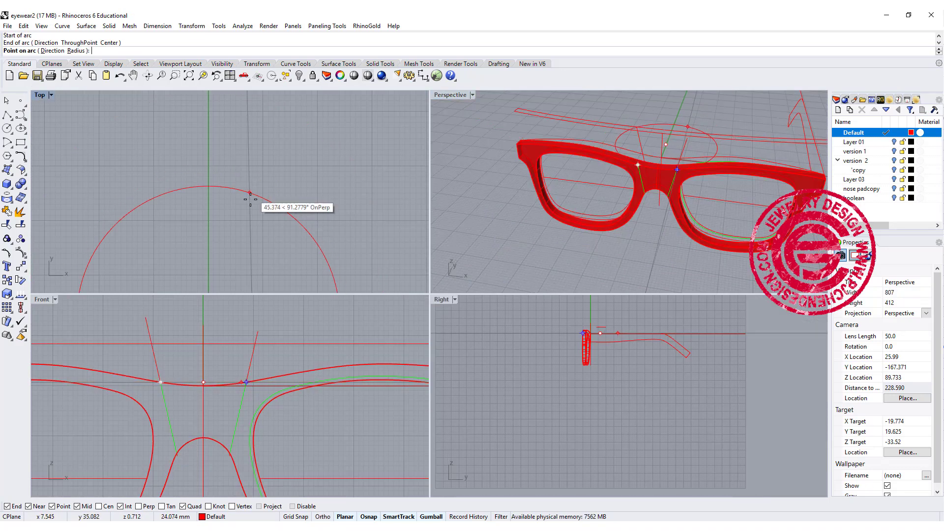
pyautogui.scroll(-4, 249, 207)
pyautogui.moveTo(250, 204); pyautogui.dragTo(241, 168, button='right')
pyautogui.scroll(8, 238, 188)
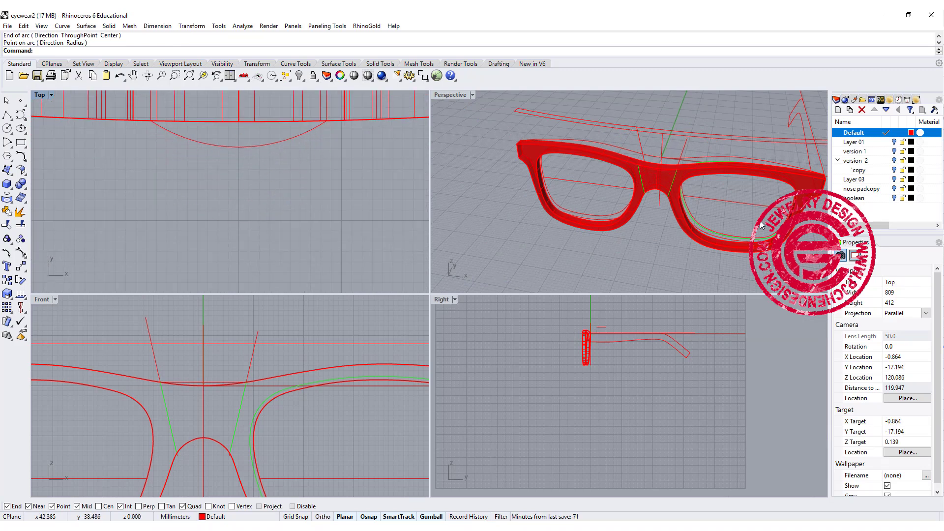
# Draw a second arc between the lower ends of the green segments, bulging forward slightly less than the upper arc.
pyautogui.moveTo(774, 221); pyautogui.dragTo(645, 205, button='right')
pyautogui.scroll(9, 646, 204)
pyautogui.rightClick(650, 203)
pyautogui.click(652, 201)
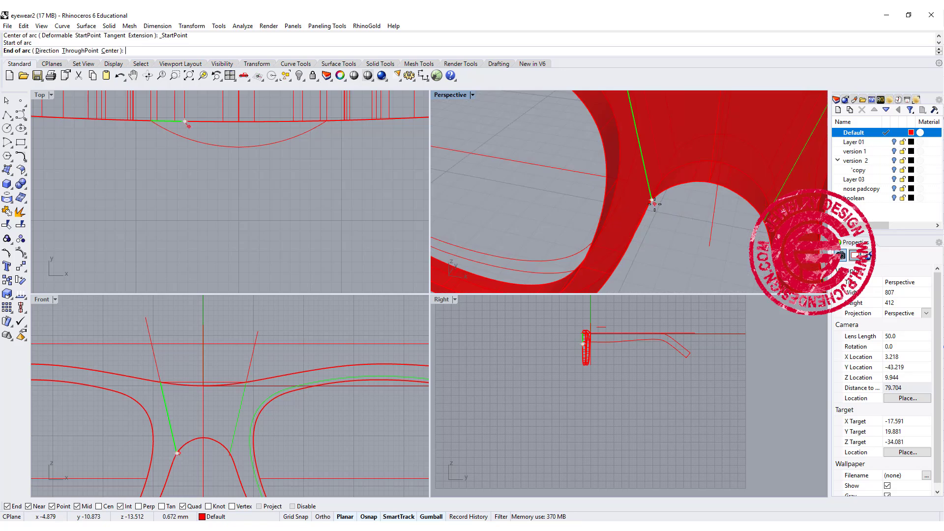
pyautogui.click(753, 220)
pyautogui.scroll(5, 266, 148)
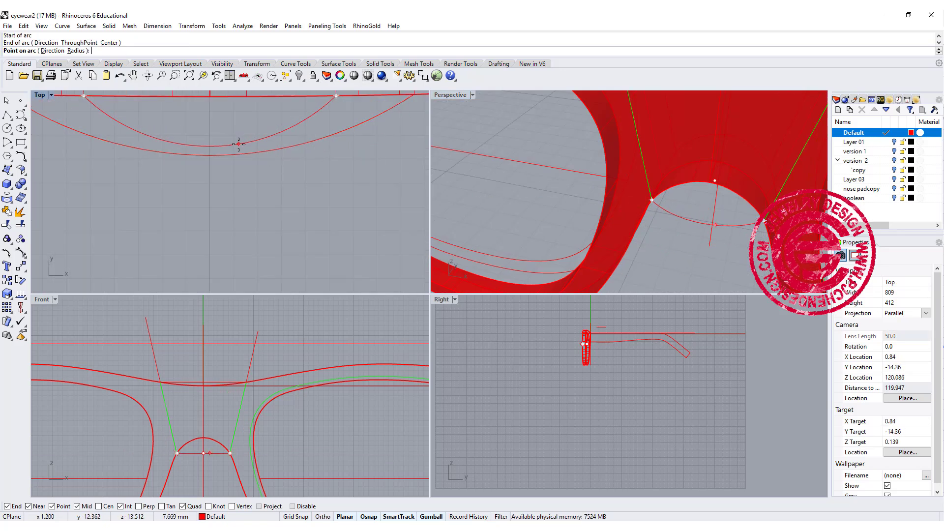
# Create a Sweep 2 Rails surface over the bridge, with the two green segments as rails and both arcs as cross sections.
pyautogui.doubleClick(453, 95)
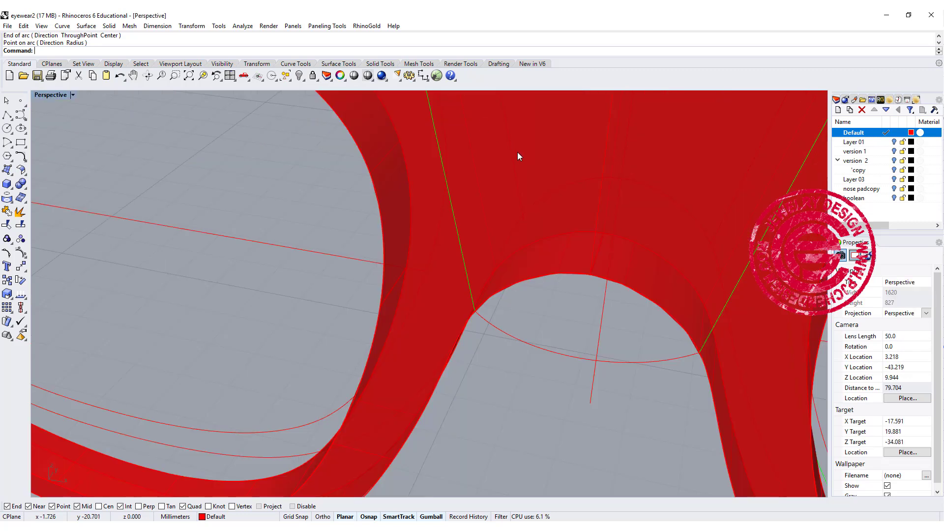
pyautogui.scroll(-8, 518, 153)
pyautogui.moveTo(520, 155); pyautogui.dragTo(507, 243, button='right')
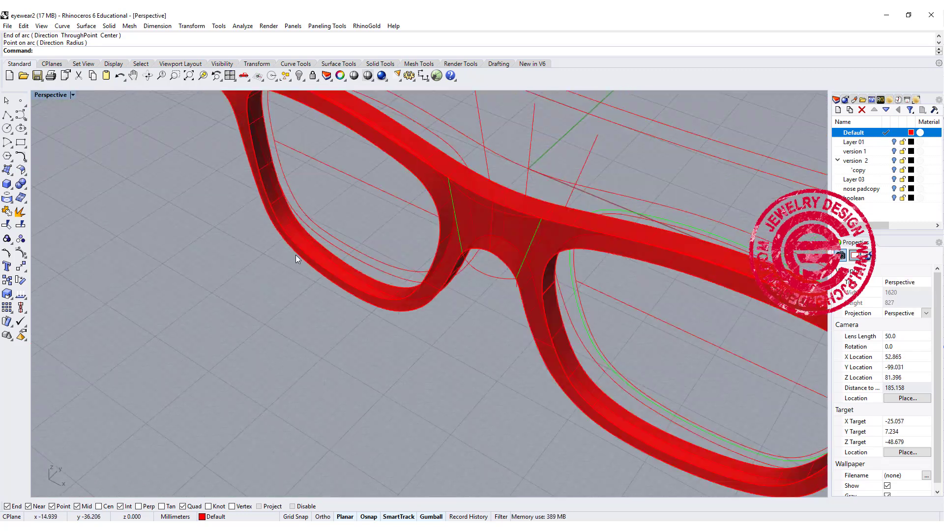
pyautogui.keyDown('shift'); pyautogui.moveTo(418, 213); pyautogui.dragTo(383, 240, button='right'); pyautogui.keyUp('shift')
pyautogui.scroll(4, 440, 251)
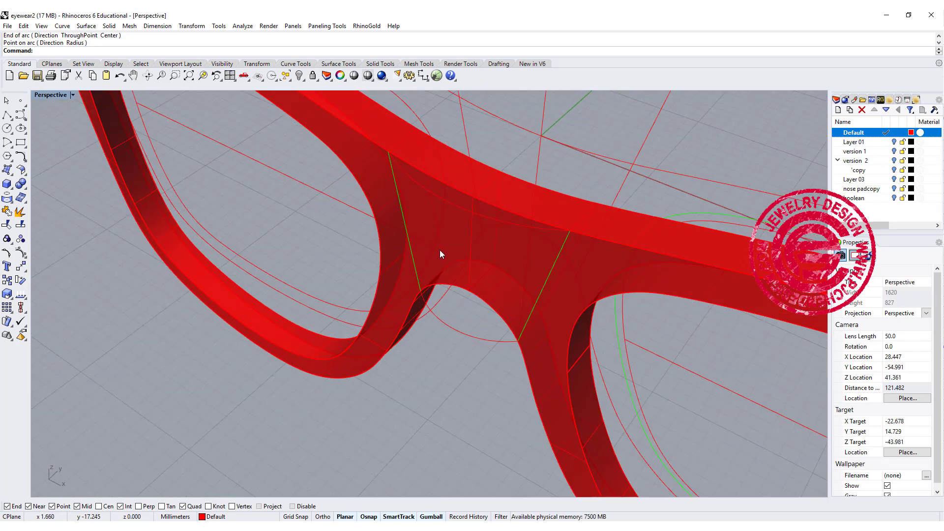
pyautogui.click(86, 26)
pyautogui.click(106, 71)
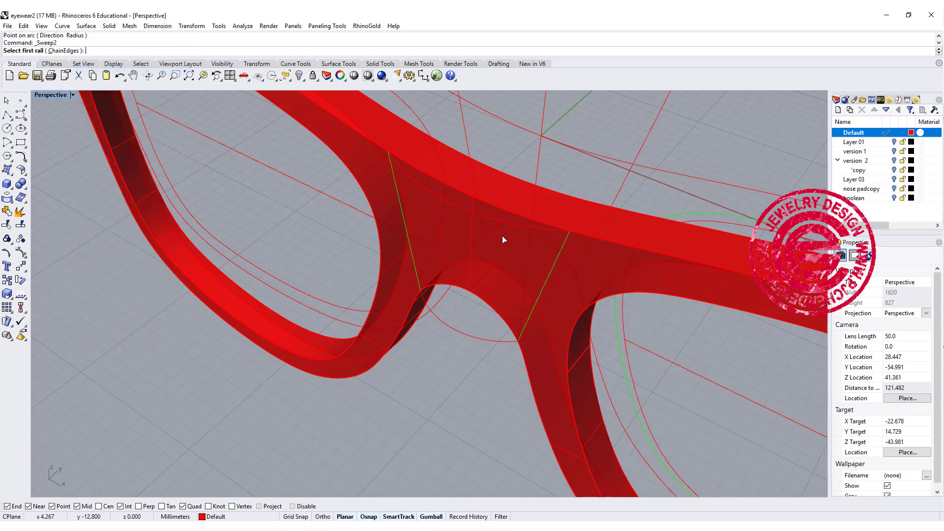
pyautogui.click(412, 249)
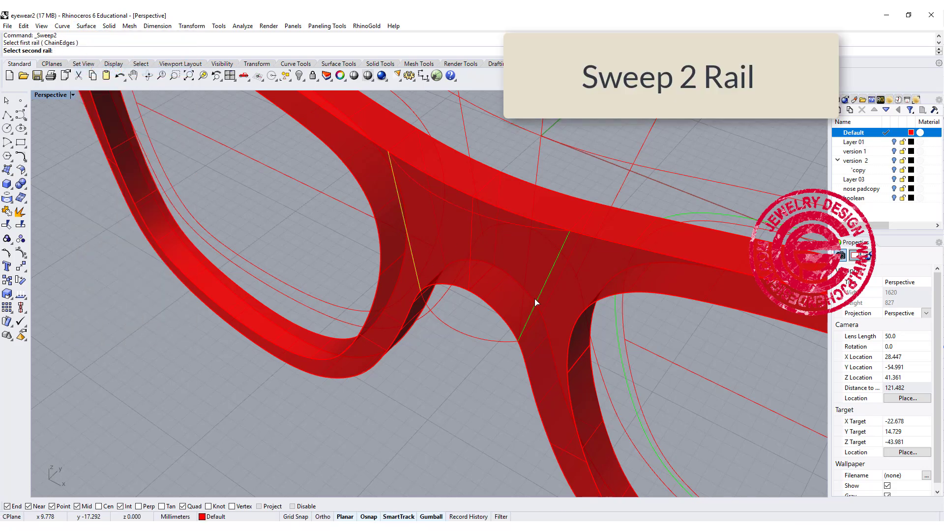
pyautogui.click(520, 228)
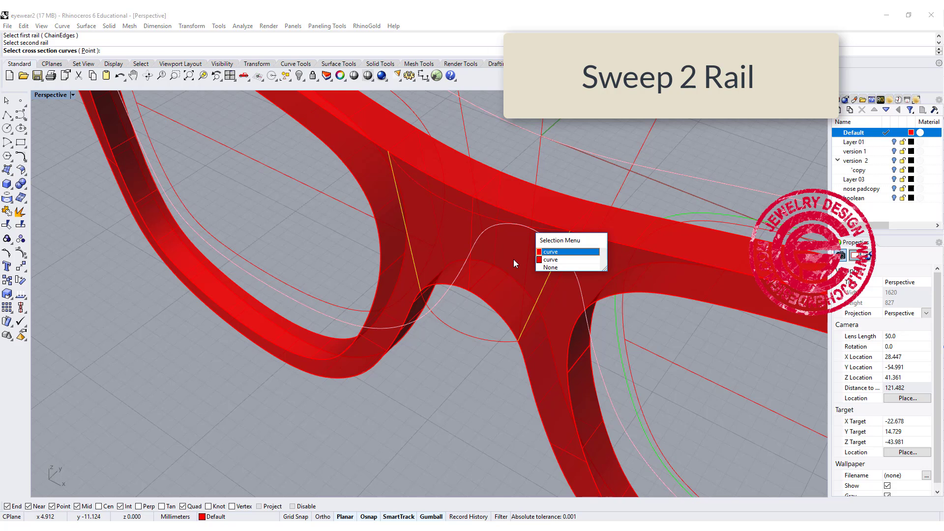
pyautogui.click(558, 264)
pyautogui.click(484, 342)
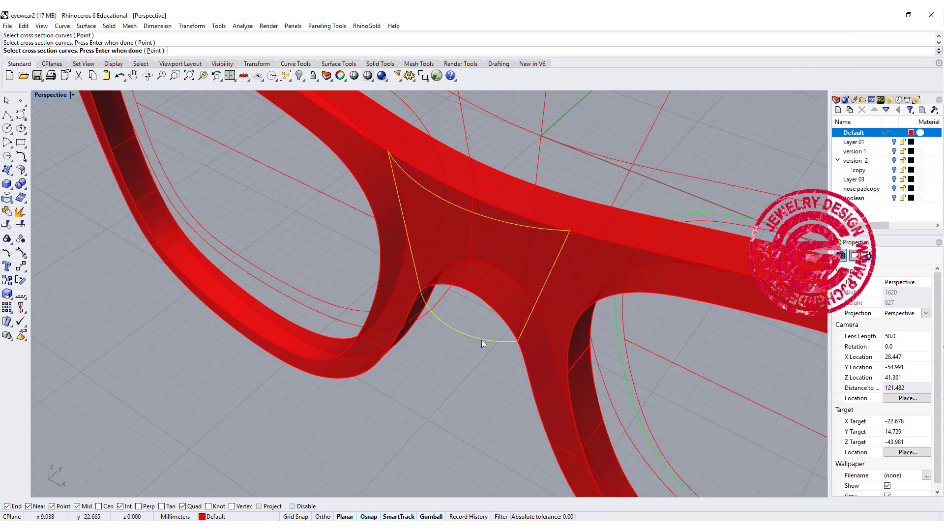
pyautogui.press('Return')
pyautogui.moveTo(445, 364); pyautogui.dragTo(538, 268, button='right')
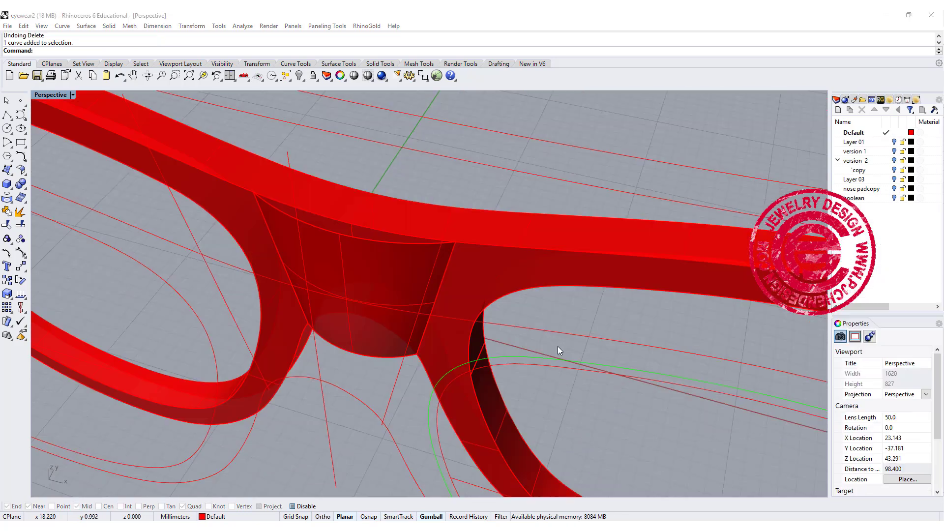
pyautogui.moveTo(558, 346)
pyautogui.mouseDown(button='right')
pyautogui.moveTo(594, 327)
pyautogui.moveTo(572, 339)
pyautogui.mouseUp(button='right')
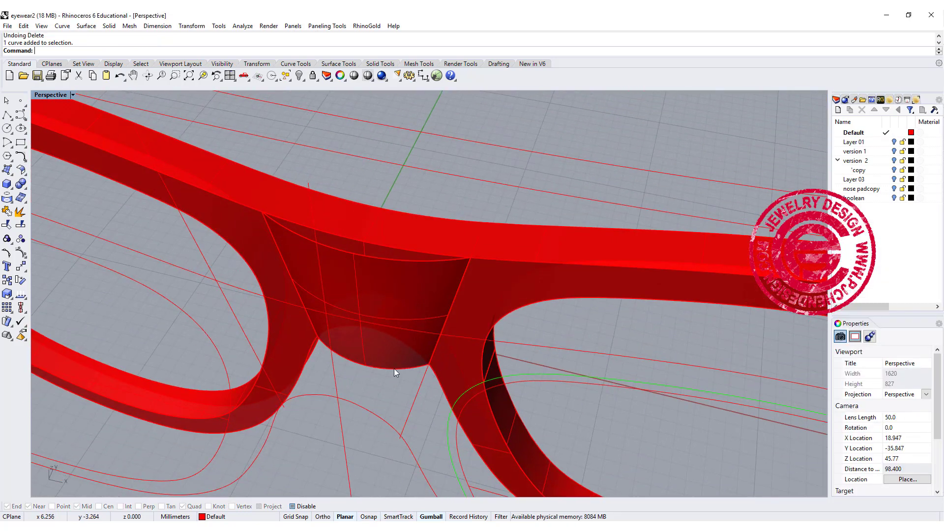
# Examine where the swept bridge surface meets the frame along its upper edge, side edges and lower arc.
pyautogui.click(394, 368)
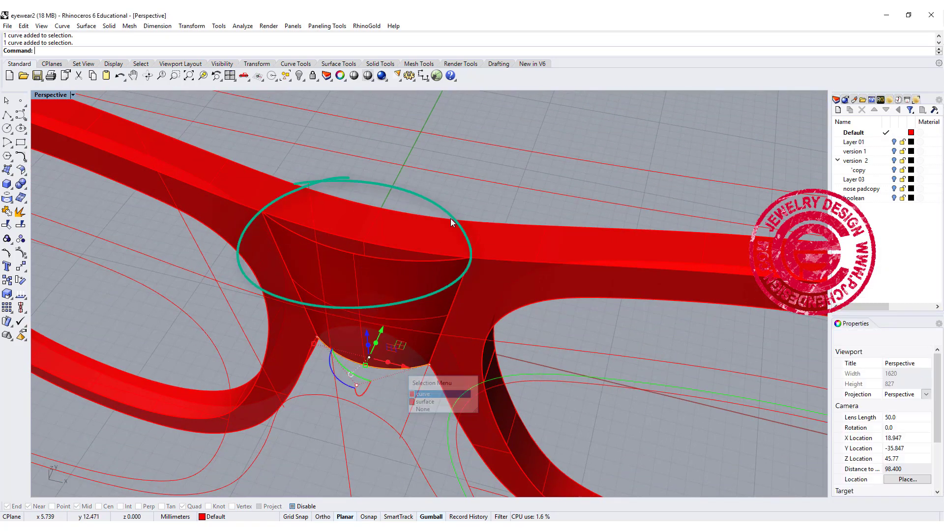
pyautogui.moveTo(437, 192); pyautogui.dragTo(518, 274, button='right')
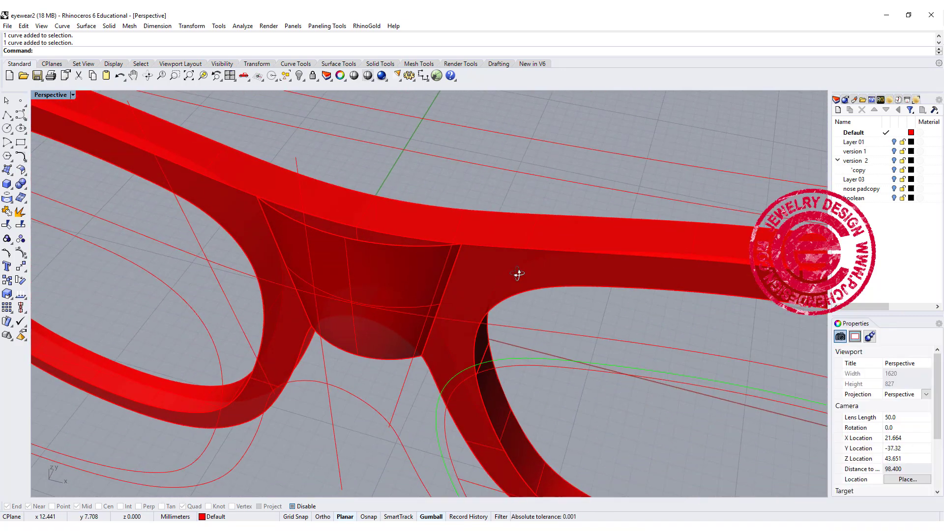
pyautogui.click(515, 248)
pyautogui.click(418, 255)
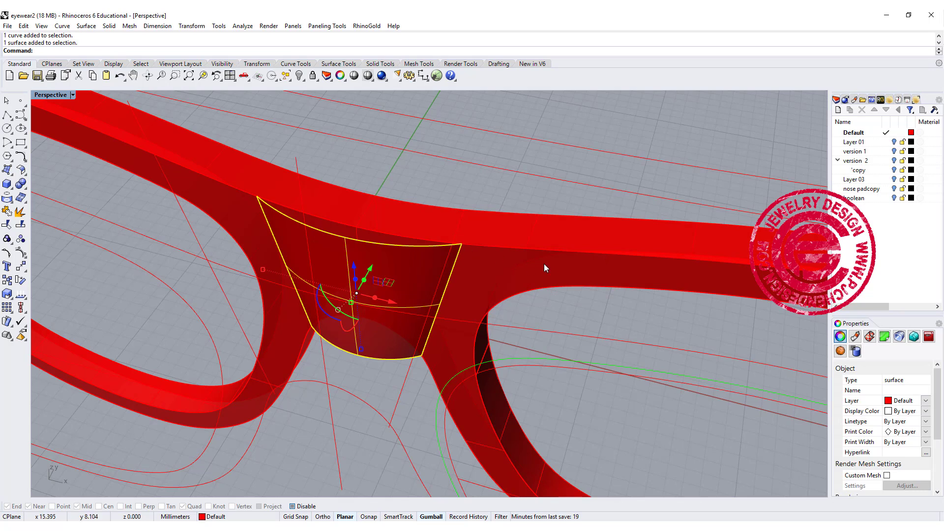
pyautogui.moveTo(289, 225); pyautogui.dragTo(503, 279, button='right')
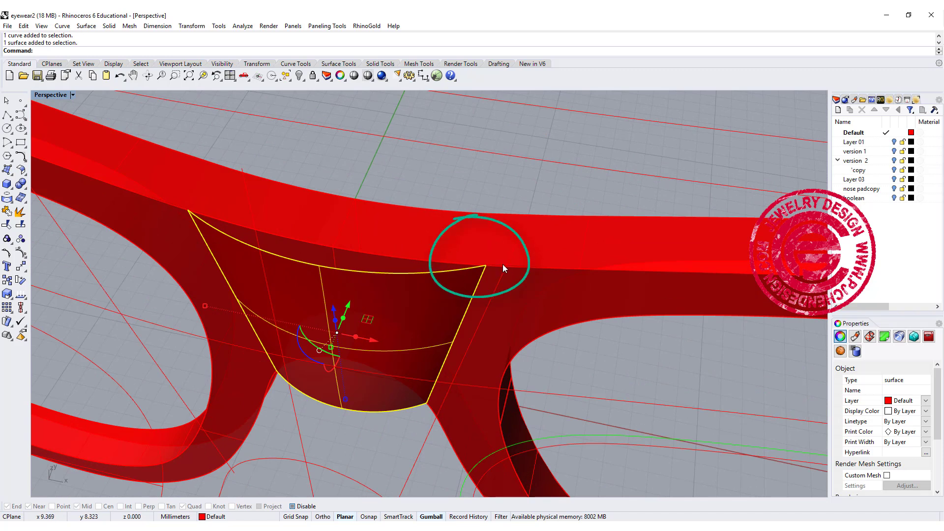
pyautogui.scroll(3, 481, 285)
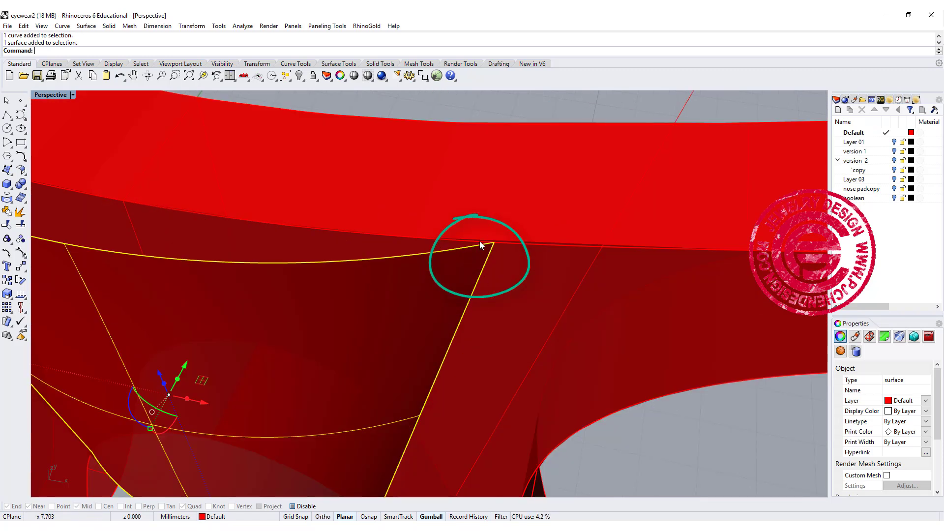
pyautogui.click(503, 258)
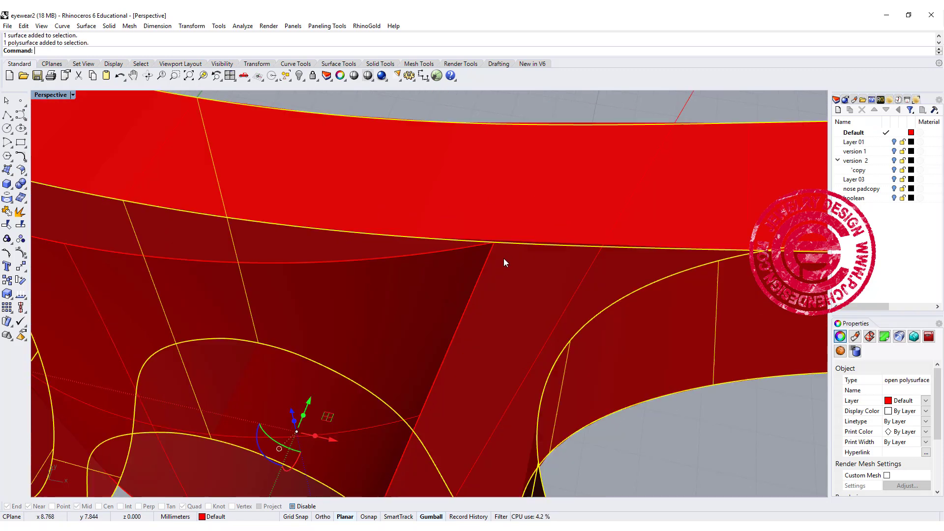
pyautogui.click(518, 112)
pyautogui.scroll(-8, 463, 277)
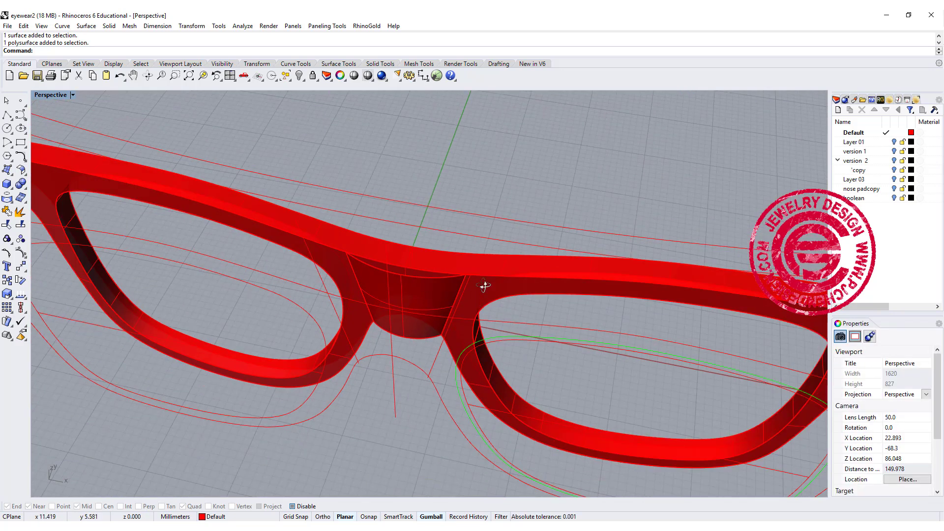
pyautogui.moveTo(484, 285); pyautogui.dragTo(515, 229, button='right')
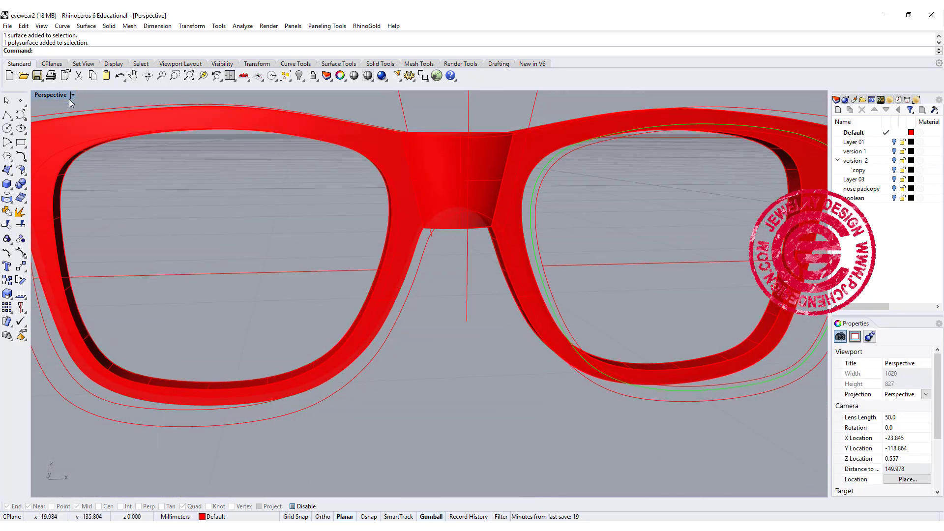
pyautogui.doubleClick(54, 95)
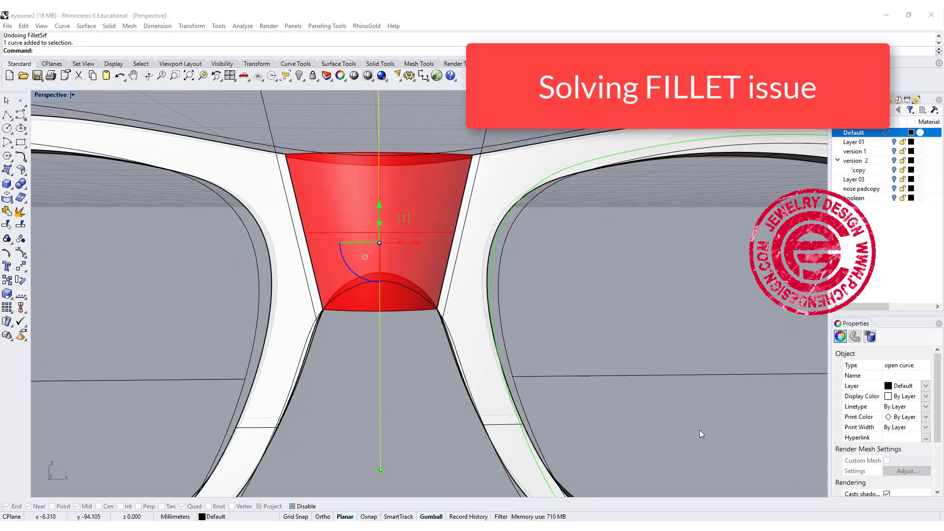
# Duplicate the complete frame with its bridge surface and layout curves, placing the copy beside the original along the X axis.
pyautogui.press('Escape')
pyautogui.moveTo(564, 261)
pyautogui.mouseDown(button='right')
pyautogui.moveTo(575, 295)
pyautogui.moveTo(559, 289)
pyautogui.moveTo(572, 249)
pyautogui.mouseUp(button='right')
pyautogui.scroll(-6, 571, 250)
pyautogui.scroll(-4, 572, 255)
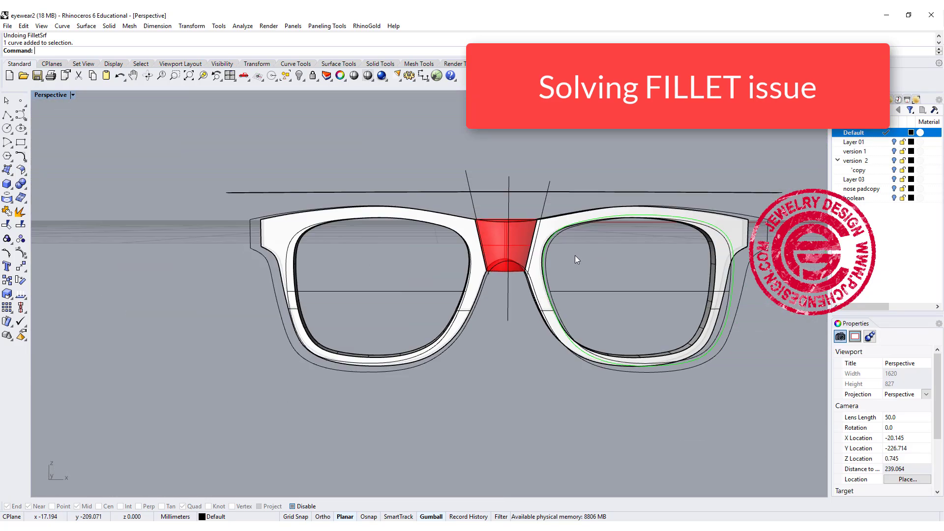
pyautogui.press('Home')
pyautogui.hotkey('ctrl', 'a')
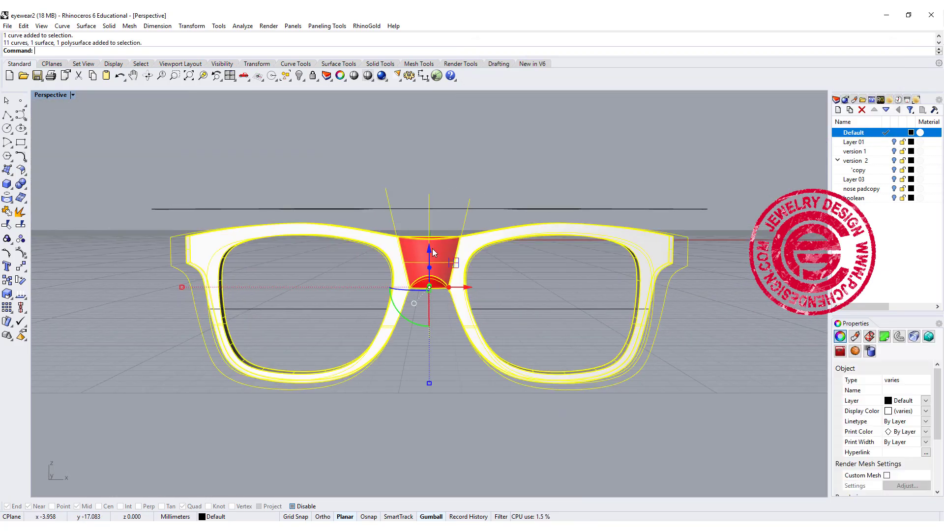
pyautogui.scroll(-4, 471, 291)
pyautogui.keyDown('shift'); pyautogui.moveTo(473, 301); pyautogui.dragTo(340, 307, button='right'); pyautogui.keyUp('shift')
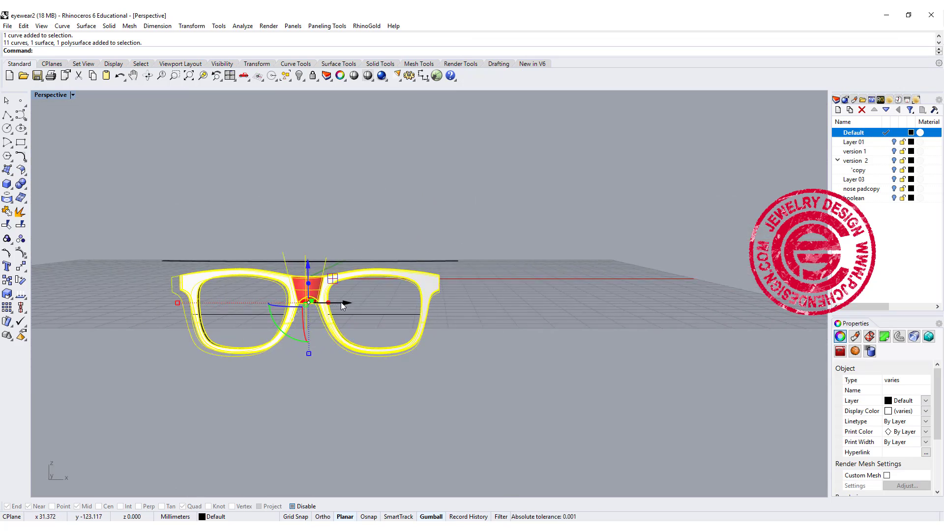
pyautogui.moveTo(342, 305); pyautogui.dragTo(639, 344)
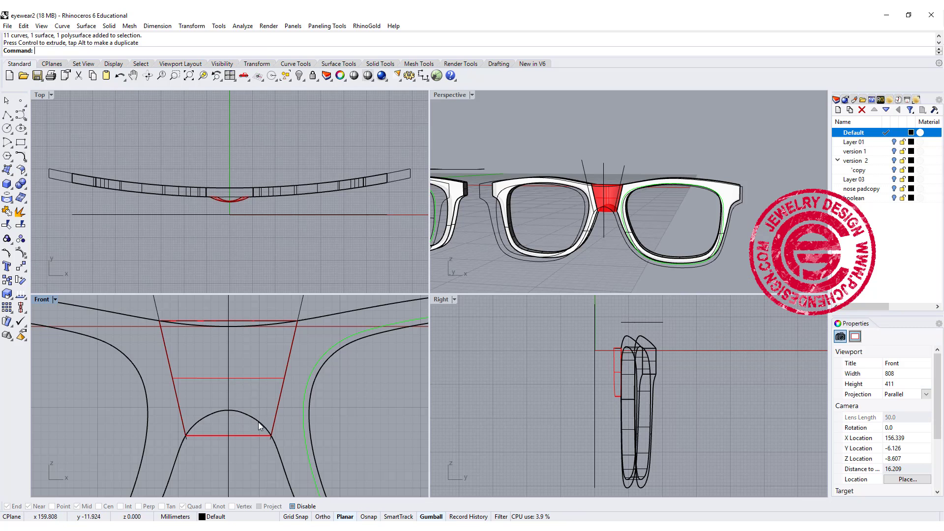
# Trim the copy's bridge surface with the front outline curve, removing the sliver above the frame's upper edge.
pyautogui.click(258, 422)
pyautogui.click(275, 451)
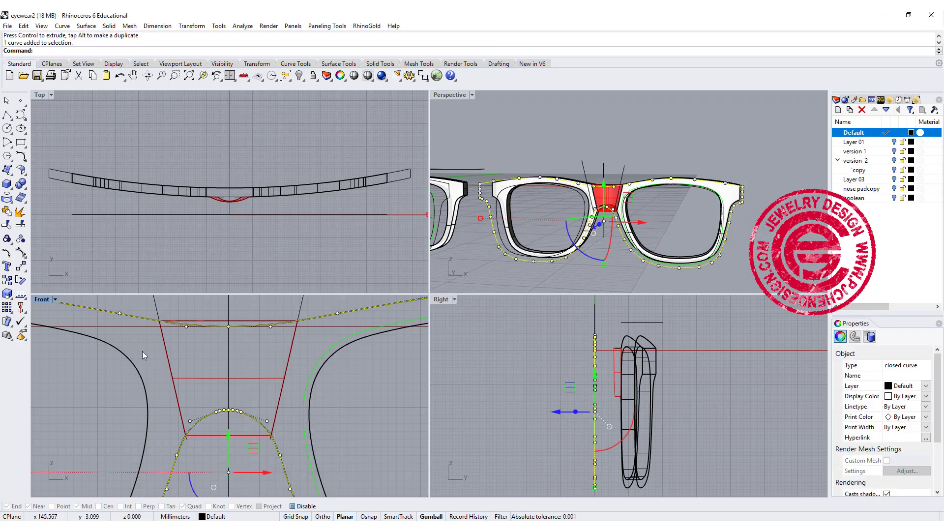
pyautogui.click(7, 225)
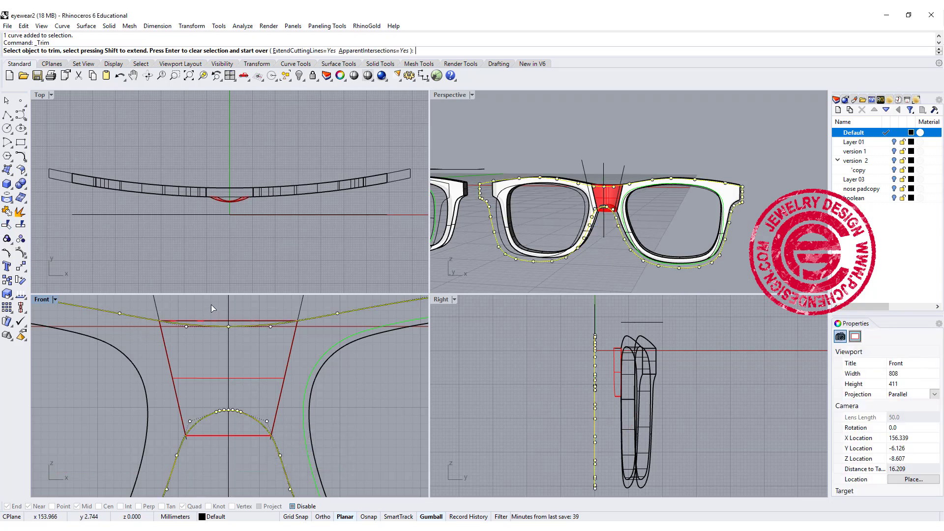
pyautogui.scroll(3, 236, 326)
pyautogui.click(222, 328)
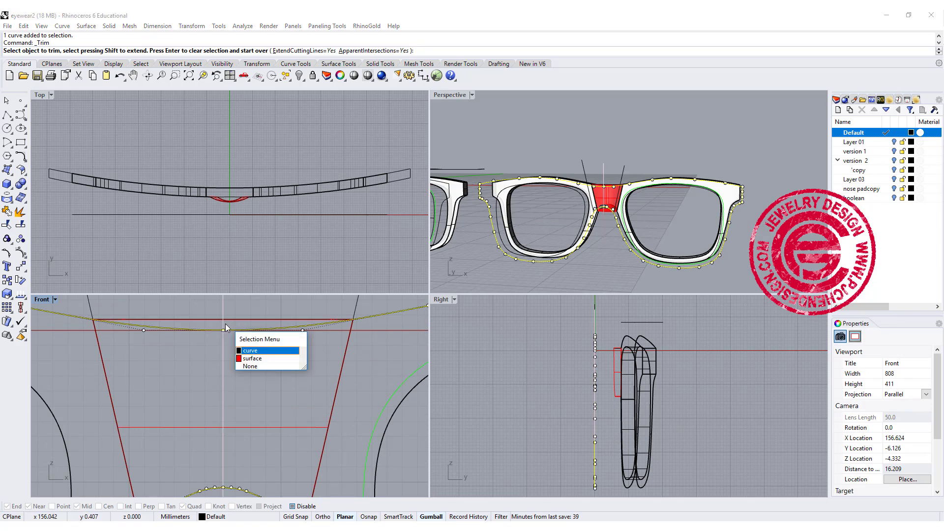
pyautogui.click(244, 354)
# Trim away the part of the copy's bridge surface that lies below the nose arch of the same outline curve.
pyautogui.scroll(-2, 239, 374)
pyautogui.scroll(-2, 239, 376)
pyautogui.moveTo(241, 438); pyautogui.dragTo(243, 395, button='right')
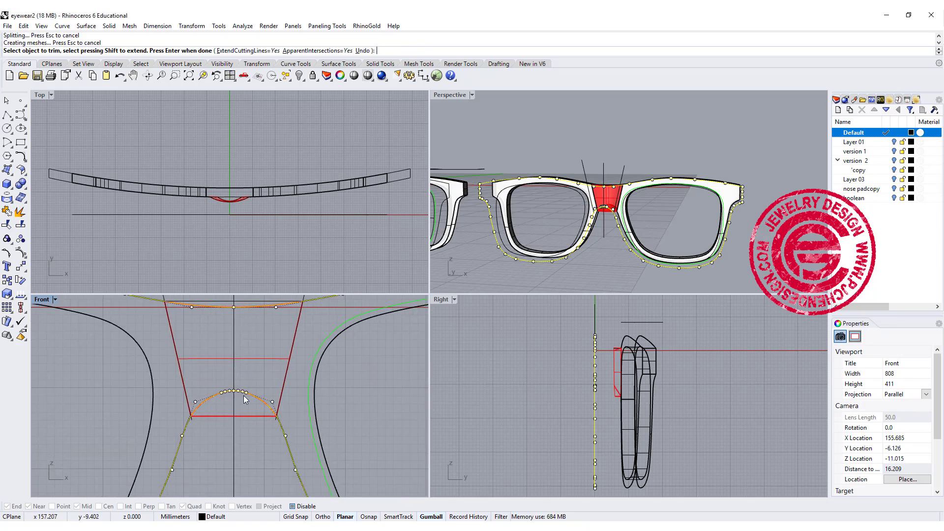
pyautogui.scroll(5, 241, 399)
pyautogui.click(227, 408)
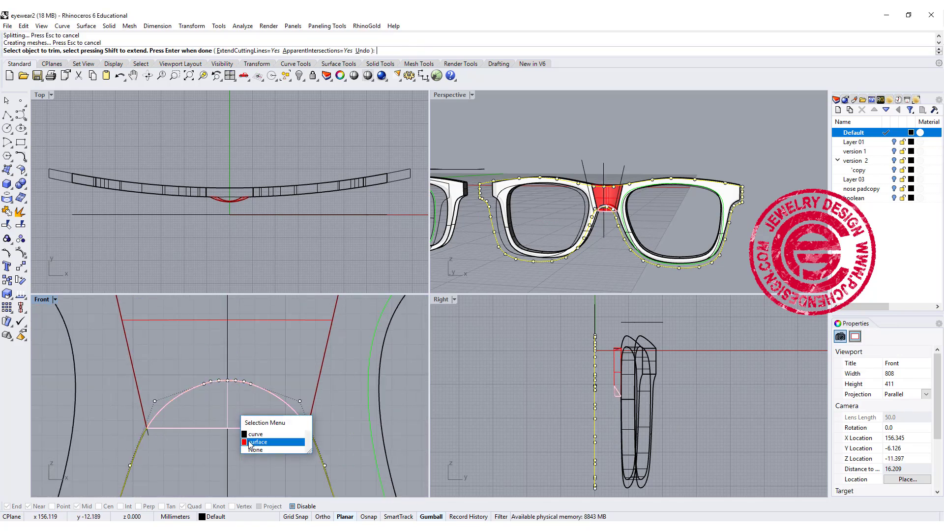
pyautogui.click(247, 442)
pyautogui.scroll(-3, 604, 246)
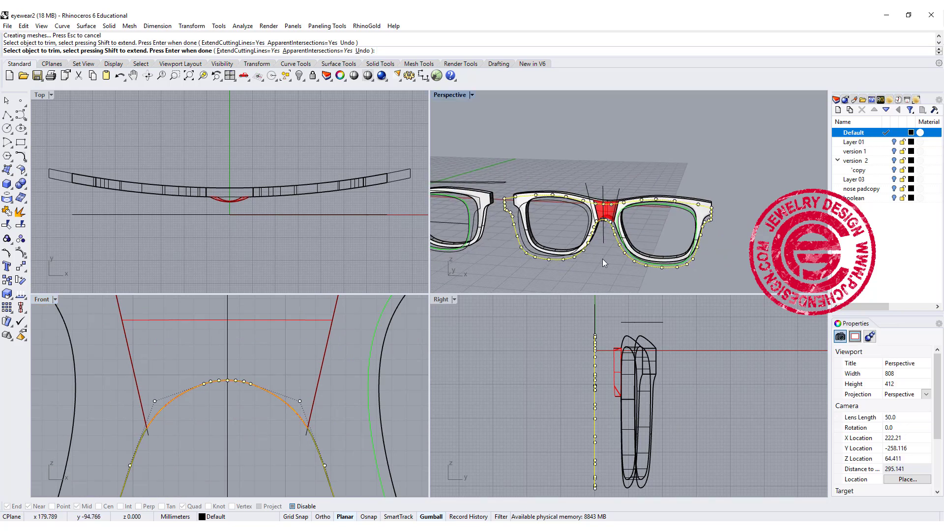
pyautogui.press('Return')
# Select the whole copy and join its trimmed bridge surface to the frame.
pyautogui.hotkey('ctrl', 'a')
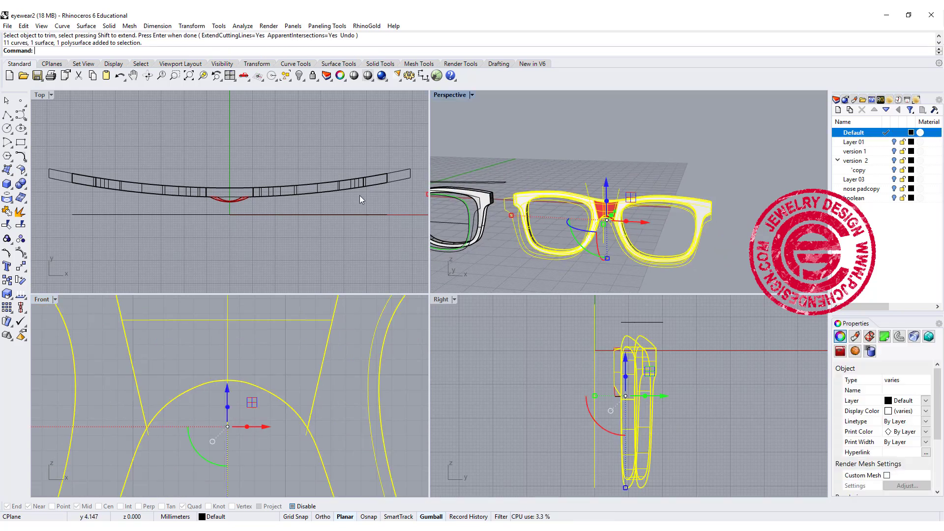
pyautogui.click(5, 214)
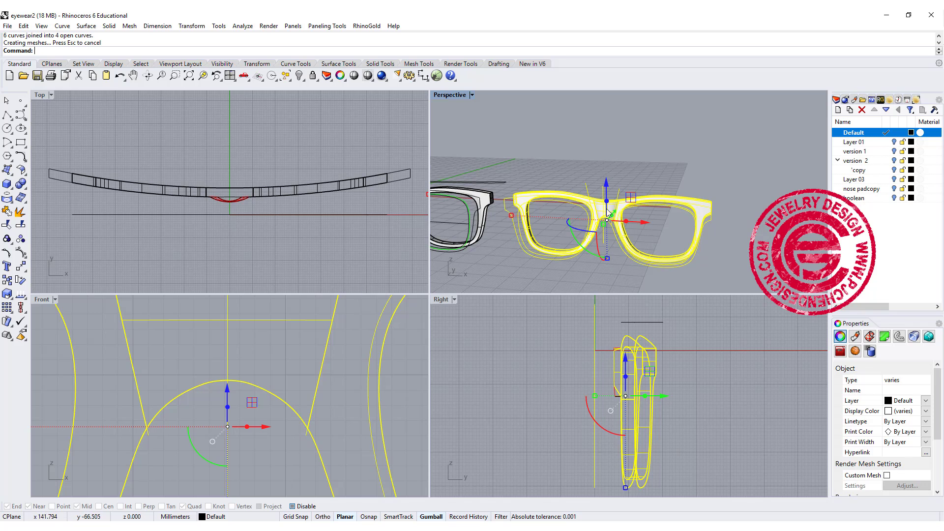
pyautogui.click(603, 165)
# Fillet the copy's bridge surface with the frame face along the right side edge, using FilletSrf with radius 7 and trimming on.
pyautogui.doubleClick(449, 96)
pyautogui.scroll(6, 418, 261)
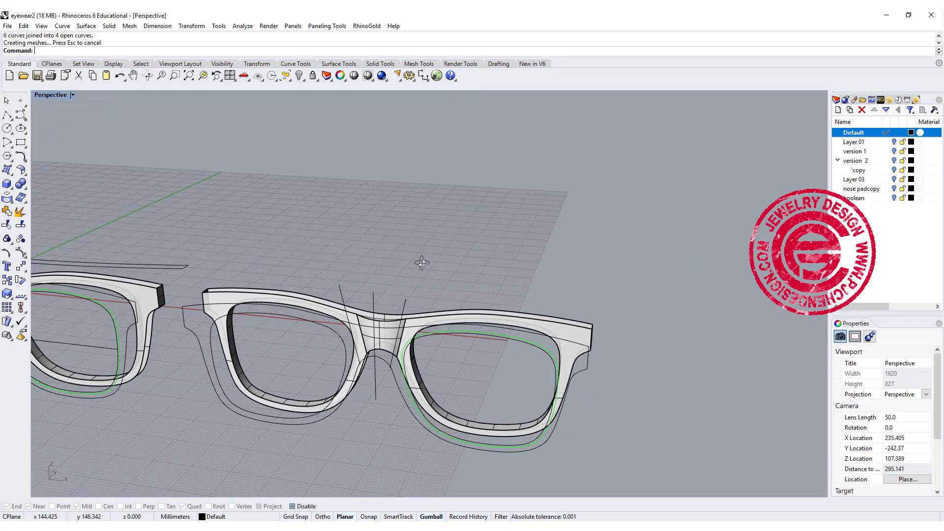
pyautogui.scroll(3, 426, 310)
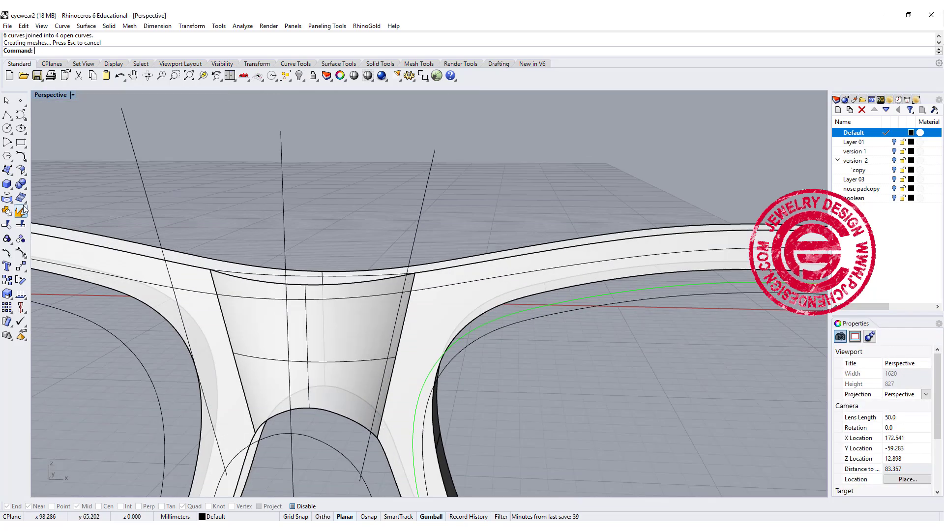
pyautogui.click(23, 185)
pyautogui.click(22, 171)
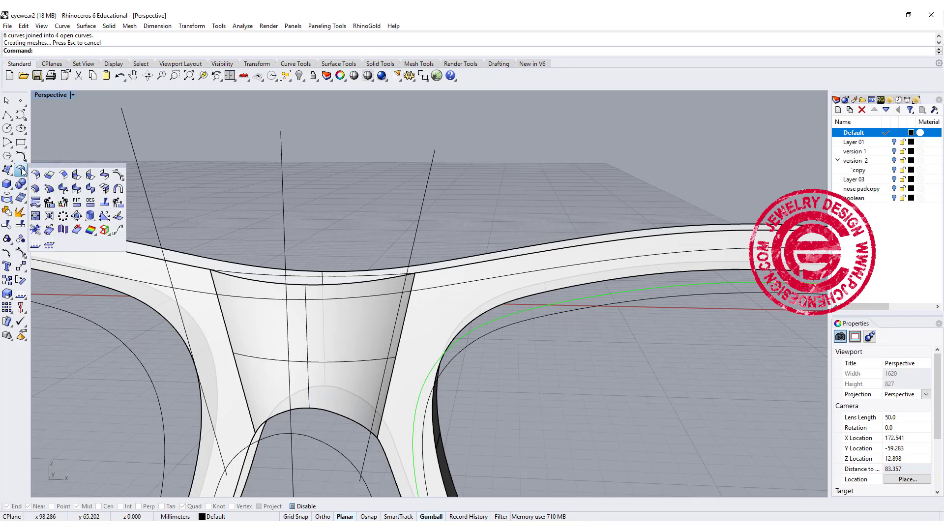
pyautogui.click(36, 176)
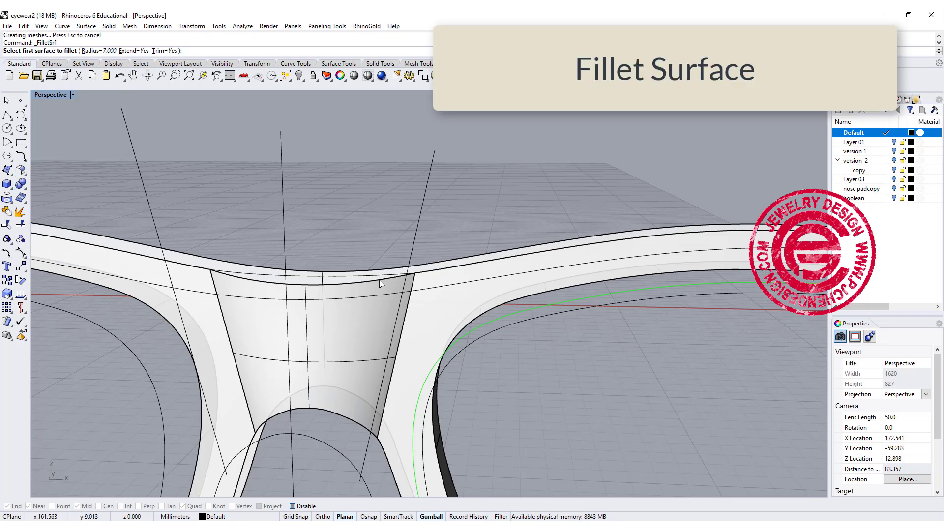
pyautogui.click(406, 318)
pyautogui.click(385, 312)
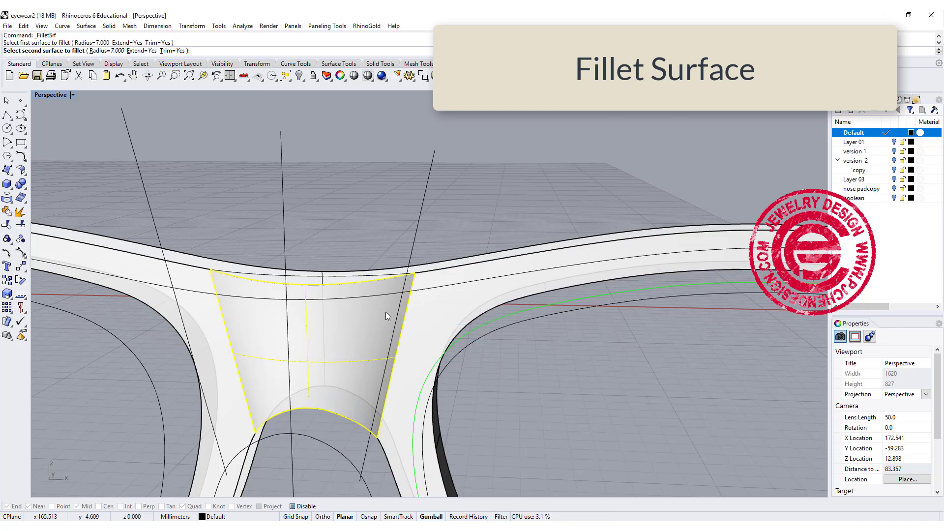
pyautogui.click(410, 327)
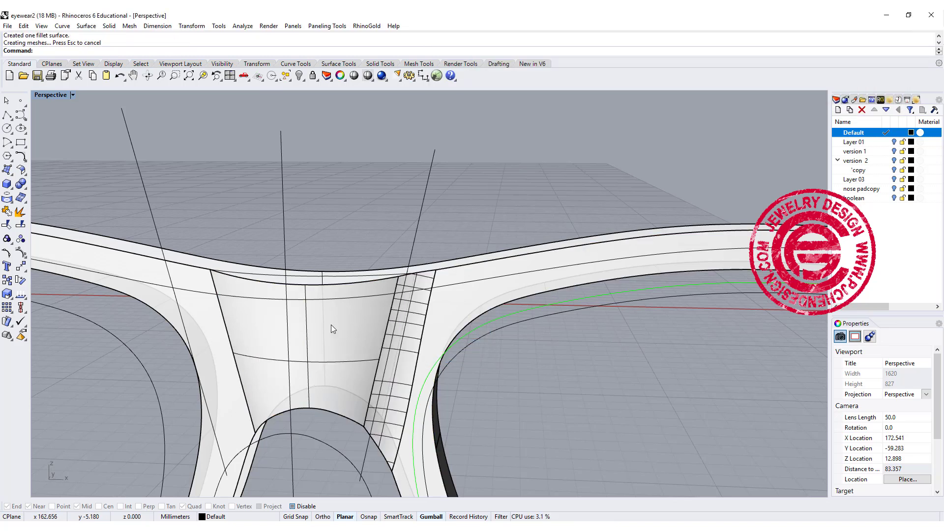
# Repeat the radius 7 surface fillet between the bridge and the frame face along the copy's left side edge.
pyautogui.press('Return')
pyautogui.click(241, 334)
pyautogui.click(220, 335)
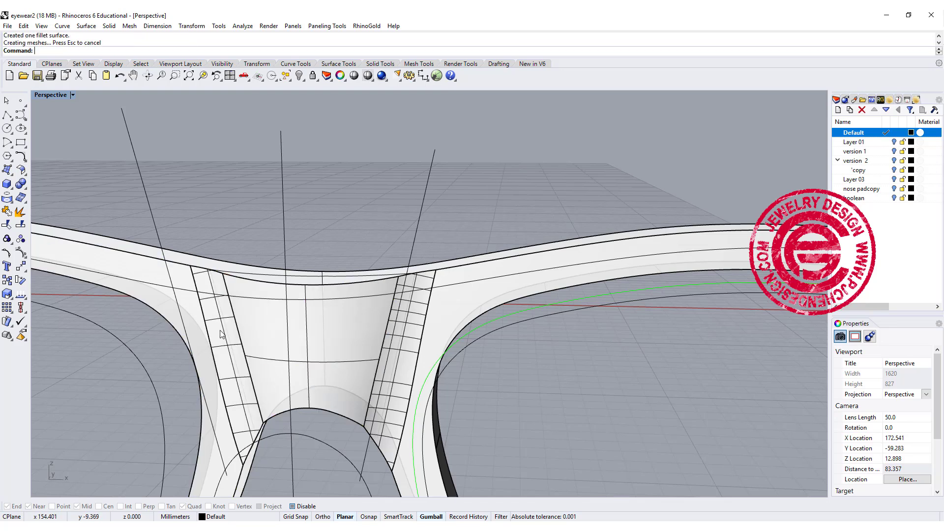
# On the original frame, fillet the untrimmed red bridge surface with the frame face along its right side, radius 7.
pyautogui.scroll(-6, 347, 303)
pyautogui.keyDown('shift'); pyautogui.moveTo(312, 323); pyautogui.dragTo(519, 277, button='right'); pyautogui.keyUp('shift')
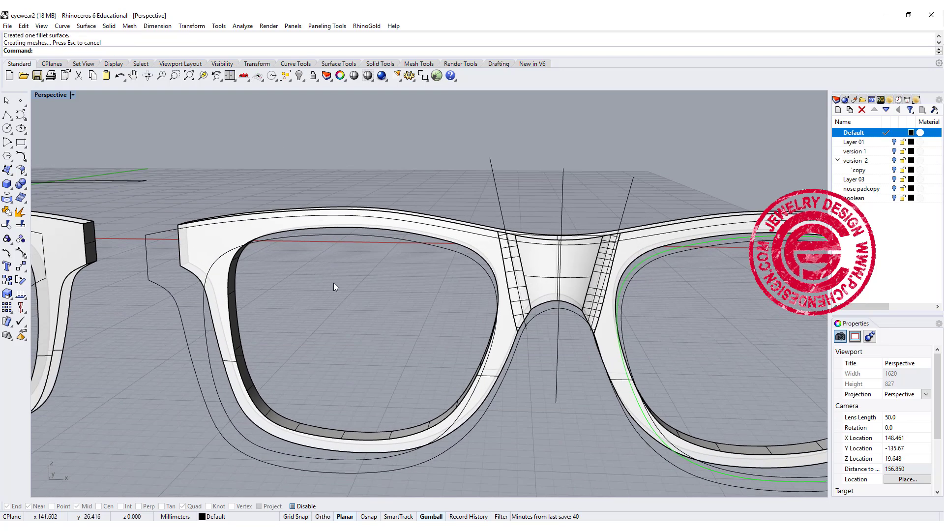
pyautogui.keyDown('shift'); pyautogui.moveTo(200, 282); pyautogui.dragTo(375, 287, button='right'); pyautogui.keyUp('shift')
pyautogui.keyDown('shift'); pyautogui.moveTo(293, 284); pyautogui.dragTo(366, 302, button='right'); pyautogui.keyUp('shift')
pyautogui.press('Return')
pyautogui.scroll(5, 343, 303)
pyautogui.click(308, 287)
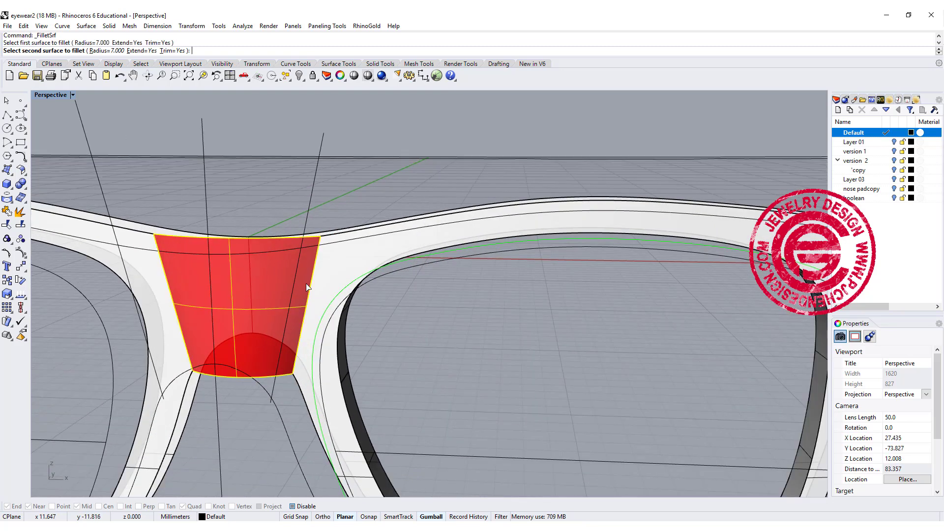
pyautogui.click(317, 286)
# Fillet the left side of the original's red bridge surface with the frame face, radius 7.
pyautogui.press('Return')
pyautogui.click(187, 278)
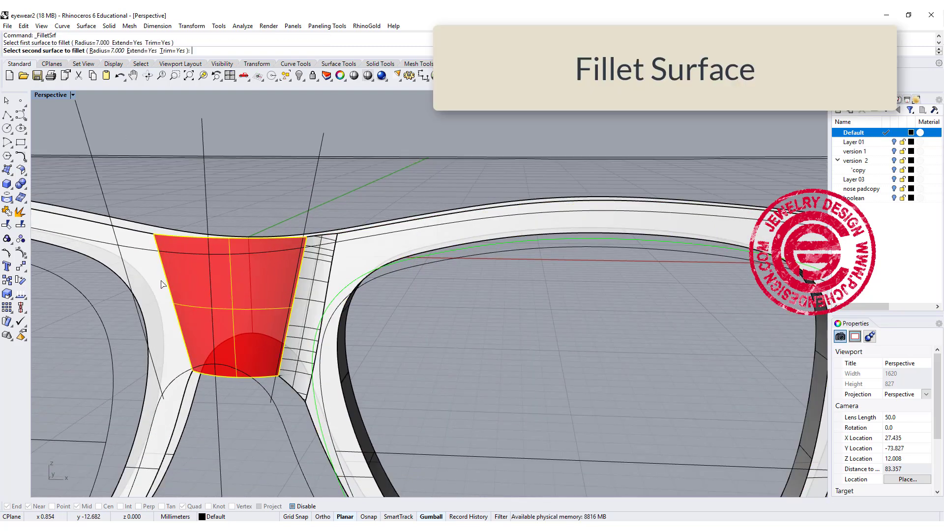
pyautogui.click(162, 284)
# Select the original's bridge, fillet surfaces and frame together and join them.
pyautogui.scroll(-2, 256, 284)
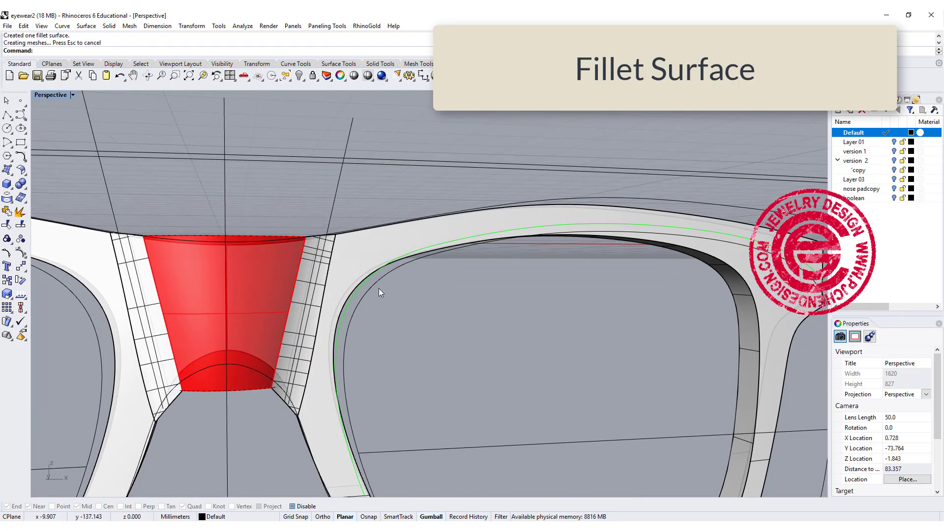
pyautogui.scroll(-5, 379, 288)
pyautogui.moveTo(410, 323); pyautogui.dragTo(179, 273)
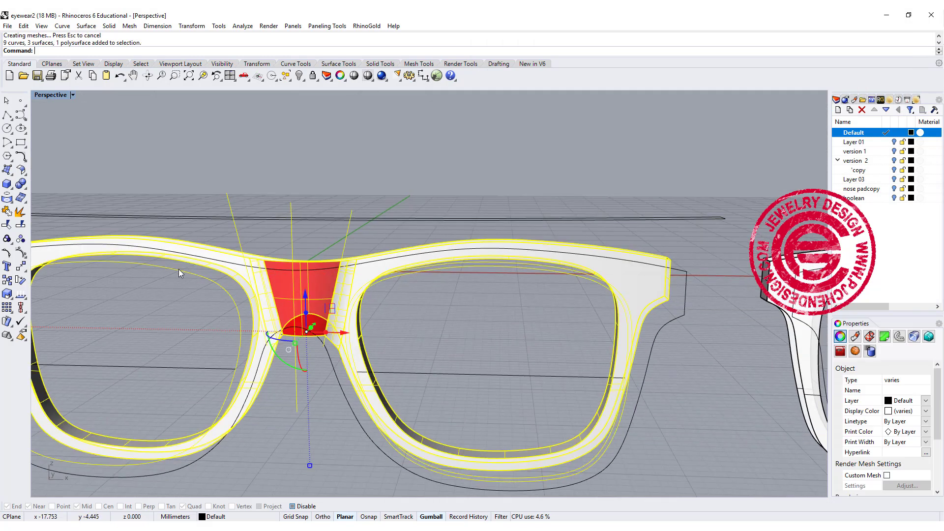
pyautogui.click(8, 211)
pyautogui.moveTo(117, 232); pyautogui.dragTo(367, 269, button='right')
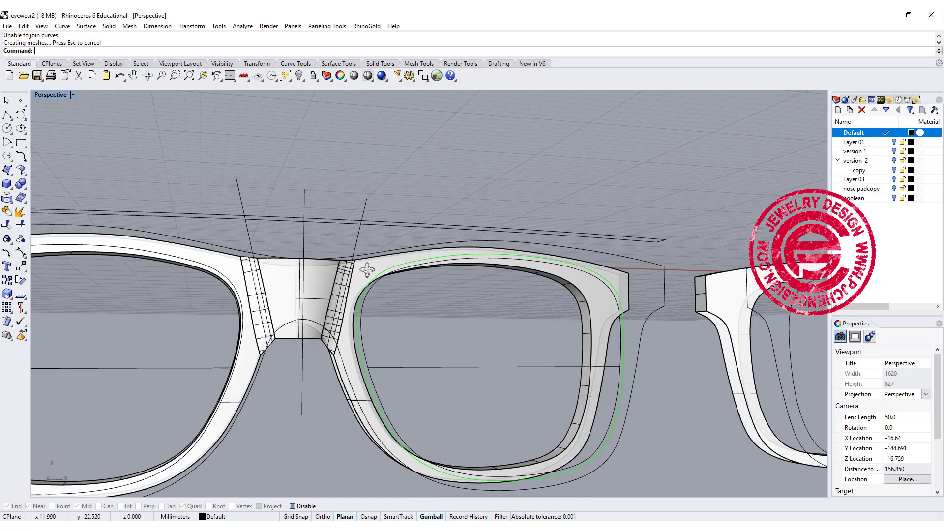
pyautogui.doubleClick(49, 97)
pyautogui.scroll(-4, 198, 394)
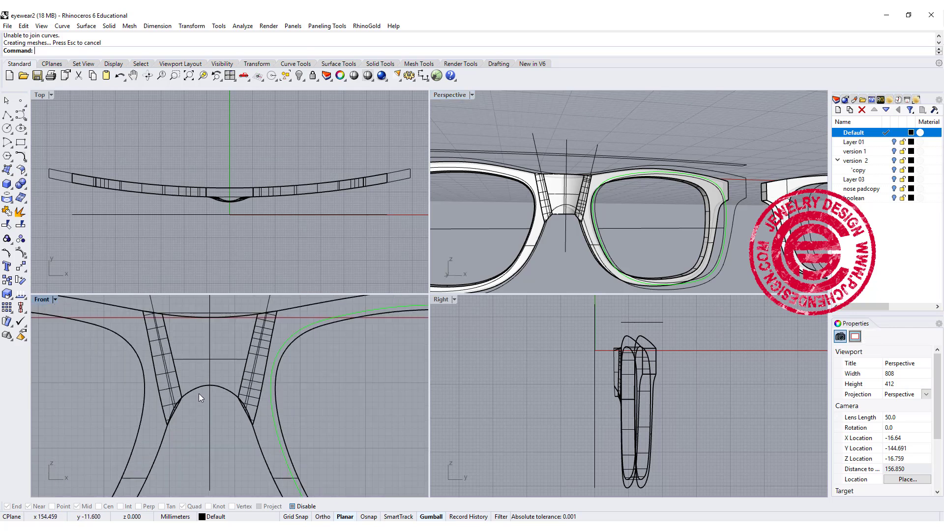
# Trim the original's joined frame with the closed frame outline curve, removing the excess below the bridge arch and above its upper edge.
pyautogui.scroll(6, 143, 374)
pyautogui.moveTo(138, 374); pyautogui.dragTo(205, 419, button='right')
pyautogui.click(214, 410)
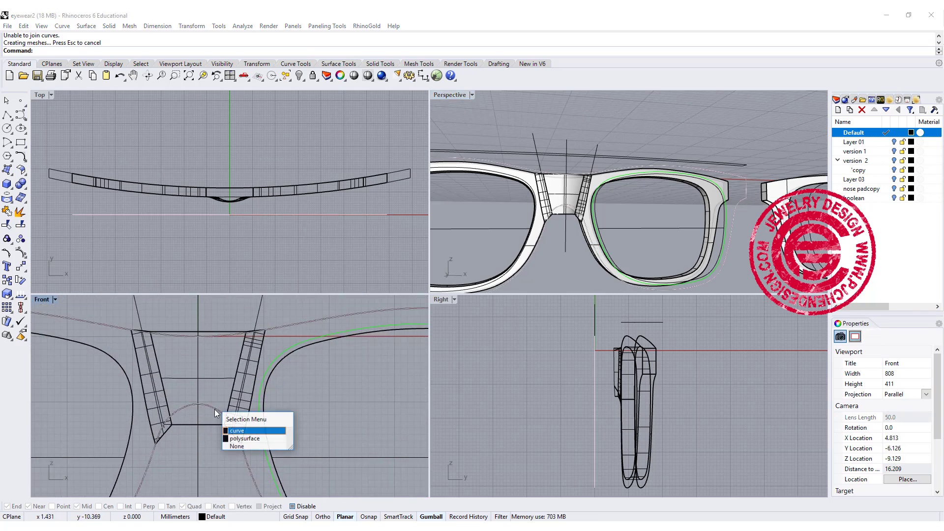
pyautogui.click(246, 430)
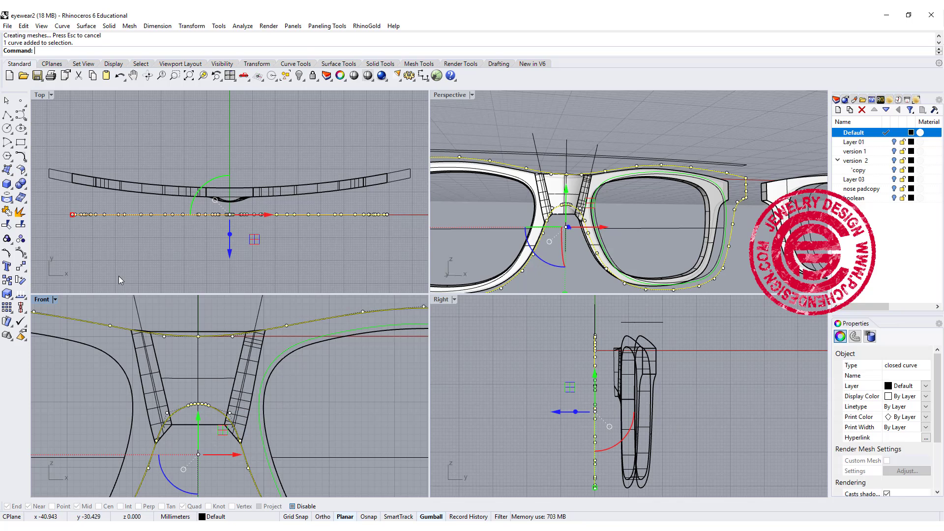
pyautogui.click(7, 224)
pyautogui.click(209, 418)
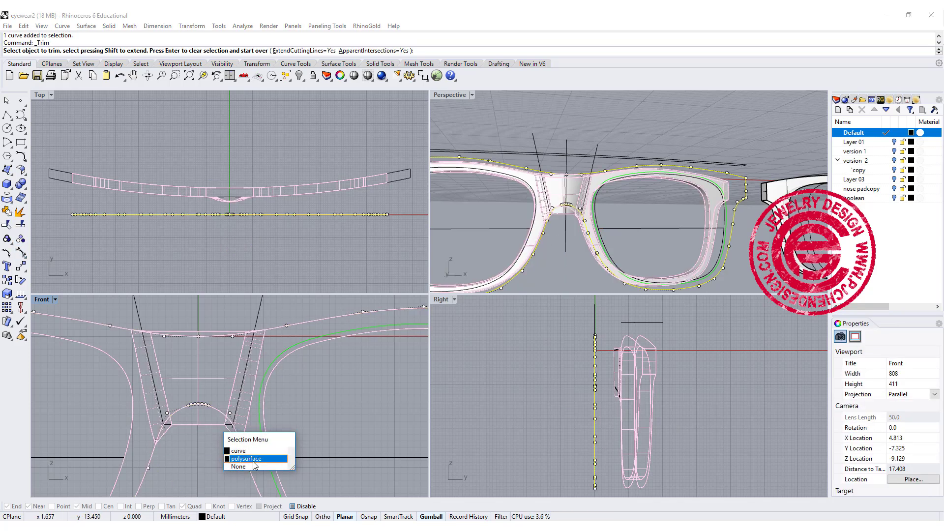
pyautogui.click(246, 458)
pyautogui.click(209, 337)
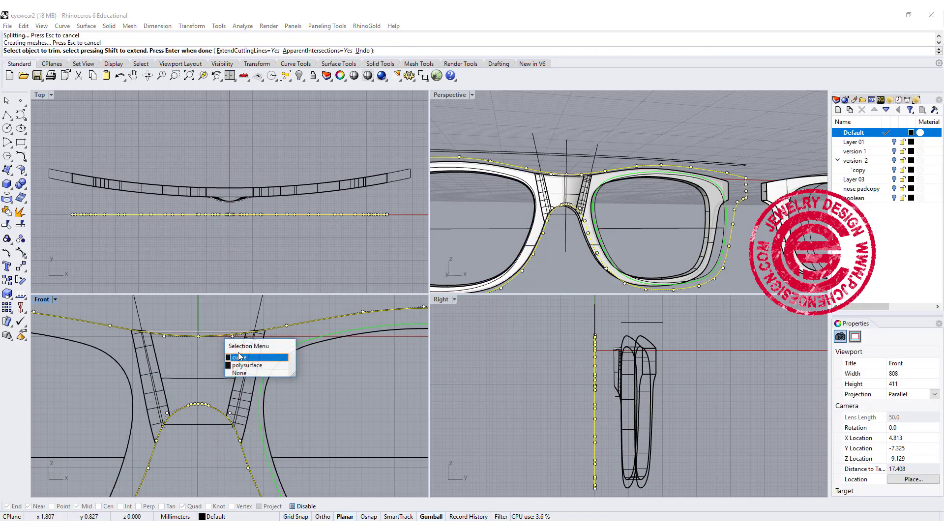
pyautogui.click(241, 367)
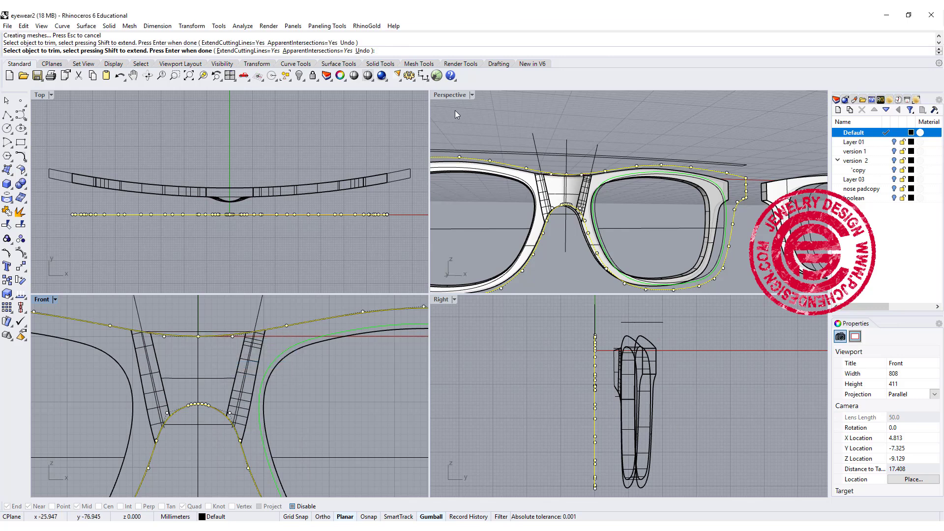
# Inspect the original frame's trimmed bridge and side fillets up close from below and from above.
pyautogui.doubleClick(454, 95)
pyautogui.scroll(-5, 503, 178)
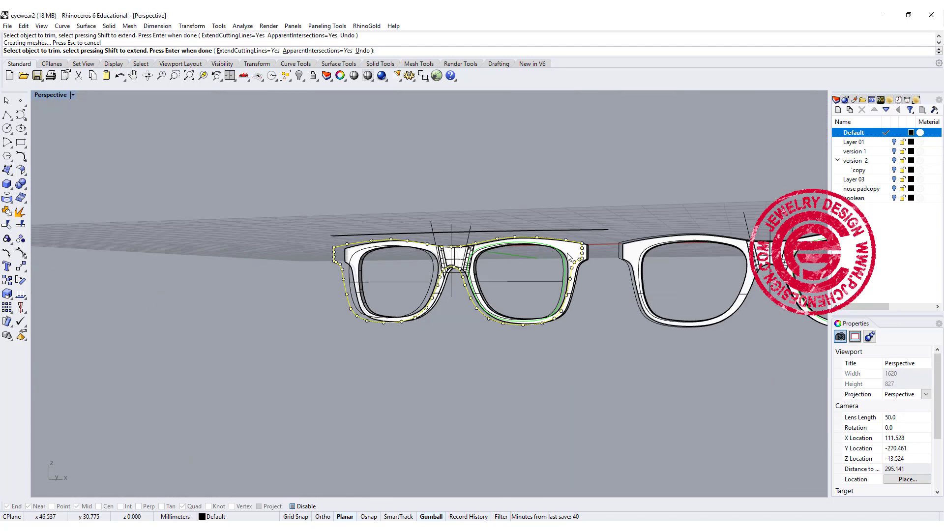
pyautogui.moveTo(433, 288); pyautogui.dragTo(421, 337, button='right')
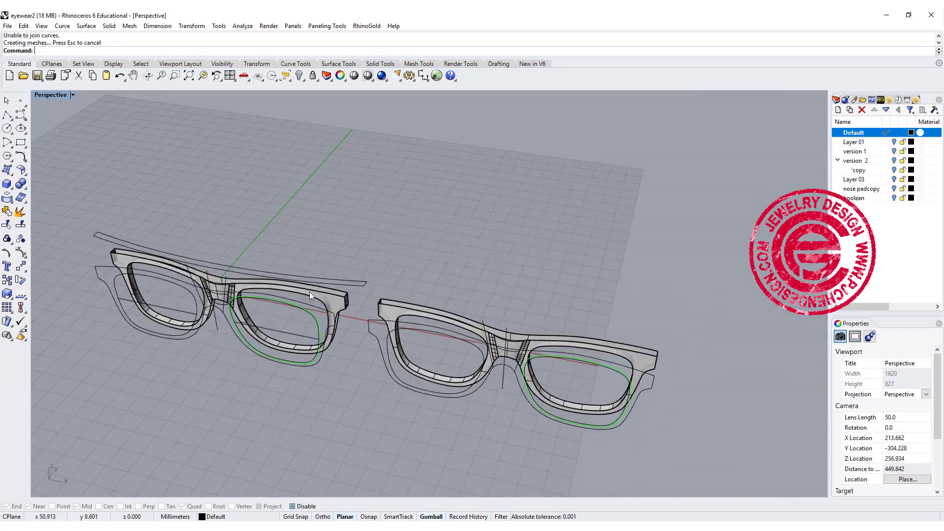
pyautogui.scroll(5, 340, 293)
pyautogui.moveTo(346, 342); pyautogui.dragTo(370, 296, button='right')
pyautogui.keyDown('shift'); pyautogui.moveTo(217, 314); pyautogui.dragTo(374, 294, button='right'); pyautogui.keyUp('shift')
pyautogui.scroll(10, 303, 295)
pyautogui.scroll(2, 303, 295)
pyautogui.moveTo(303, 296); pyautogui.dragTo(360, 279, button='right')
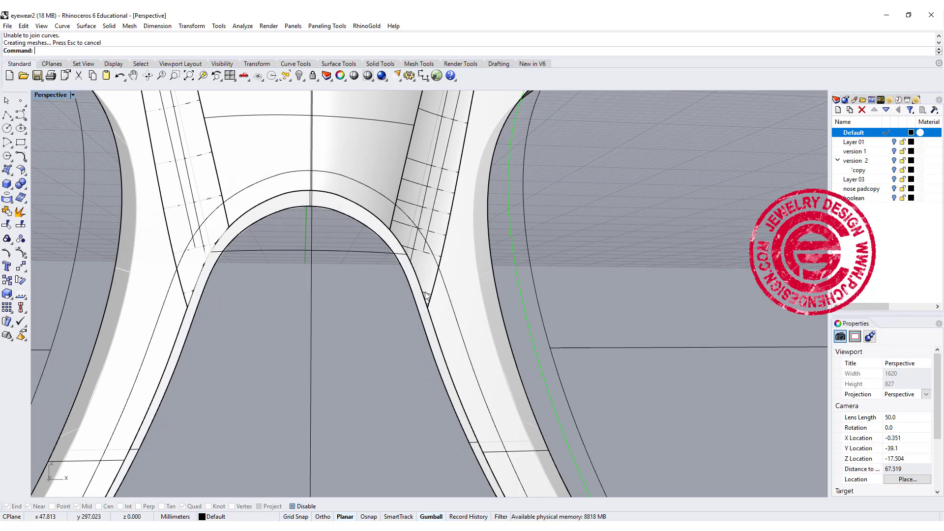
pyautogui.scroll(-4, 396, 178)
pyautogui.moveTo(390, 176); pyautogui.dragTo(385, 151, button='right')
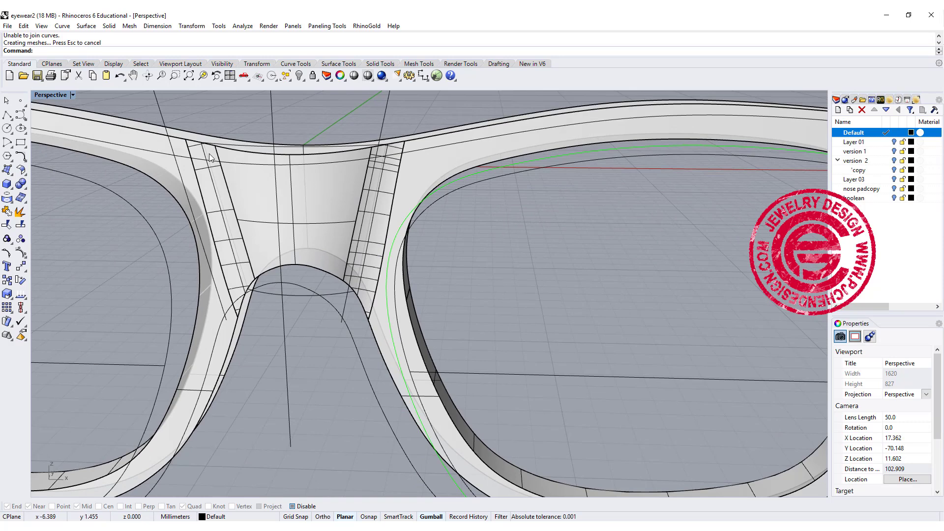
# Inspect the copied frame's bridge and fillets where they meet the arch and the upper edge, for comparison.
pyautogui.scroll(-10, 537, 269)
pyautogui.keyDown('shift'); pyautogui.moveTo(633, 271); pyautogui.dragTo(131, 269, button='right'); pyautogui.keyUp('shift')
pyautogui.moveTo(445, 269); pyautogui.dragTo(408, 276, button='right')
pyautogui.scroll(10, 409, 277)
pyautogui.moveTo(341, 260)
pyautogui.mouseDown(button='right')
pyautogui.moveTo(352, 227)
pyautogui.moveTo(377, 231)
pyautogui.mouseUp(button='right')
pyautogui.scroll(4, 355, 223)
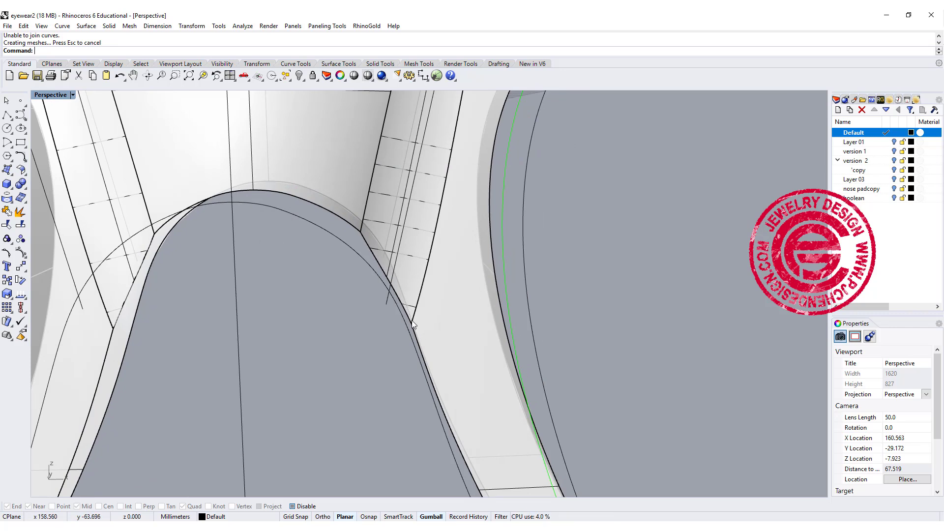
pyautogui.moveTo(424, 277); pyautogui.dragTo(431, 252, button='right')
pyautogui.scroll(-2, 416, 215)
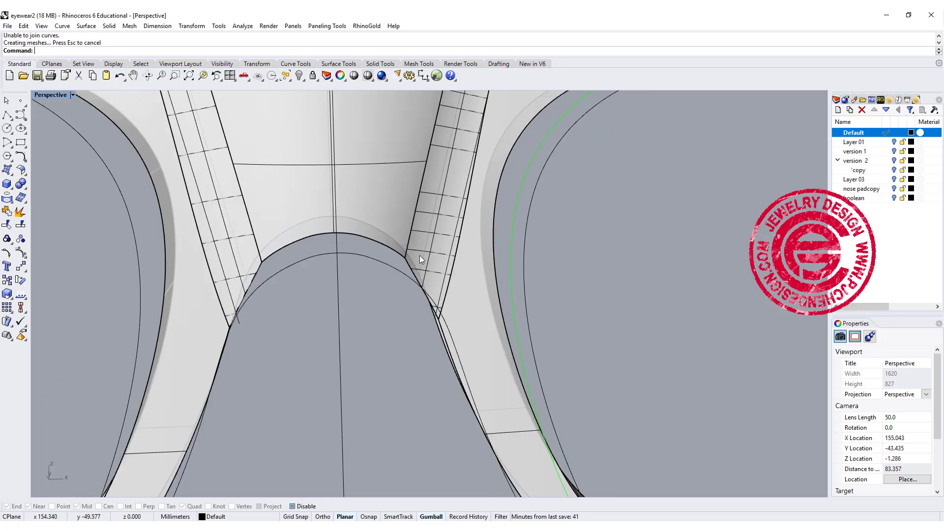
pyautogui.moveTo(460, 181); pyautogui.dragTo(464, 201, button='right')
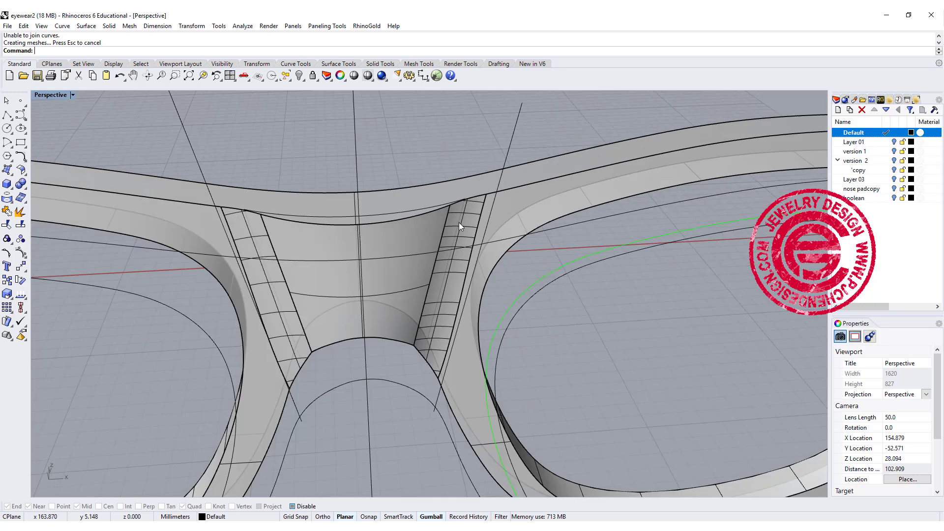
# Duplicate the original frame's upper edges with DupEdge, picking the front face segments across the fillets and bridge and the back edge.
pyautogui.scroll(-6, 458, 223)
pyautogui.keyDown('shift'); pyautogui.moveTo(270, 264); pyautogui.dragTo(738, 246, button='right'); pyautogui.keyUp('shift')
pyautogui.moveTo(364, 231); pyautogui.dragTo(265, 264, button='right')
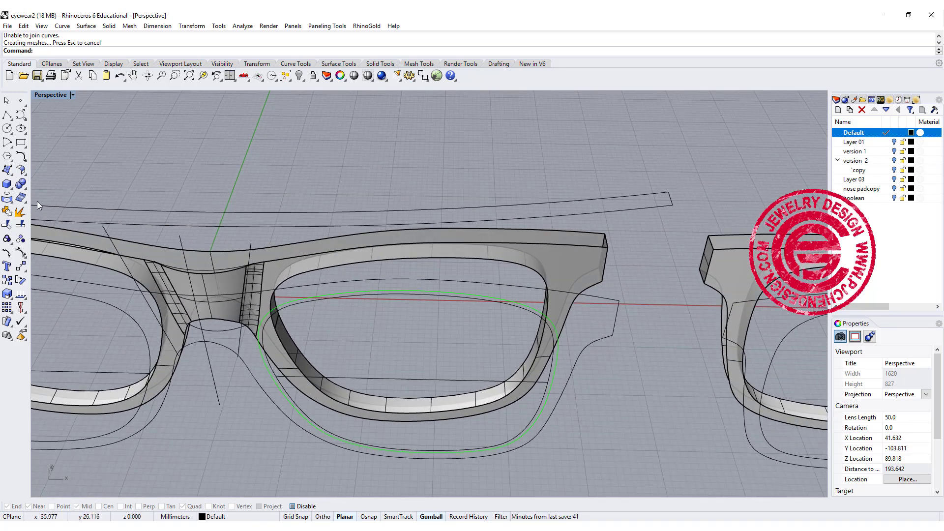
pyautogui.write('DupEdge')
pyautogui.press('Return')
pyautogui.click(301, 256)
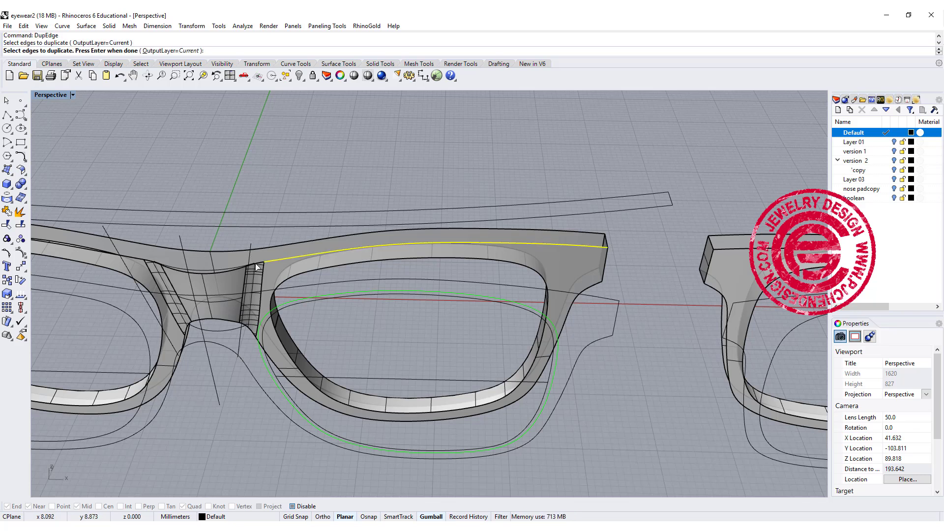
pyautogui.click(255, 264)
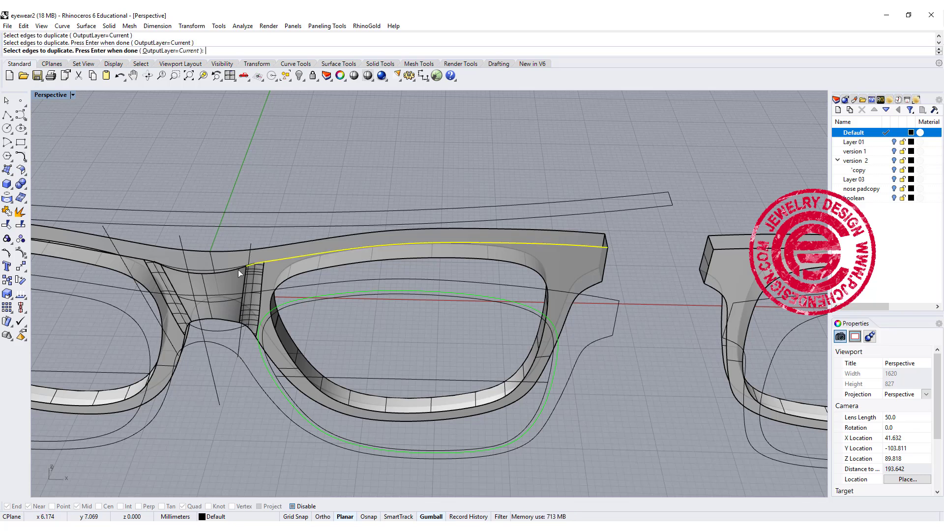
pyautogui.click(236, 269)
pyautogui.click(153, 262)
pyautogui.click(135, 258)
pyautogui.click(284, 245)
# Add the original's front and back lower outline edges to the duplication and join all the resulting curves.
pyautogui.click(265, 351)
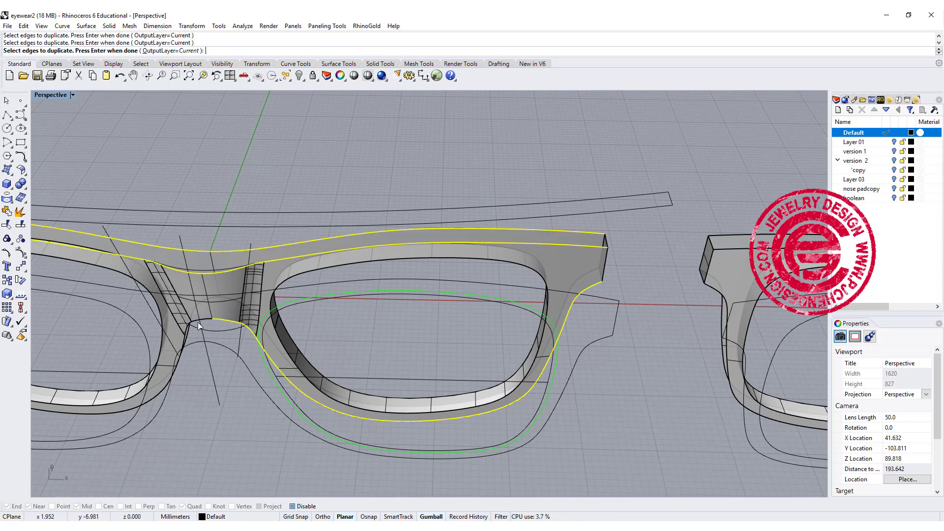
pyautogui.click(183, 346)
pyautogui.click(290, 344)
pyautogui.click(212, 295)
pyautogui.press('Return')
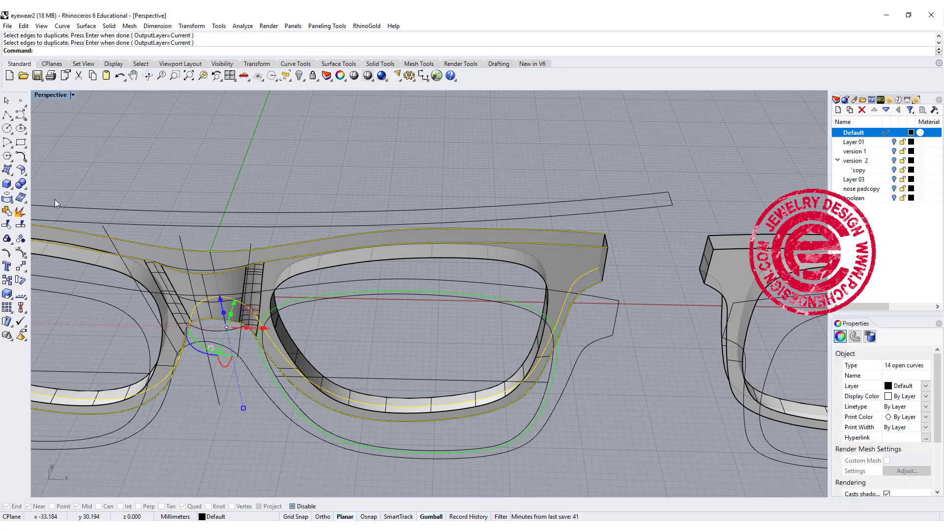
pyautogui.click(7, 212)
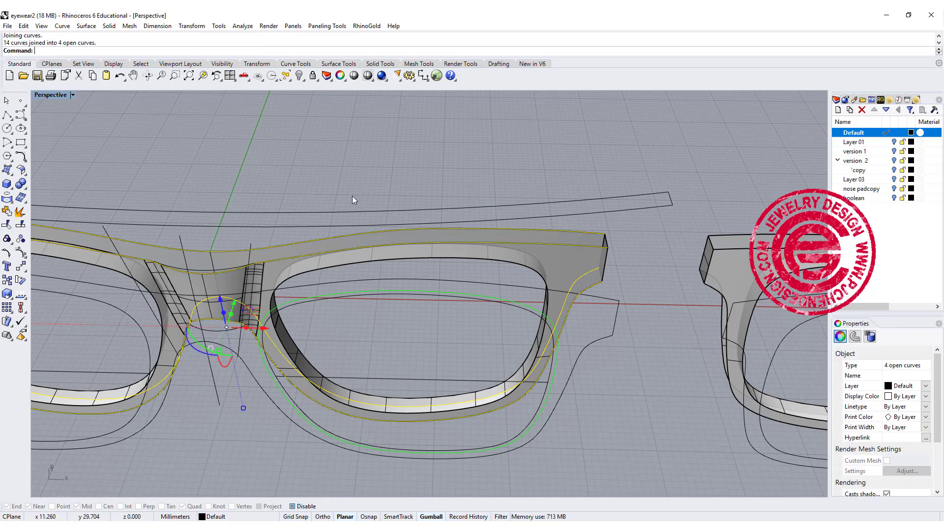
# Repeat DupEdge on the copied frame, picking its front upper edge segments across the bridge and its back upper edge.
pyautogui.scroll(-9, 472, 216)
pyautogui.keyDown('shift'); pyautogui.moveTo(598, 284); pyautogui.dragTo(289, 283, button='right'); pyautogui.keyUp('shift')
pyautogui.scroll(9, 354, 258)
pyautogui.rightClick(425, 247)
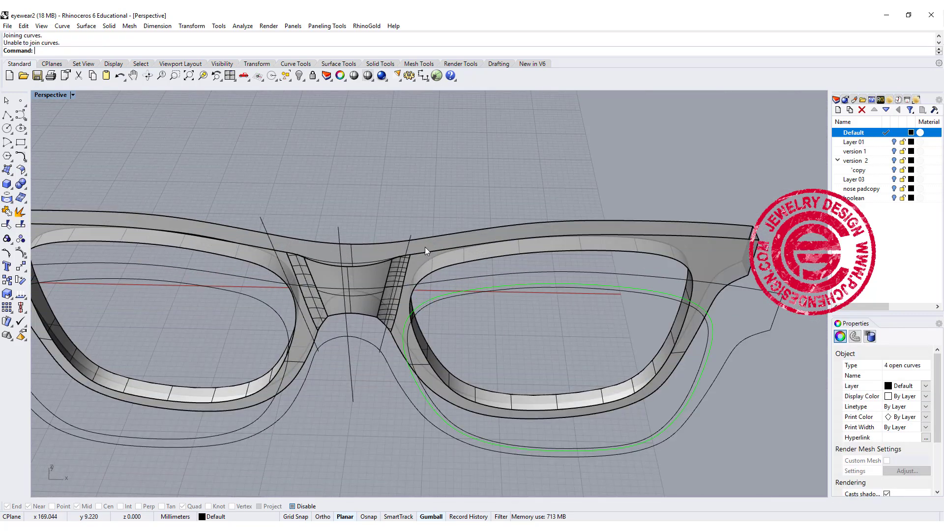
pyautogui.click(426, 253)
pyautogui.click(426, 253)
pyautogui.click(403, 256)
pyautogui.click(382, 261)
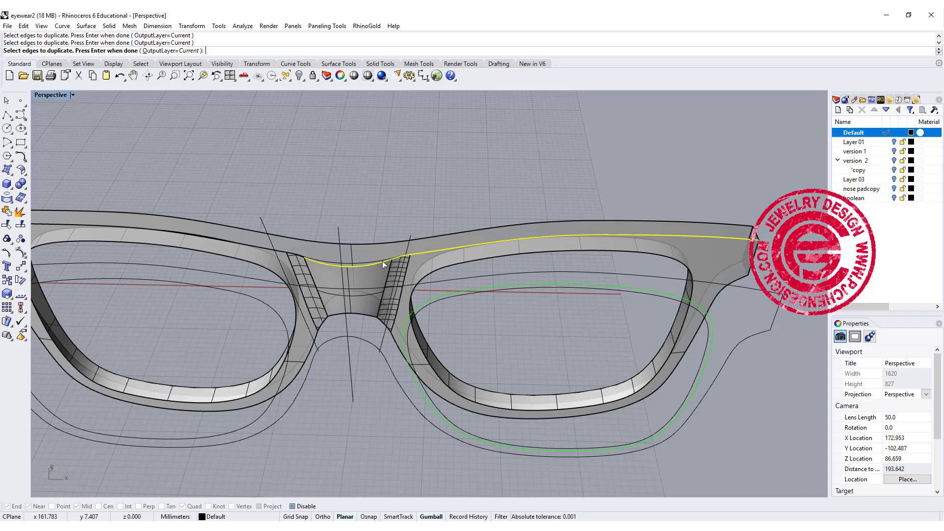
pyautogui.click(298, 255)
pyautogui.click(284, 253)
pyautogui.click(297, 239)
# Include the copy's lower outline edges around the bridge arch in the duplication and join the duplicated curves.
pyautogui.click(399, 346)
pyautogui.click(385, 325)
pyautogui.click(365, 314)
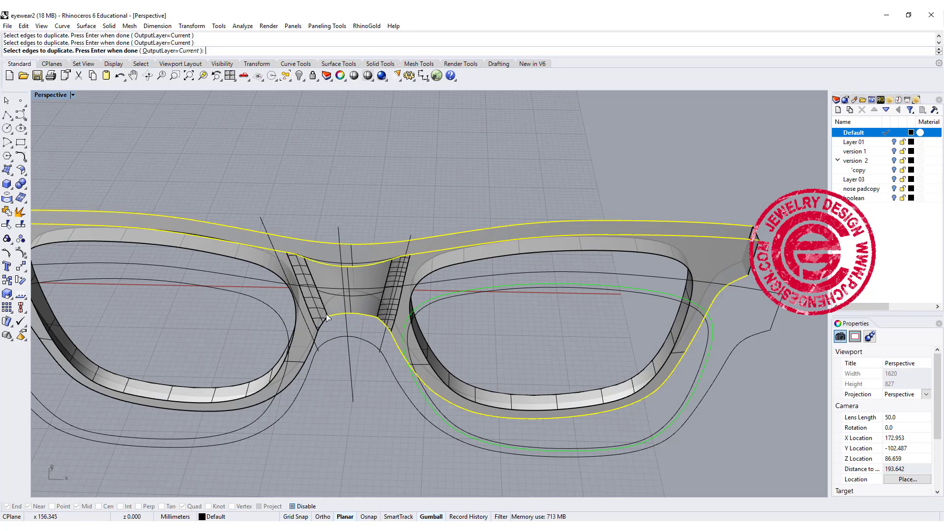
pyautogui.click(326, 319)
pyautogui.press('Return')
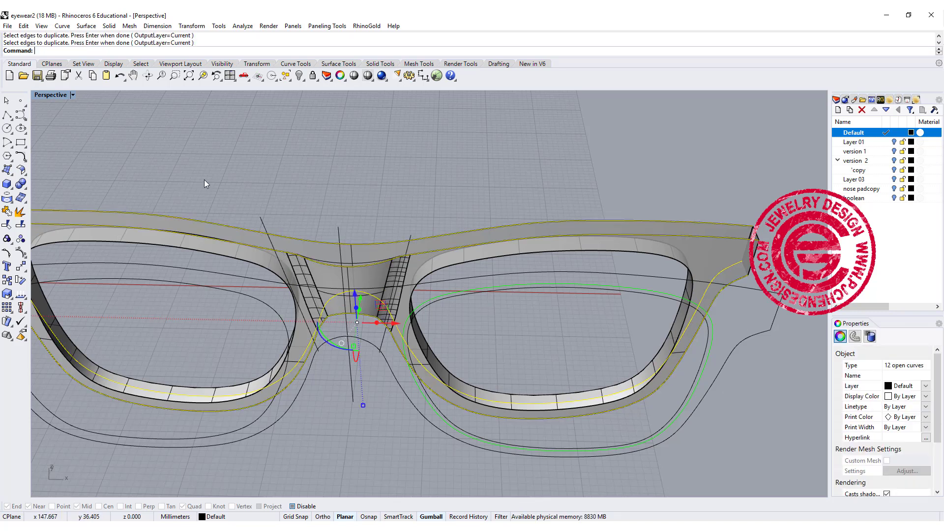
pyautogui.click(7, 211)
pyautogui.click(219, 152)
# Close the original frame's top side with Sweep 2 Rails, using the joined upper curves as rails and the end edges as cross sections.
pyautogui.scroll(-9, 185, 176)
pyautogui.keyDown('shift'); pyautogui.moveTo(128, 209); pyautogui.dragTo(329, 192, button='right'); pyautogui.keyUp('shift')
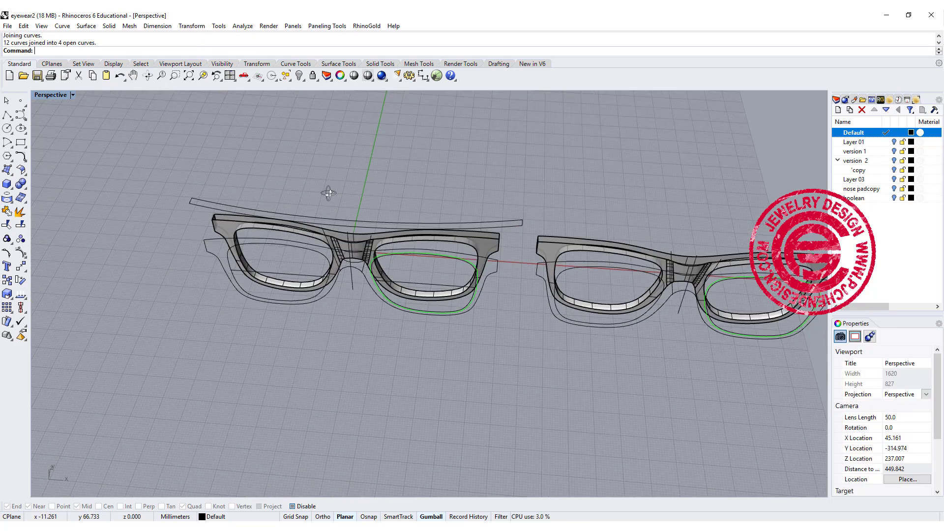
pyautogui.scroll(4, 492, 263)
pyautogui.moveTo(491, 263); pyautogui.dragTo(434, 226, button='right')
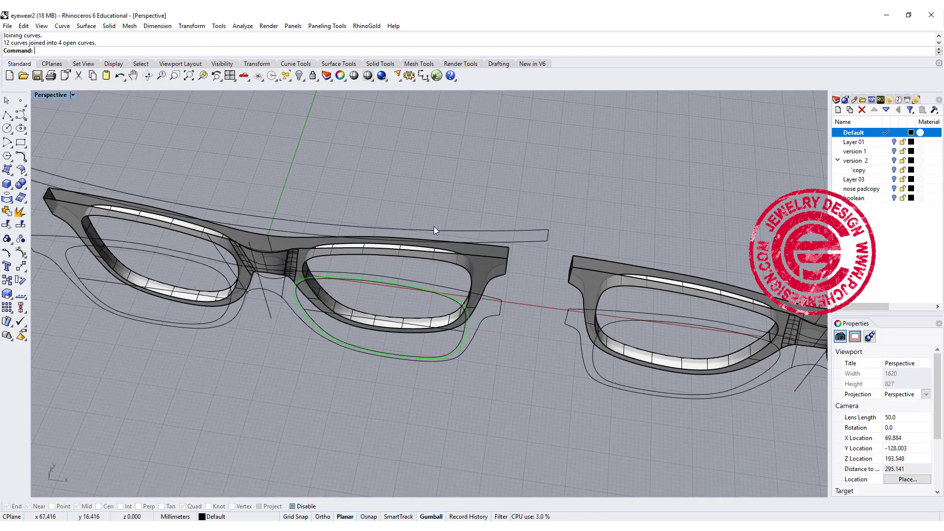
pyautogui.click(86, 26)
pyautogui.click(106, 69)
pyautogui.click(504, 247)
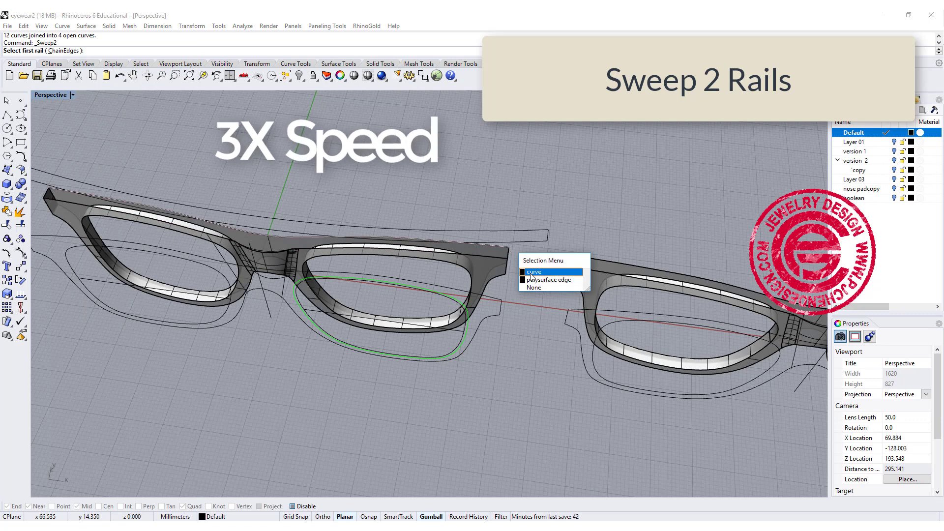
pyautogui.click(531, 272)
pyautogui.click(504, 259)
pyautogui.click(531, 285)
pyautogui.click(509, 252)
pyautogui.click(535, 277)
pyautogui.click(46, 192)
pyautogui.click(67, 197)
pyautogui.press('Return')
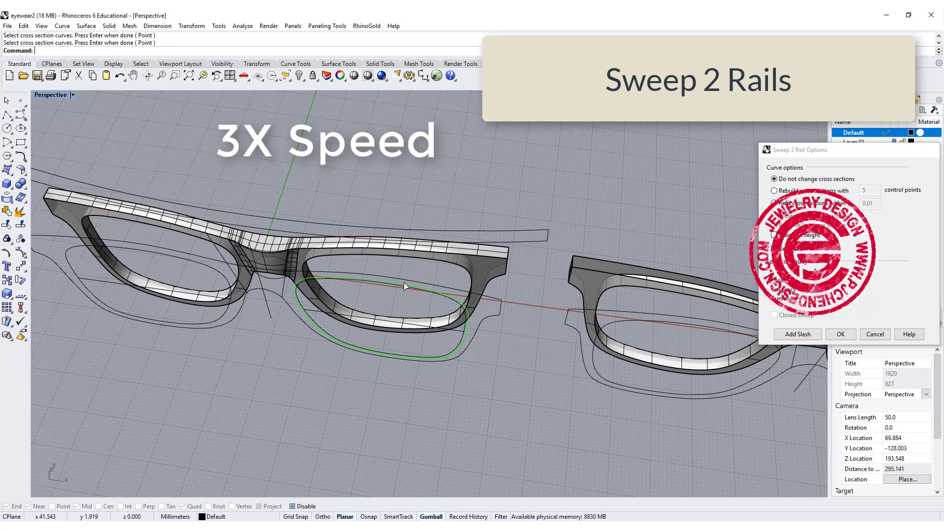
pyautogui.press('Return')
# Sweep the original frame's underside between its front and back lower curves, with the end edge as cross section.
pyautogui.press('Return')
pyautogui.click(500, 266)
pyautogui.click(526, 292)
pyautogui.click(500, 276)
pyautogui.click(527, 301)
pyautogui.scroll(8, 489, 289)
pyautogui.click(524, 242)
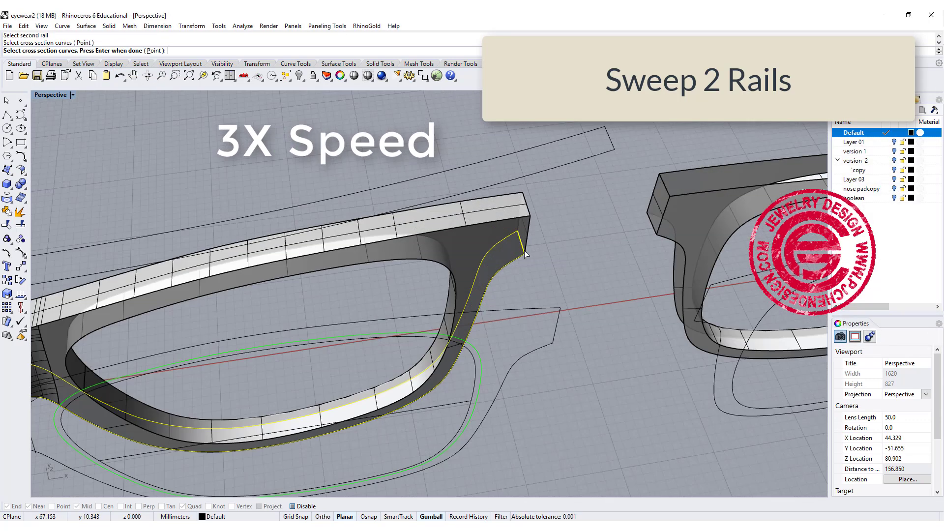
pyautogui.scroll(-8, 478, 297)
pyautogui.press('Return')
pyautogui.press('Return')
# Close the copied frame's top side with a two-rail sweep along its upper curves, using the end edge as cross section.
pyautogui.scroll(-7, 491, 285)
pyautogui.scroll(12, 521, 260)
pyautogui.press('Return')
pyautogui.click(546, 232)
pyautogui.click(573, 256)
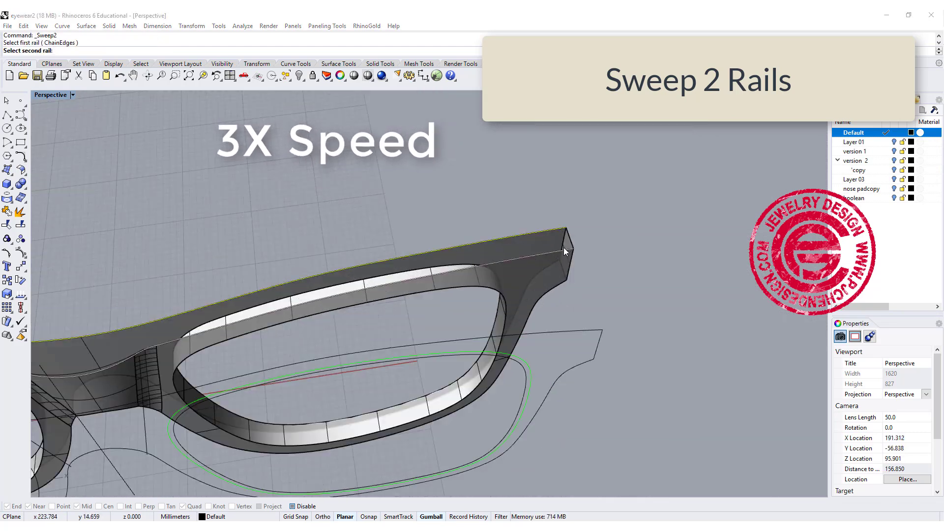
pyautogui.click(562, 250)
pyautogui.click(590, 275)
pyautogui.click(569, 239)
pyautogui.press('Return')
pyautogui.press('Return')
pyautogui.moveTo(588, 364); pyautogui.dragTo(444, 278, button='right')
pyautogui.click(392, 208)
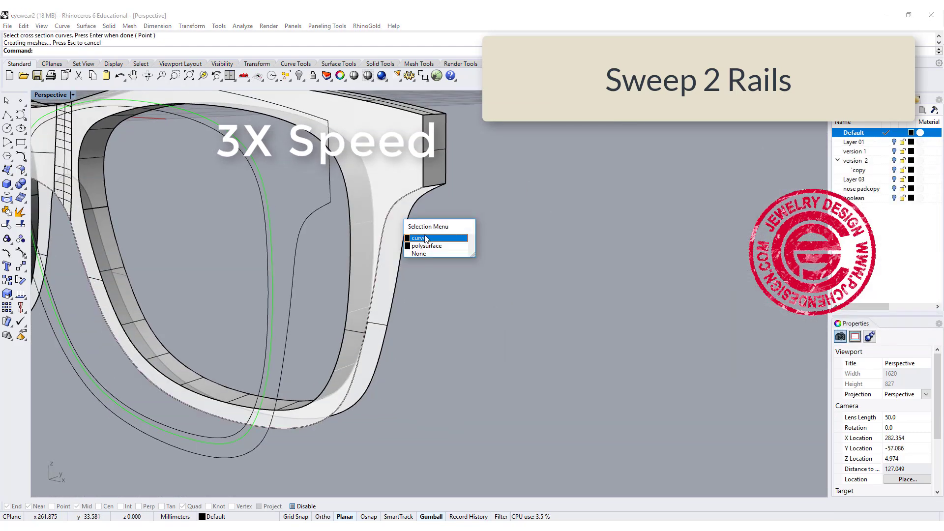
pyautogui.click(425, 238)
pyautogui.click(411, 214)
pyautogui.click(439, 244)
pyautogui.click(404, 219)
pyautogui.click(441, 211)
# Sweep the copied frame's underside between its two lower curves, with the temple end edge as cross section.
pyautogui.press('Return')
pyautogui.click(411, 191)
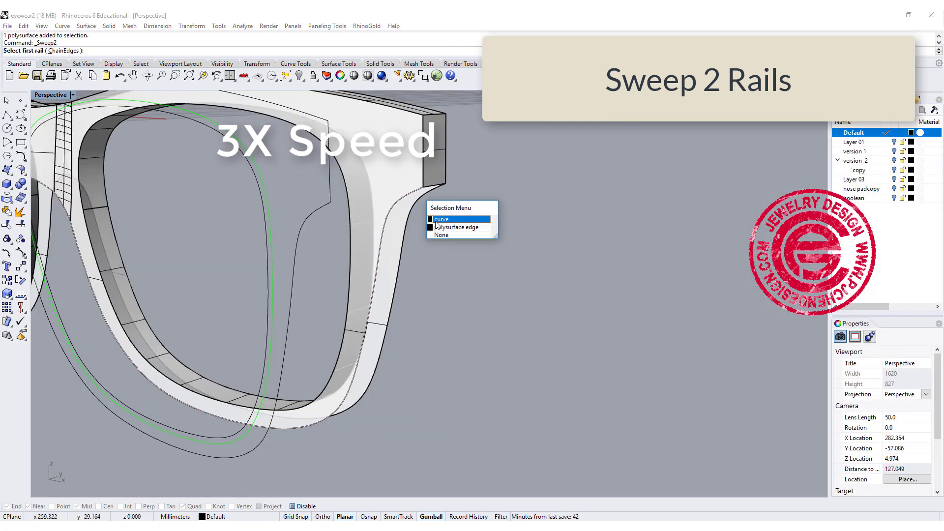
pyautogui.click(441, 220)
pyautogui.click(419, 199)
pyautogui.click(451, 228)
pyautogui.click(434, 185)
pyautogui.press('Return')
pyautogui.press('Return')
# Select all the surfaces and curves of both frames and join them.
pyautogui.moveTo(319, 253); pyautogui.dragTo(458, 265, button='right')
pyautogui.scroll(-5, 459, 266)
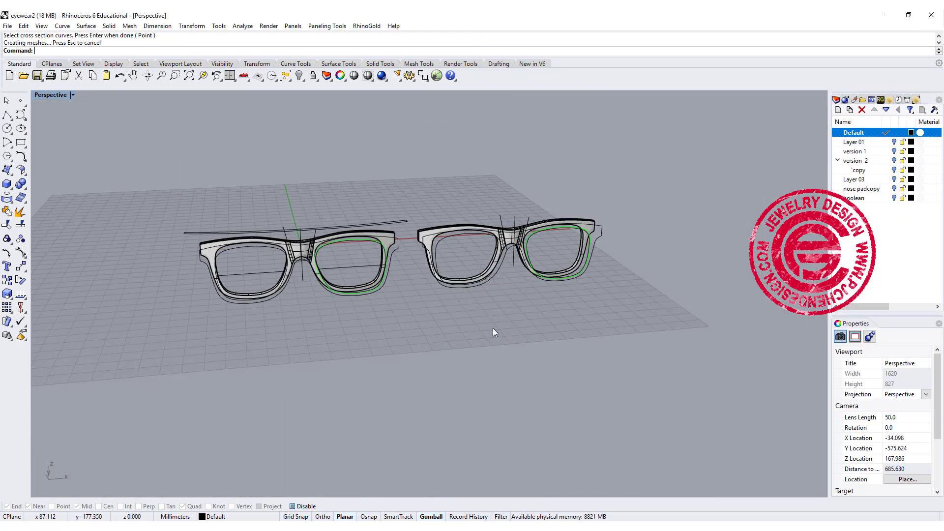
pyautogui.moveTo(493, 329); pyautogui.dragTo(580, 327, button='right')
pyautogui.moveTo(586, 331); pyautogui.dragTo(157, 189)
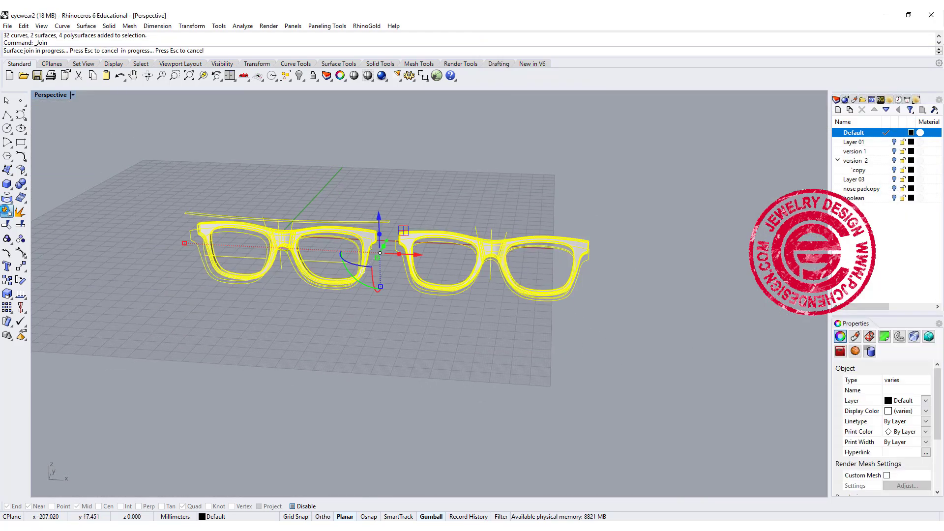
pyautogui.click(158, 143)
# Select each joined frame in turn to check in its properties whether it is a closed solid.
pyautogui.click(348, 232)
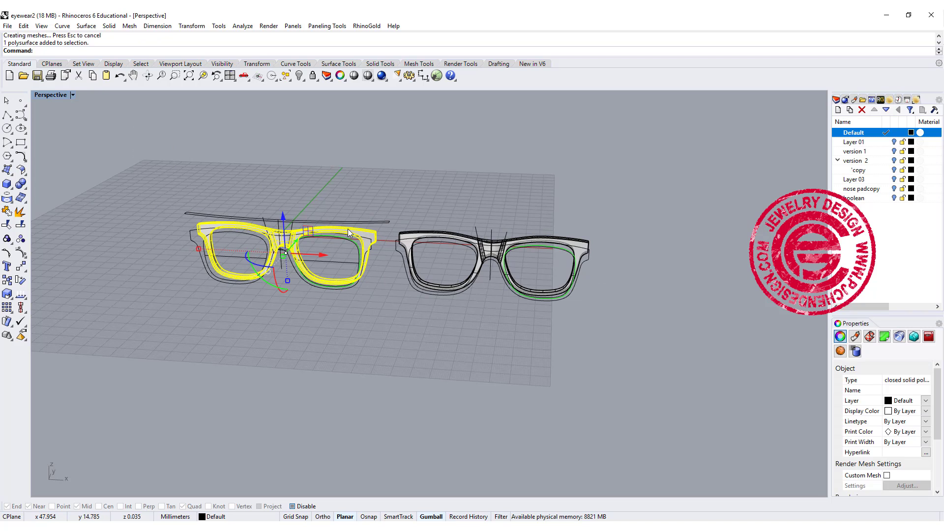
pyautogui.click(445, 295)
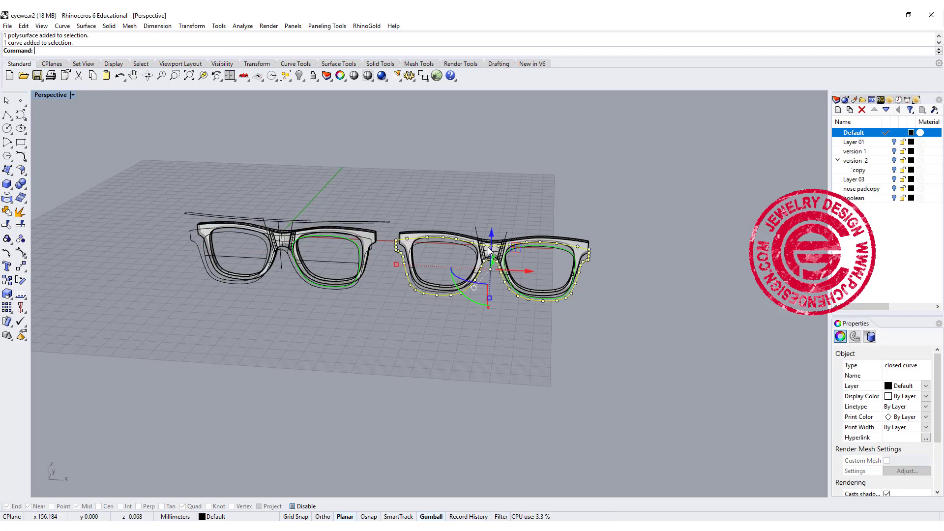
pyautogui.click(491, 233)
pyautogui.click(585, 245)
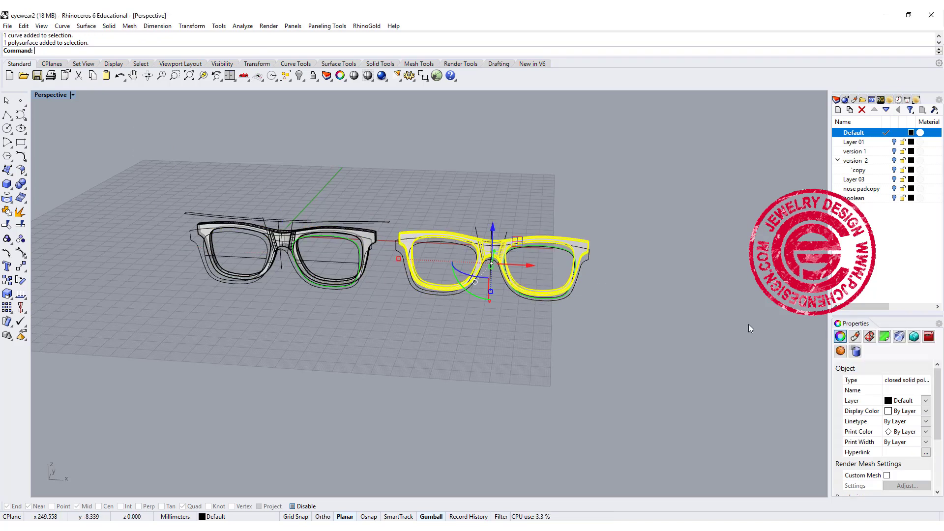
# Fillet the copied frame's upper front edge across both rims and the bridge segments with a 1 mm radius.
pyautogui.click(381, 252)
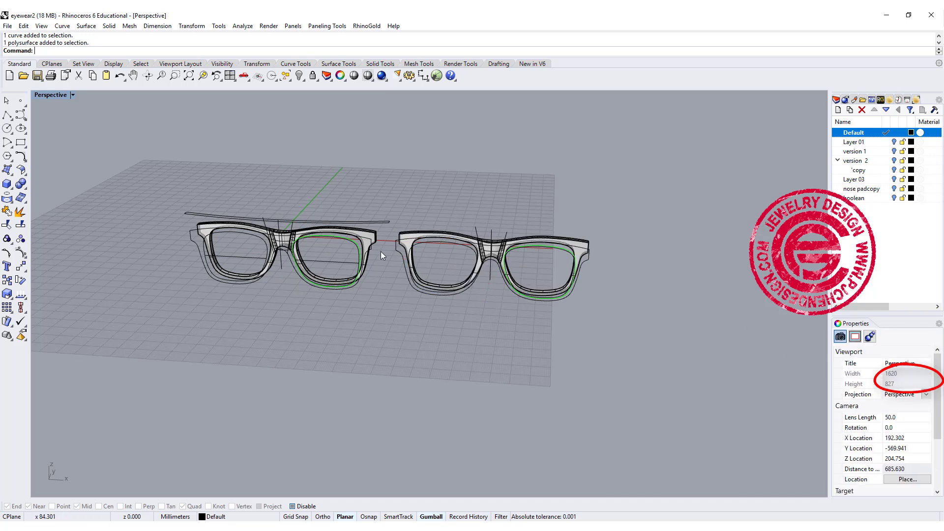
pyautogui.scroll(5, 344, 250)
pyautogui.scroll(2, 332, 252)
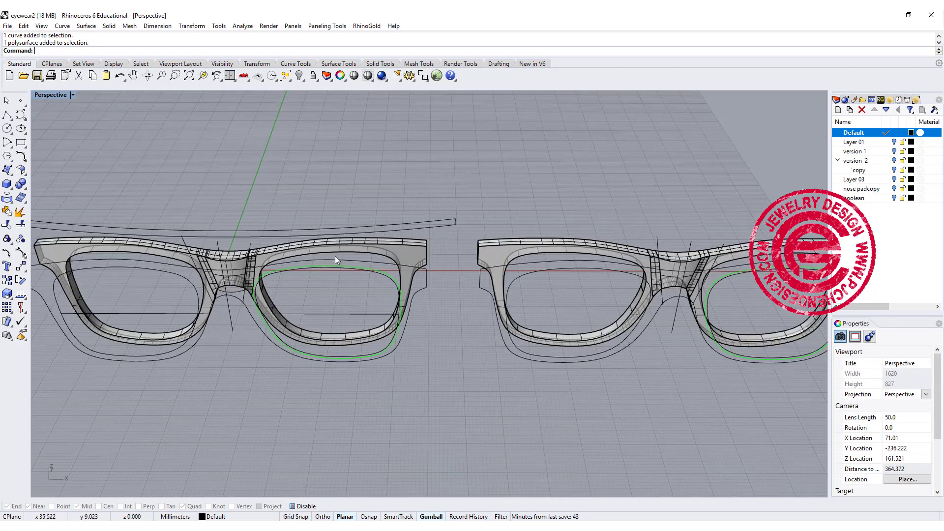
pyautogui.moveTo(335, 257); pyautogui.dragTo(315, 256, button='right')
pyautogui.moveTo(665, 292); pyautogui.dragTo(623, 318, button='right')
pyautogui.click(11, 187)
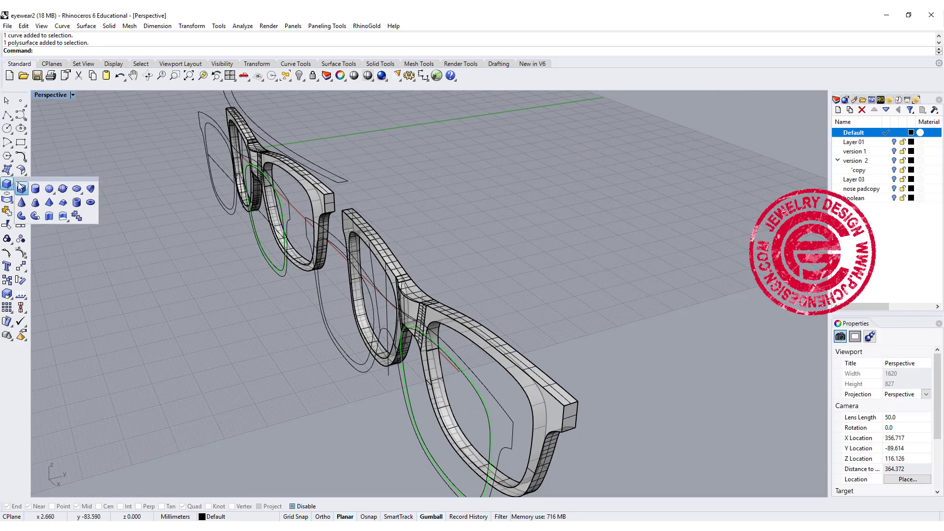
pyautogui.click(21, 184)
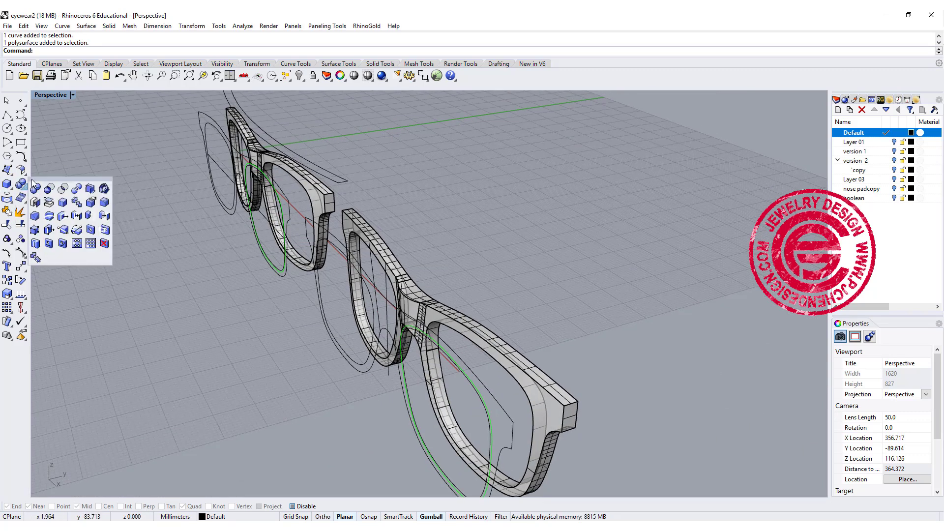
pyautogui.click(106, 216)
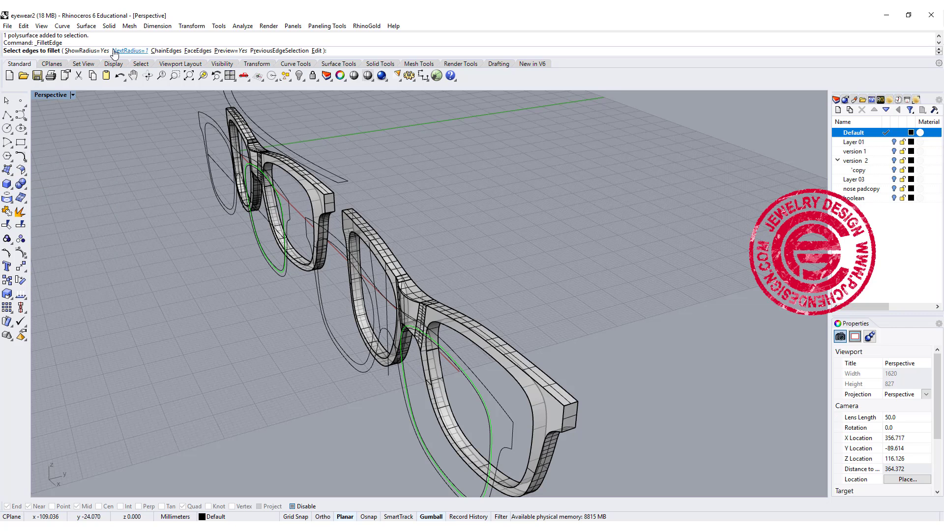
pyautogui.scroll(2, 551, 406)
pyautogui.click(556, 395)
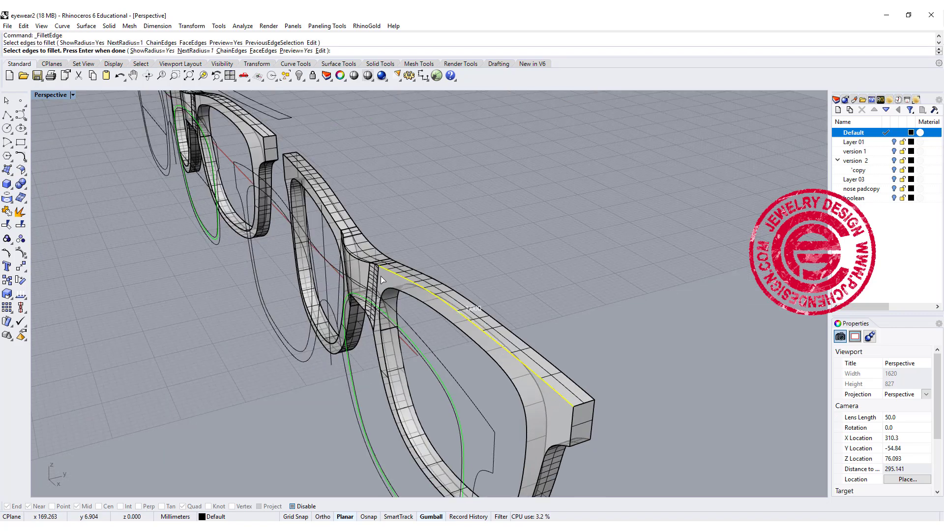
pyautogui.scroll(3, 382, 280)
pyautogui.click(368, 247)
pyautogui.click(340, 241)
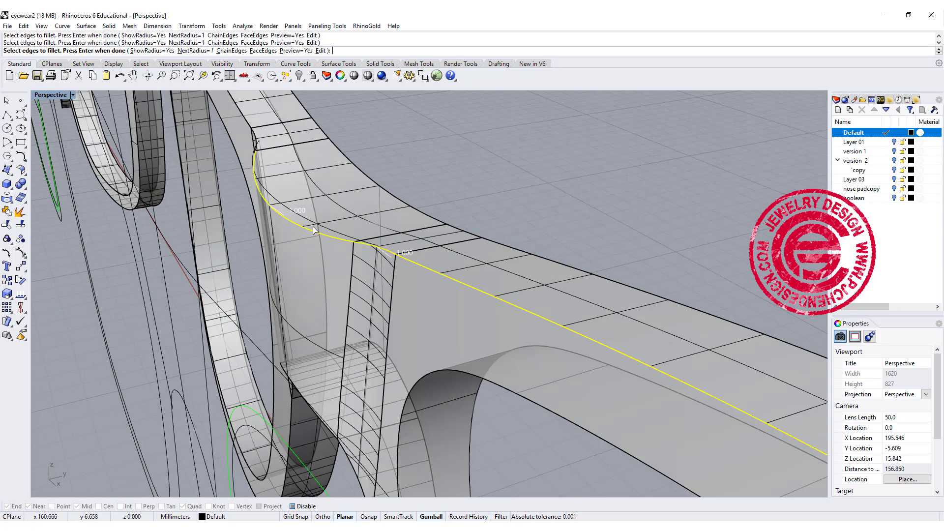
pyautogui.scroll(-4, 307, 217)
pyautogui.keyDown('shift'); pyautogui.moveTo(281, 155); pyautogui.dragTo(392, 299, button='right'); pyautogui.keyUp('shift')
pyautogui.scroll(4, 393, 301)
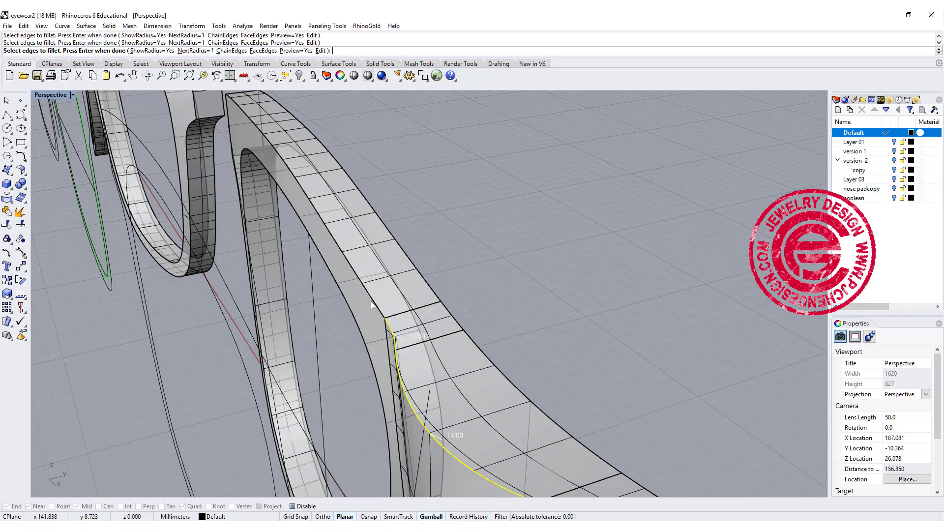
pyautogui.click(373, 301)
pyautogui.scroll(-10, 433, 275)
pyautogui.press('Return')
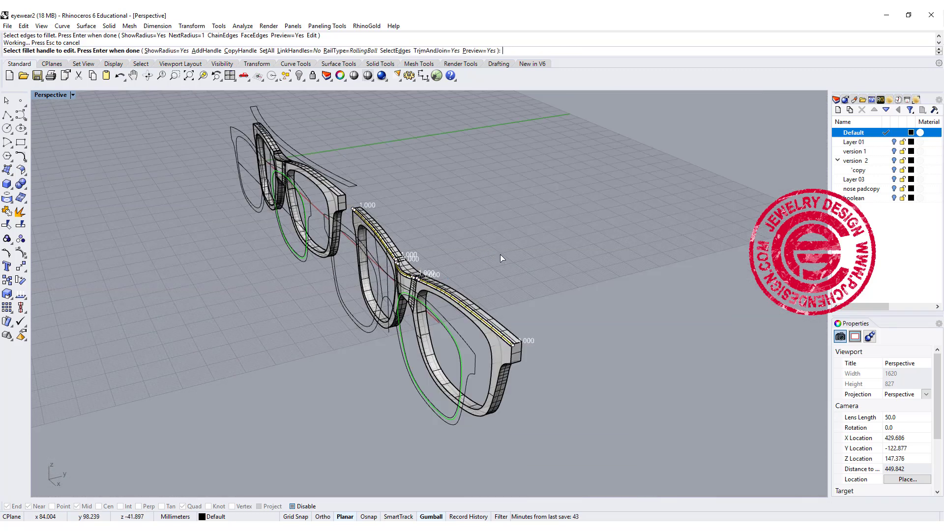
pyautogui.press('Return')
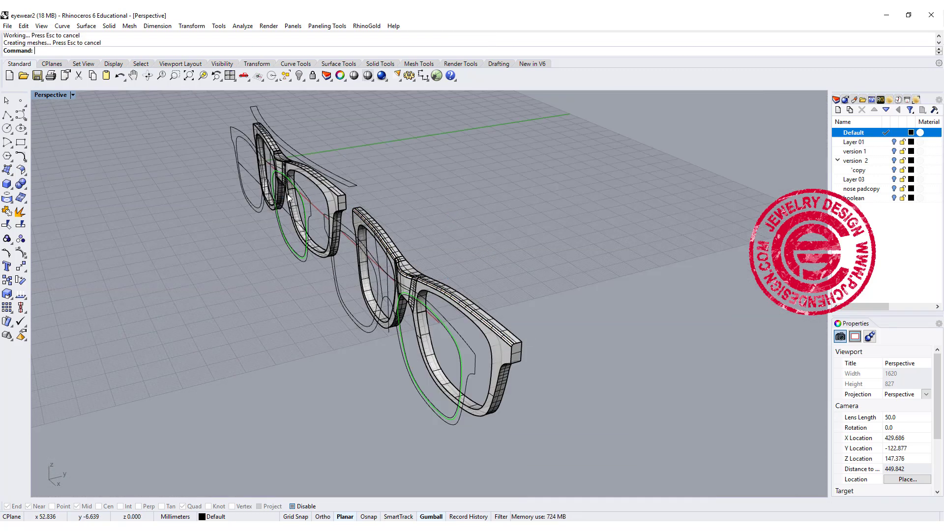
# Fillet the original frame's upper front edge across both rims and the bridge with a 1 mm radius.
pyautogui.scroll(4, 362, 265)
pyautogui.press('Return')
pyautogui.click(349, 254)
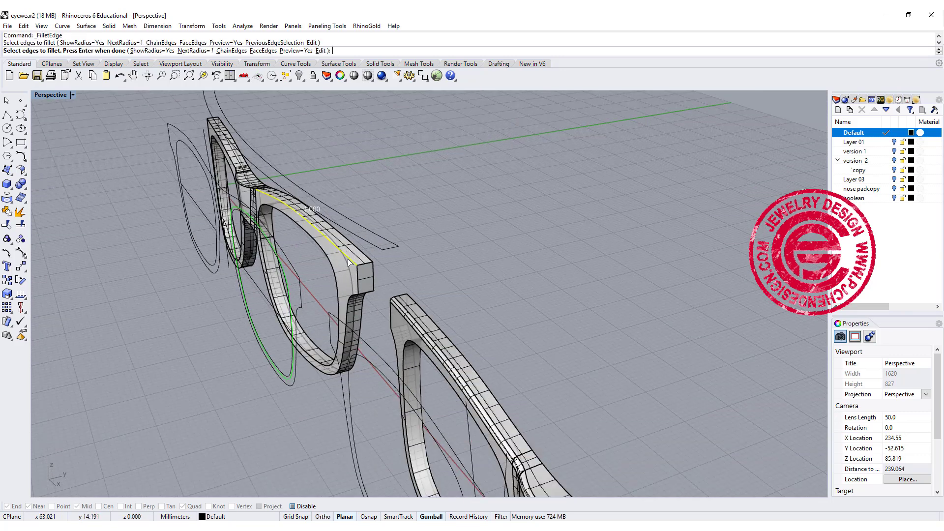
pyautogui.moveTo(349, 255); pyautogui.dragTo(220, 266, button='right')
pyautogui.scroll(4, 220, 265)
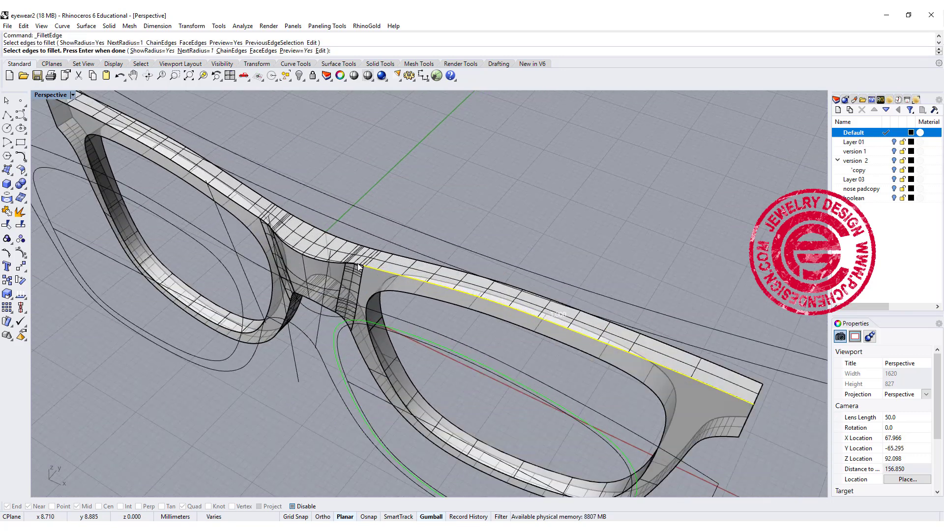
pyautogui.click(362, 265)
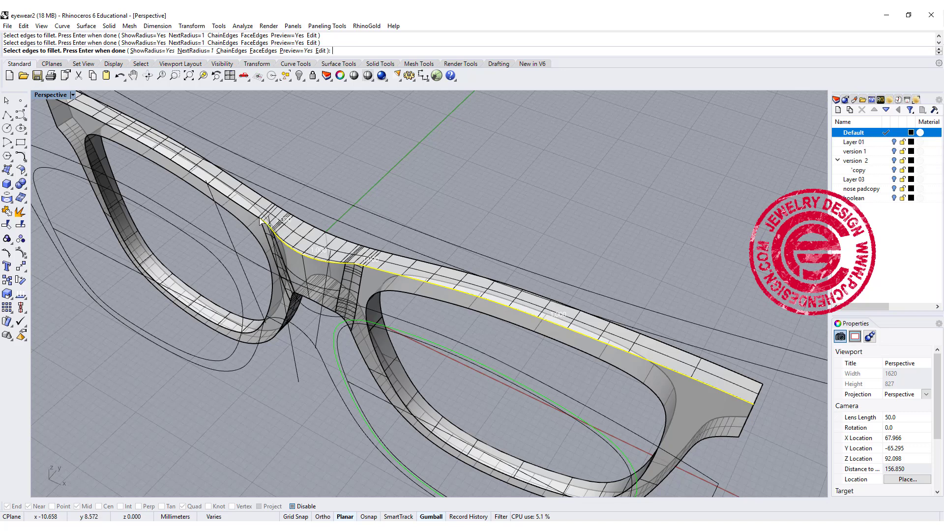
pyautogui.scroll(-4, 369, 231)
pyautogui.press('Return')
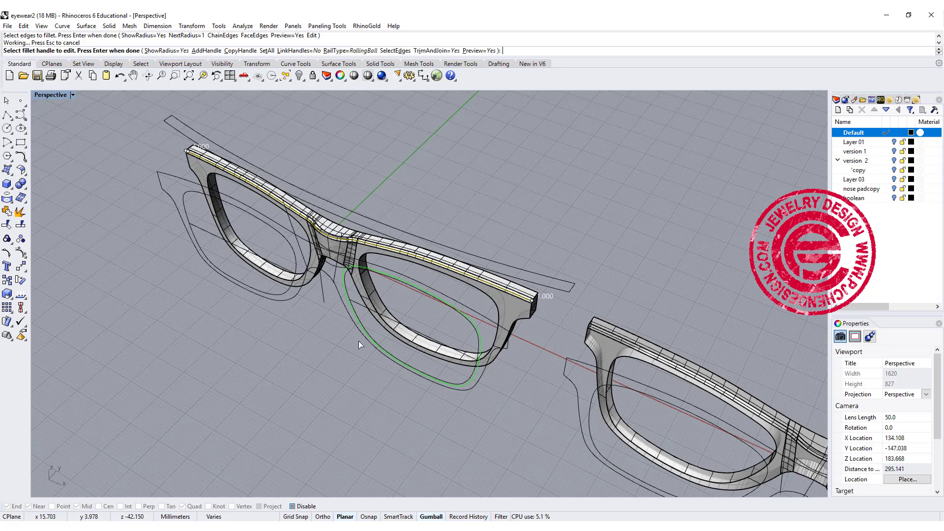
pyautogui.click(374, 344)
pyautogui.scroll(-4, 388, 343)
pyautogui.keyDown('shift'); pyautogui.moveTo(585, 342); pyautogui.dragTo(333, 208, button='right'); pyautogui.keyUp('shift')
pyautogui.moveTo(511, 288)
pyautogui.mouseDown(button='right')
pyautogui.moveTo(447, 243)
pyautogui.moveTo(501, 279)
pyautogui.mouseUp(button='right')
pyautogui.press('Return')
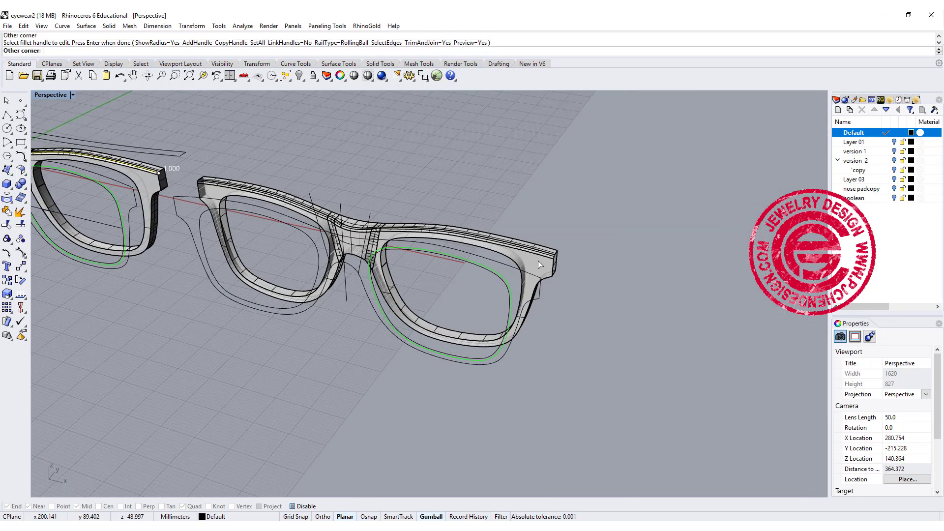
# Check the copied frame's object type, and show its edges to inspect the fillet around the bridge for naked edges.
pyautogui.click(543, 261)
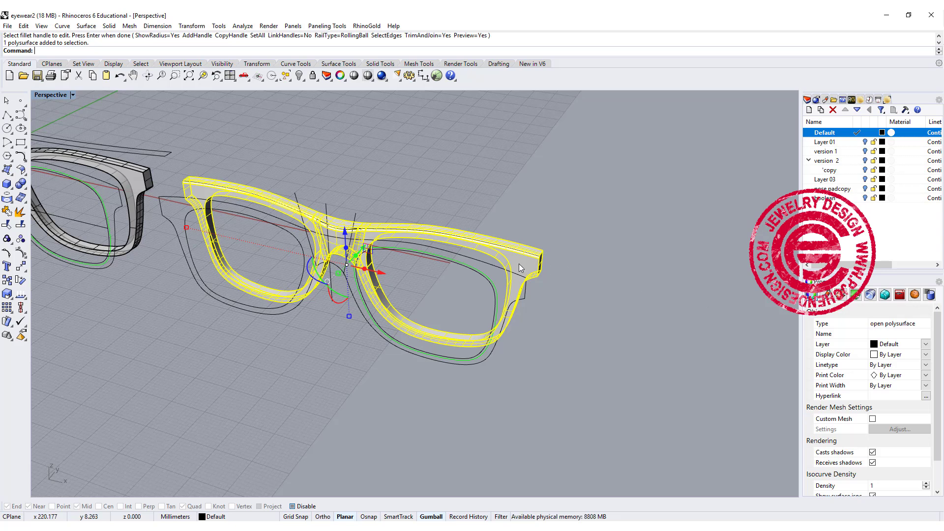
pyautogui.click(545, 207)
pyautogui.scroll(5, 571, 294)
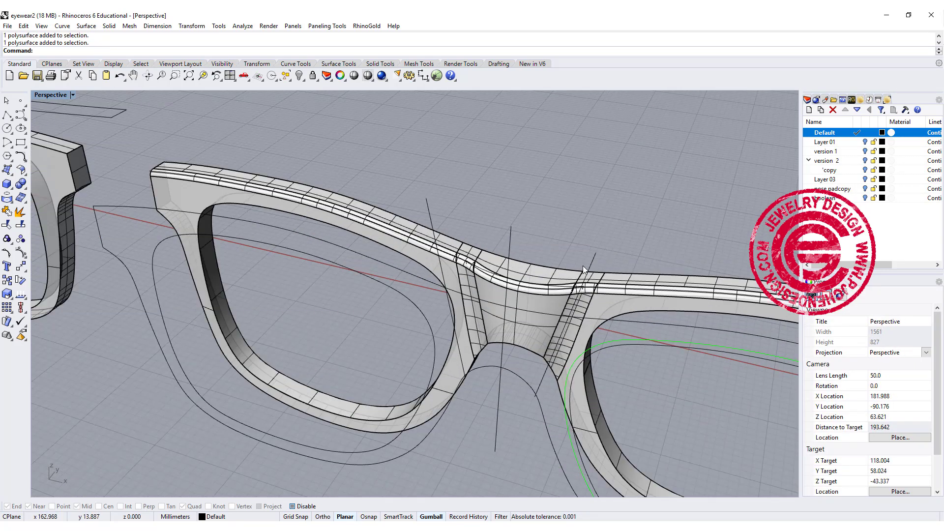
pyautogui.keyDown('shift'); pyautogui.moveTo(583, 266); pyautogui.dragTo(447, 172, button='right'); pyautogui.keyUp('shift')
pyautogui.click(249, 29)
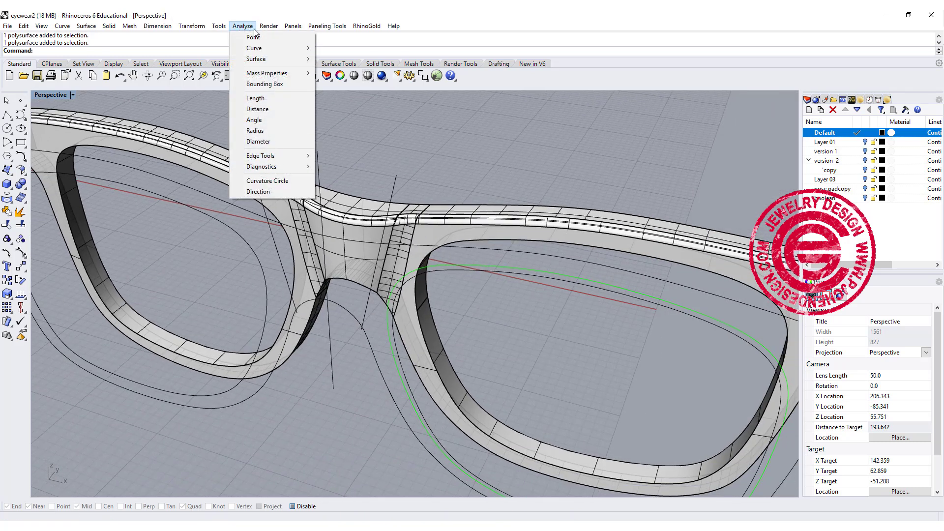
pyautogui.moveTo(300, 155)
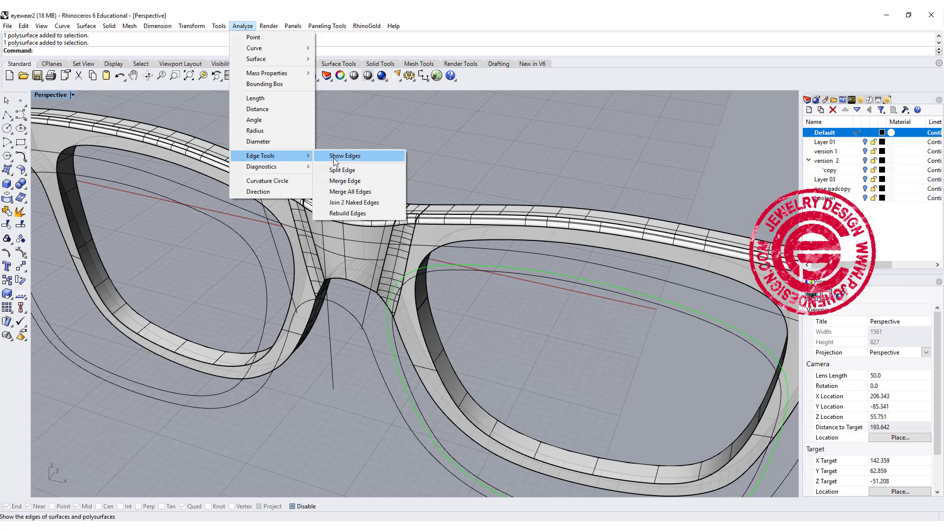
pyautogui.click(335, 159)
pyautogui.click(419, 234)
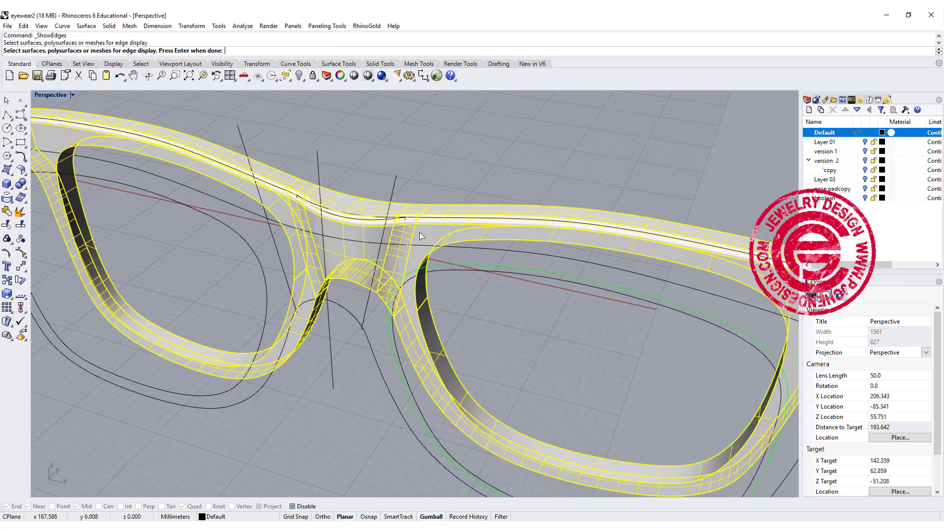
pyautogui.press('Return')
pyautogui.scroll(5, 417, 220)
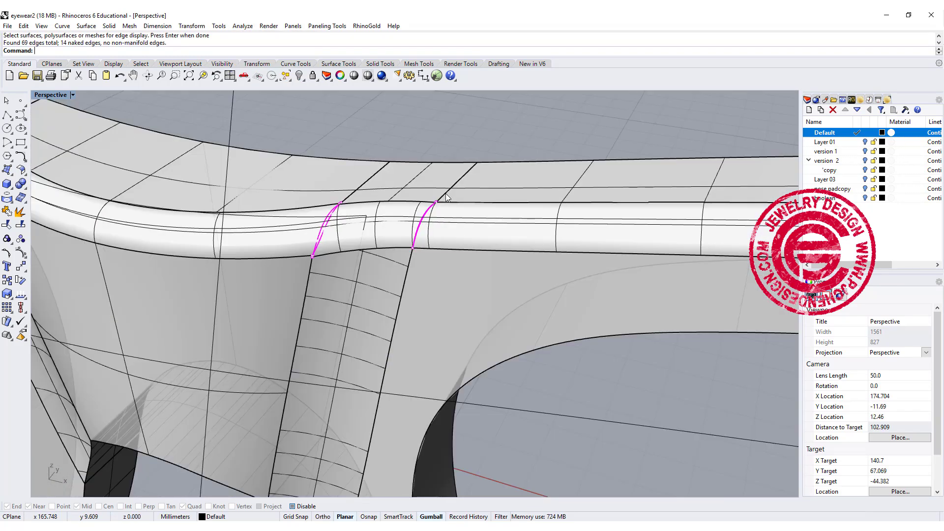
pyautogui.scroll(-5, 281, 230)
pyautogui.keyDown('shift'); pyautogui.moveTo(282, 229); pyautogui.dragTo(408, 221, button='right'); pyautogui.keyUp('shift')
pyautogui.scroll(5, 387, 201)
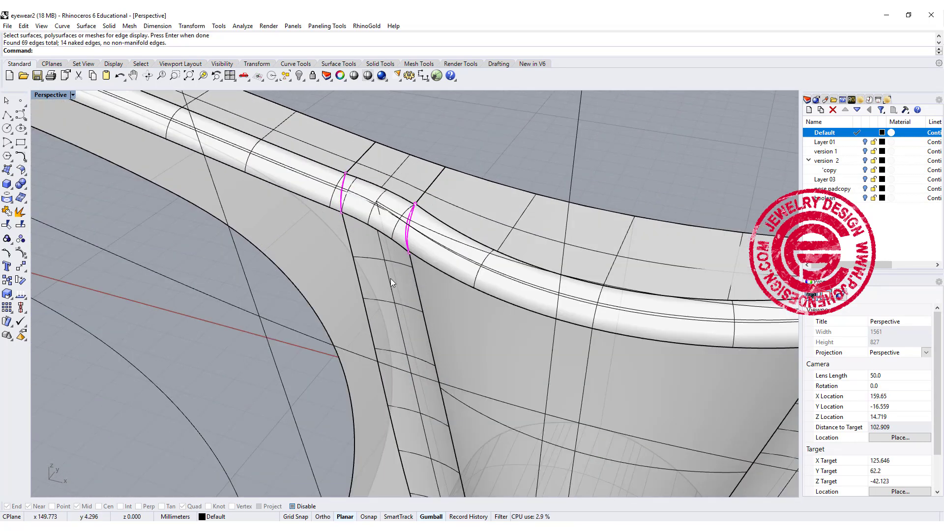
pyautogui.scroll(-7, 396, 272)
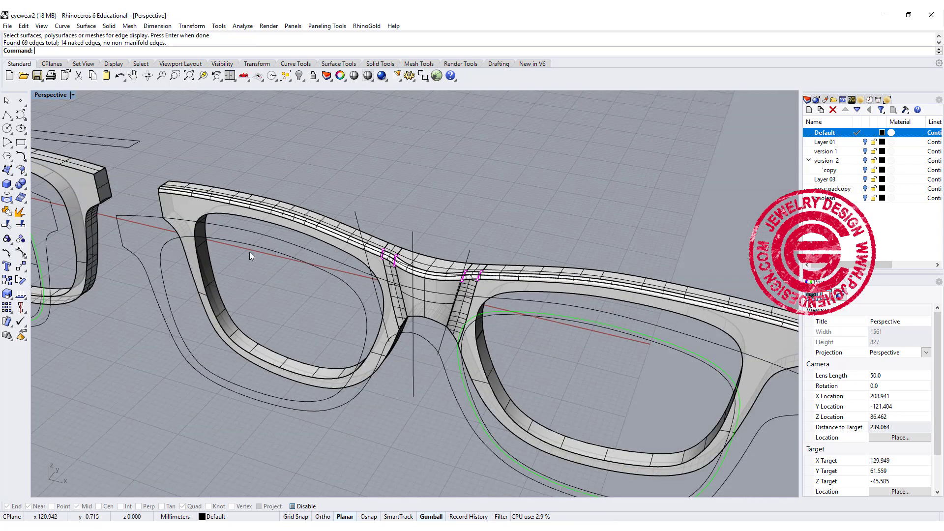
# Select the original frame to check in its properties whether it is a closed solid after filleting.
pyautogui.scroll(-3, 542, 268)
pyautogui.scroll(8, 447, 216)
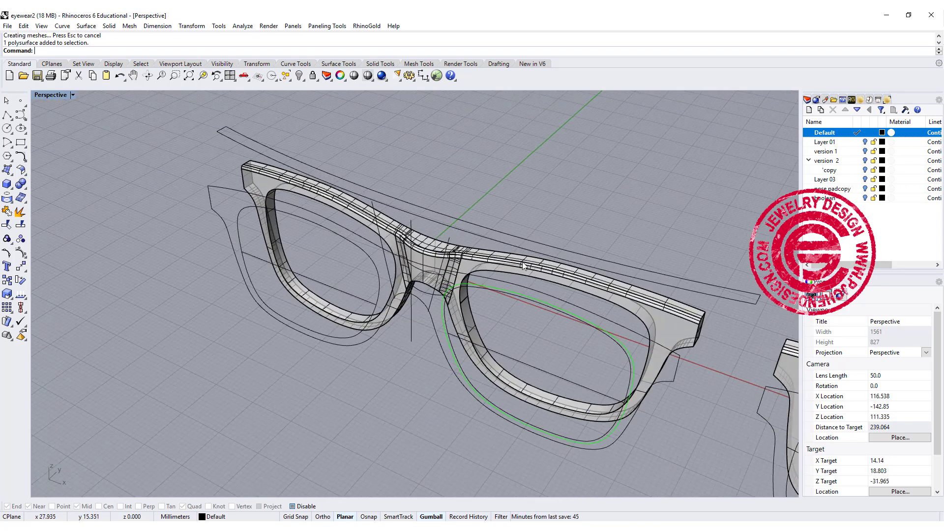
pyautogui.moveTo(488, 247); pyautogui.dragTo(504, 268, button='right')
pyautogui.click(381, 238)
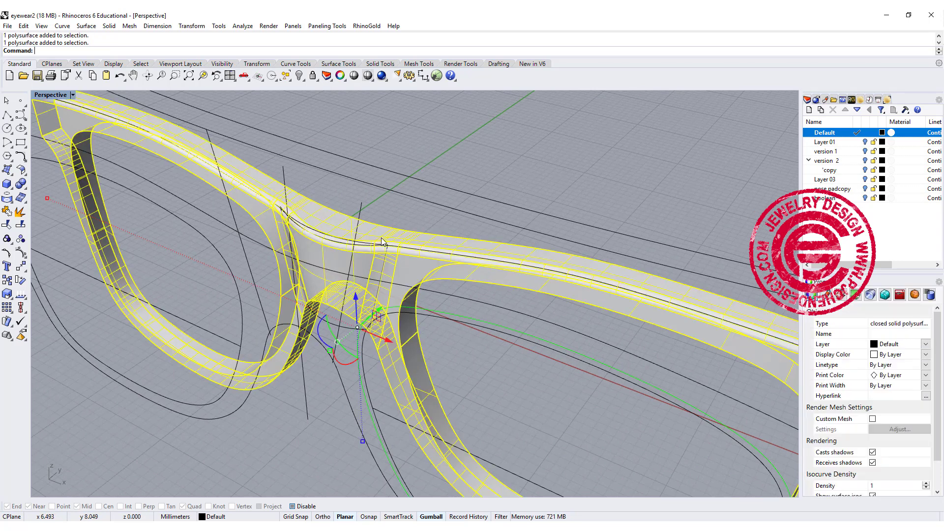
pyautogui.scroll(-8, 547, 251)
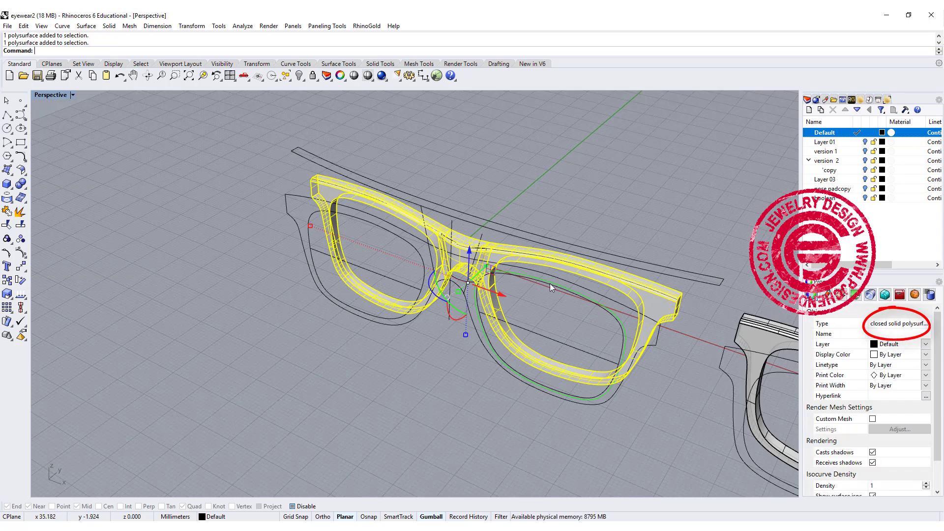
pyautogui.click(550, 284)
# Delete the copied frame together with its construction curves.
pyautogui.moveTo(550, 283); pyautogui.dragTo(523, 270, button='right')
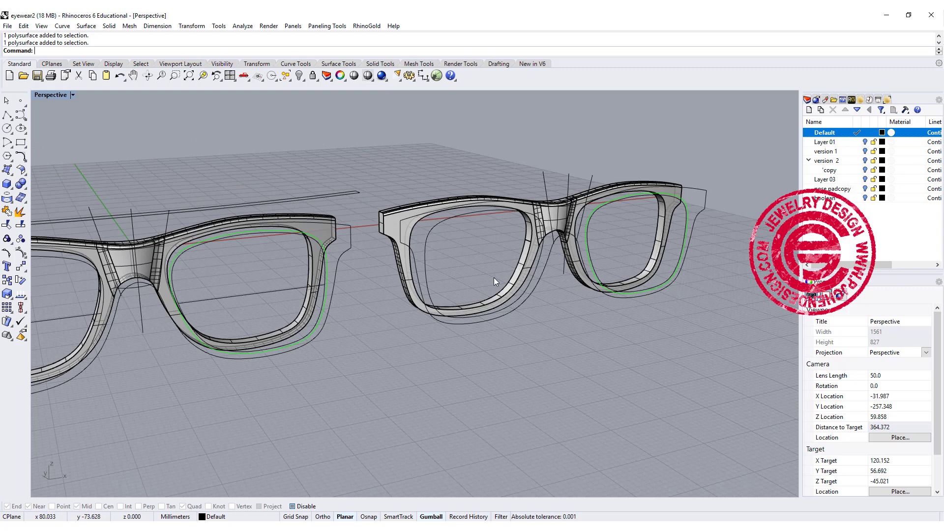
pyautogui.moveTo(608, 221); pyautogui.dragTo(513, 257, button='right')
pyautogui.scroll(2, 484, 296)
pyautogui.scroll(4, 579, 267)
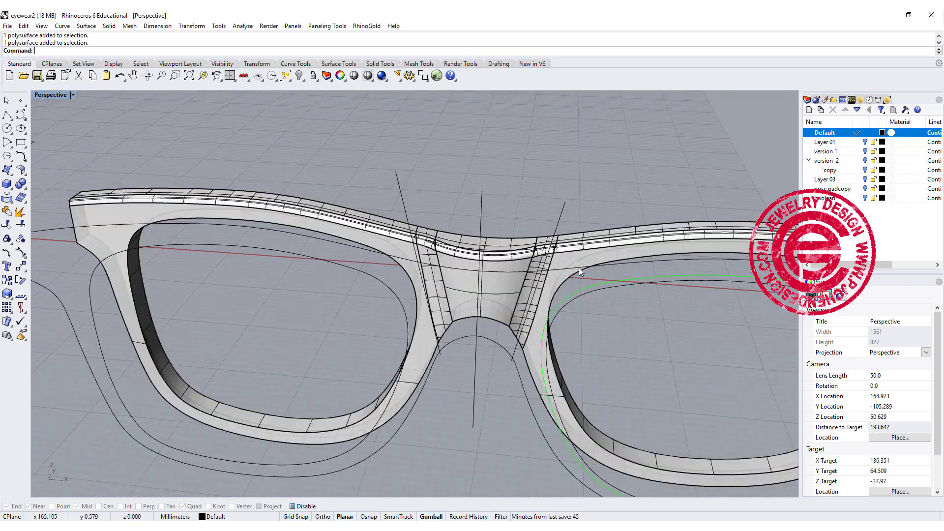
pyautogui.scroll(-5, 393, 247)
pyautogui.moveTo(401, 249); pyautogui.dragTo(502, 301, button='right')
pyautogui.scroll(-1, 506, 304)
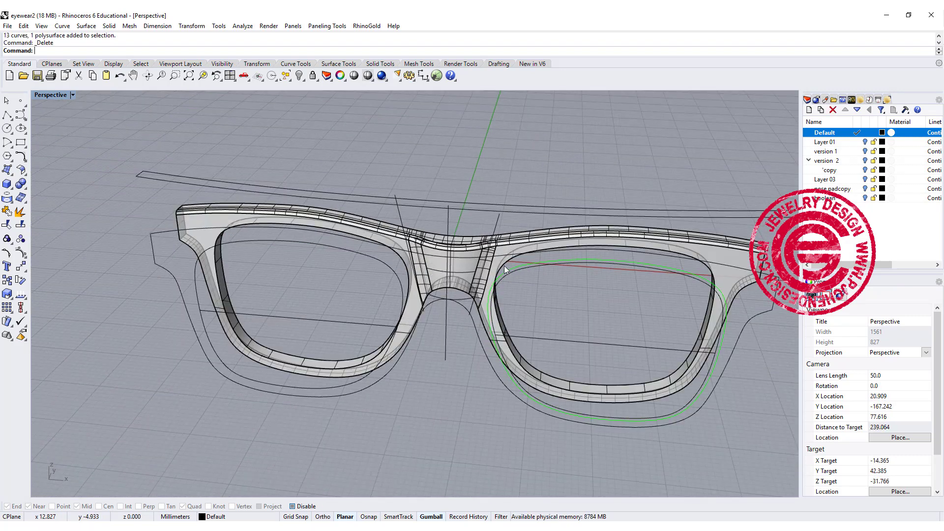
# Fillet the remaining frame's upper back edge with a 1 mm radius.
pyautogui.moveTo(504, 266); pyautogui.dragTo(472, 257, button='right')
pyautogui.moveTo(600, 262); pyautogui.dragTo(559, 277, button='right')
pyautogui.rightClick(596, 319)
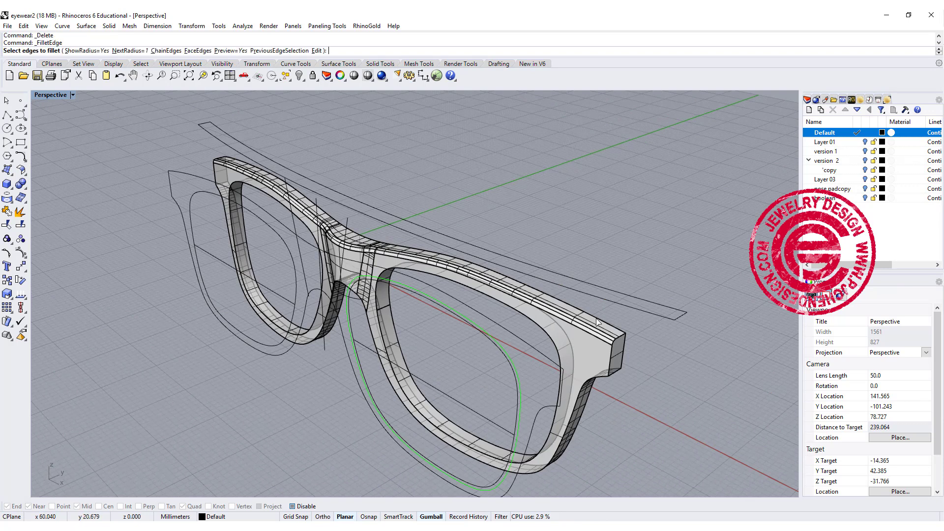
pyautogui.click(603, 322)
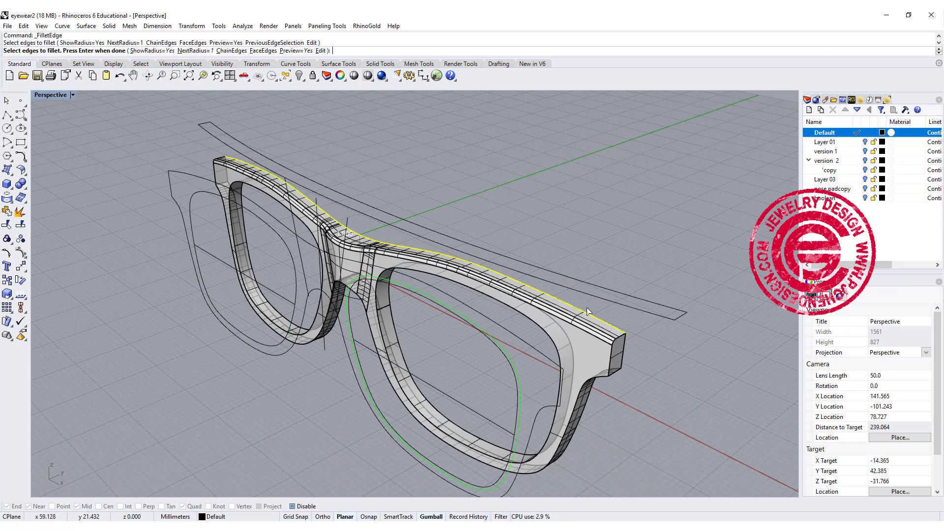
pyautogui.rightClick(626, 310)
pyautogui.moveTo(624, 311); pyautogui.dragTo(554, 344, button='right')
pyautogui.moveTo(554, 344); pyautogui.dragTo(478, 331)
pyautogui.rightClick(478, 310)
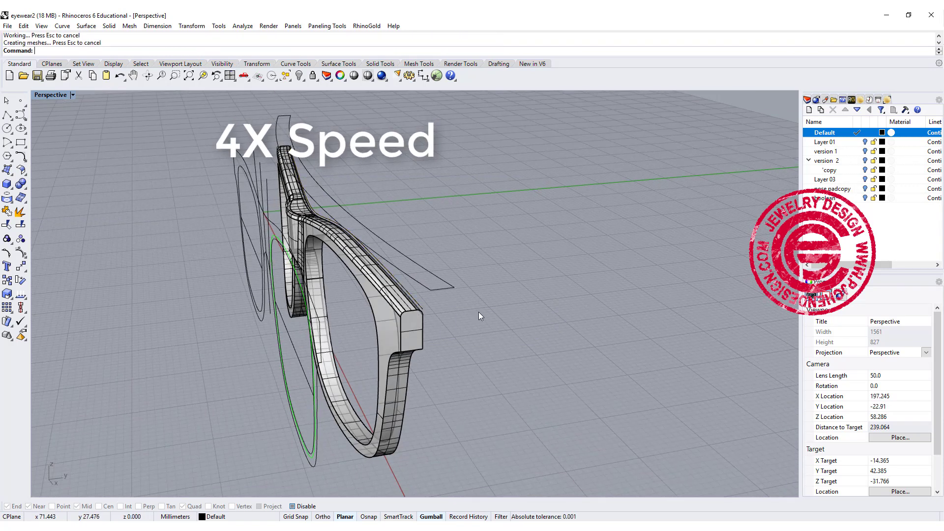
# Fillet the frame's lower outline edges around both rims and under the nose bridge with a 1 mm radius.
pyautogui.moveTo(480, 314)
pyautogui.mouseDown(button='right')
pyautogui.moveTo(577, 330)
pyautogui.moveTo(575, 313)
pyautogui.mouseUp(button='right')
pyautogui.scroll(-2, 574, 312)
pyautogui.rightClick(492, 310)
pyautogui.click(431, 302)
pyautogui.click(442, 277)
pyautogui.click(455, 269)
pyautogui.click(491, 325)
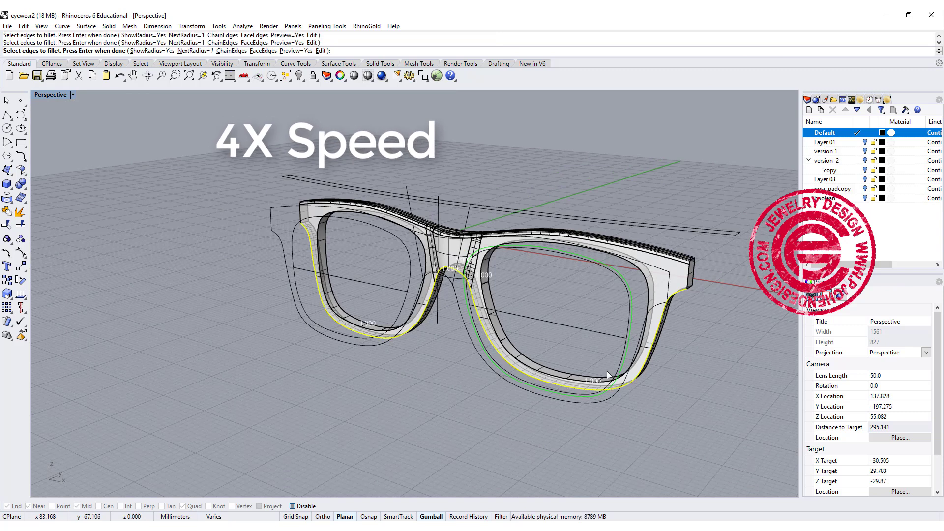
pyautogui.moveTo(561, 344); pyautogui.dragTo(607, 344, button='right')
pyautogui.press('Return')
pyautogui.press('Return')
pyautogui.scroll(4, 460, 226)
pyautogui.rightClick(460, 226)
pyautogui.click(416, 224)
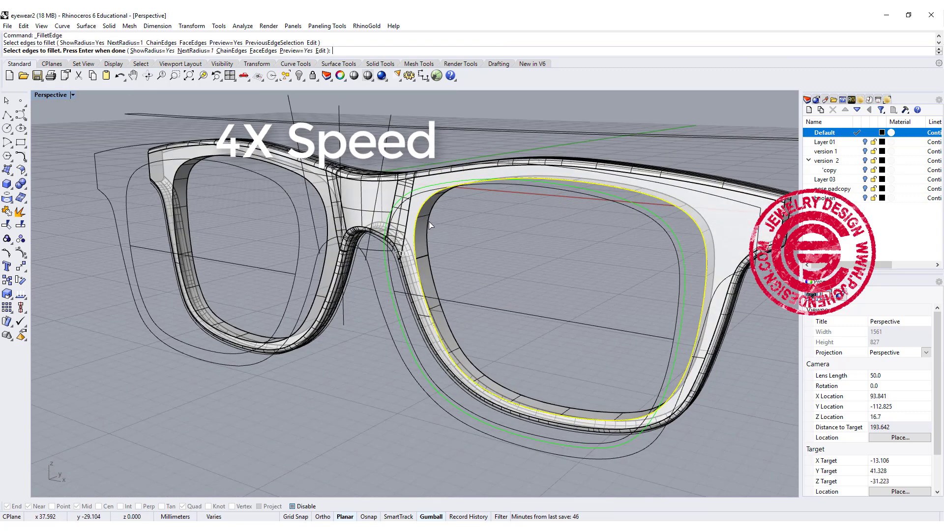
pyautogui.click(429, 221)
pyautogui.rightClick(464, 241)
pyautogui.moveTo(484, 319); pyautogui.dragTo(497, 326, button='right')
pyautogui.press('Escape')
# Fillet the edges of both lens openings with a 0.5 mm radius.
pyautogui.rightClick(508, 267)
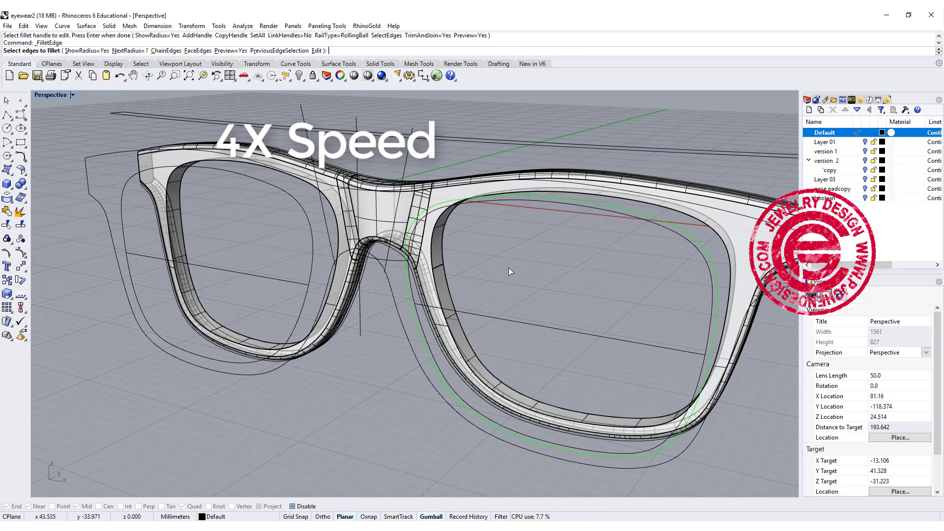
pyautogui.write('0.5')
pyautogui.press('Return')
pyautogui.click(432, 246)
pyautogui.click(442, 249)
pyautogui.click(339, 246)
pyautogui.click(350, 242)
pyautogui.rightClick(534, 278)
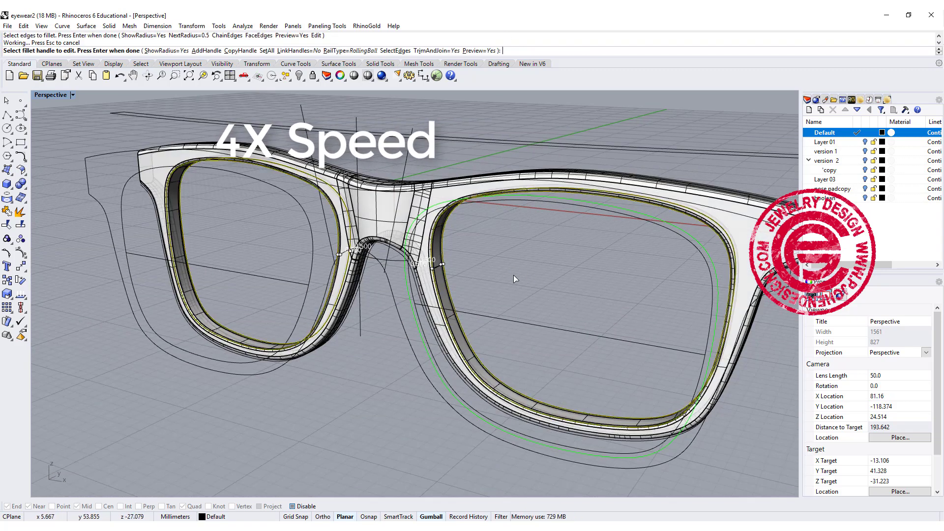
pyautogui.rightClick(521, 265)
pyautogui.press('Return')
# Check in the frame's properties whether it is a closed solid, inspect its fillets in Rendered display mode and return to Ghosted.
pyautogui.moveTo(520, 265); pyautogui.dragTo(604, 279, button='right')
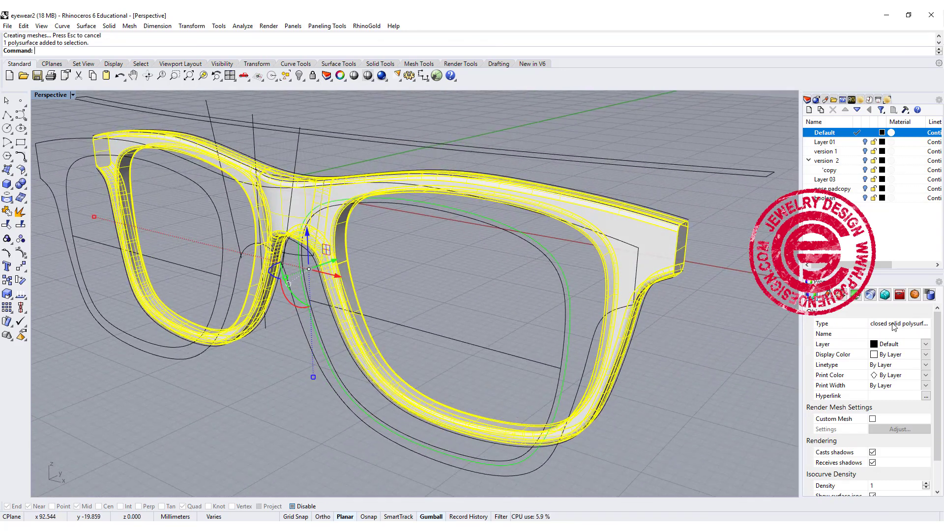
pyautogui.click(74, 98)
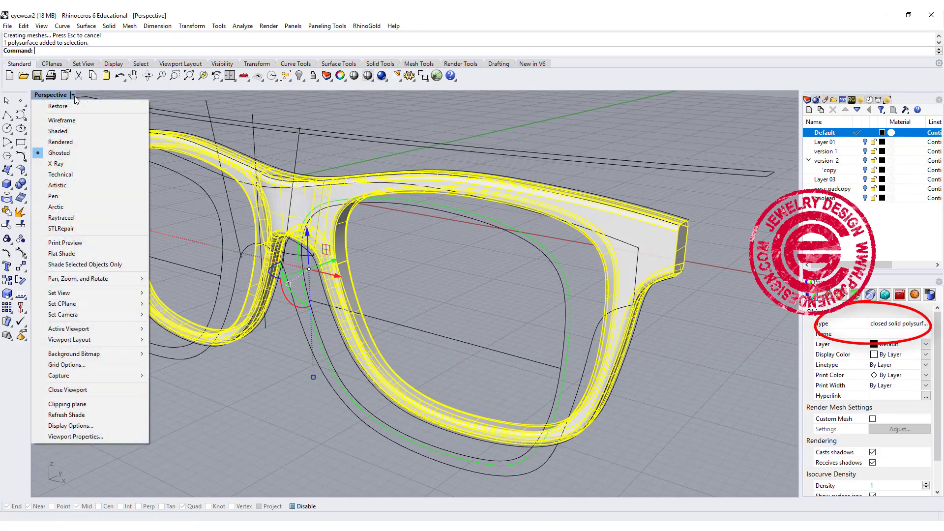
pyautogui.click(73, 143)
pyautogui.press('Escape')
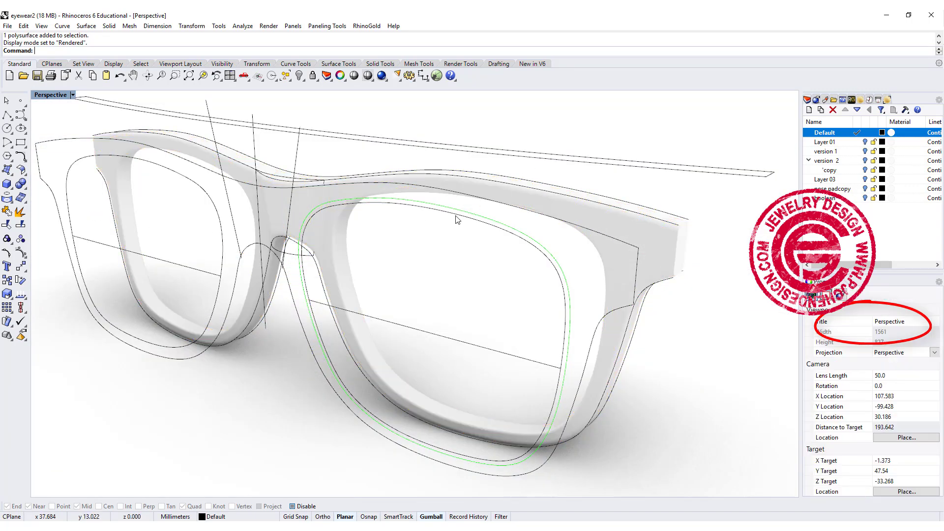
pyautogui.moveTo(458, 221)
pyautogui.mouseDown(button='right')
pyautogui.moveTo(466, 238)
pyautogui.moveTo(385, 221)
pyautogui.moveTo(433, 238)
pyautogui.moveTo(621, 228)
pyautogui.moveTo(524, 218)
pyautogui.moveTo(458, 223)
pyautogui.moveTo(463, 232)
pyautogui.mouseUp(button='right')
pyautogui.scroll(2, 455, 241)
pyautogui.scroll(-5, 465, 246)
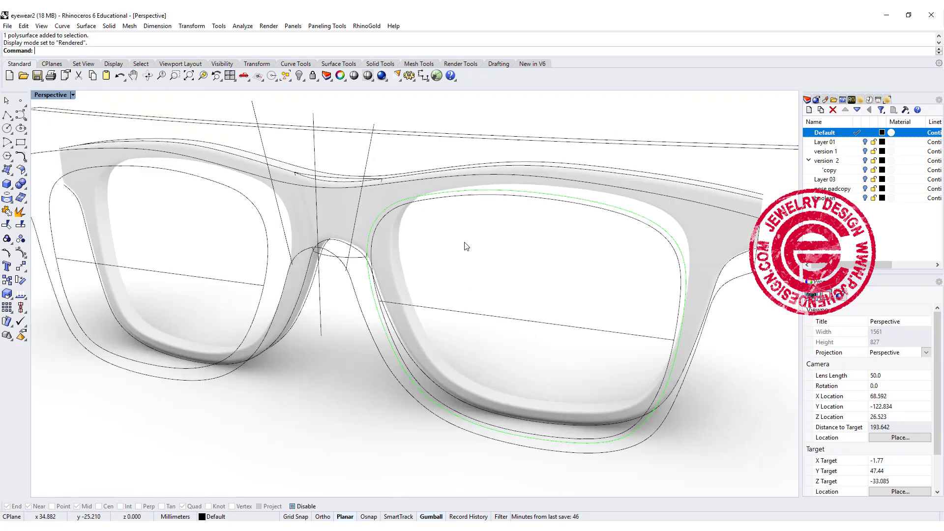
pyautogui.moveTo(524, 278); pyautogui.dragTo(503, 279, button='right')
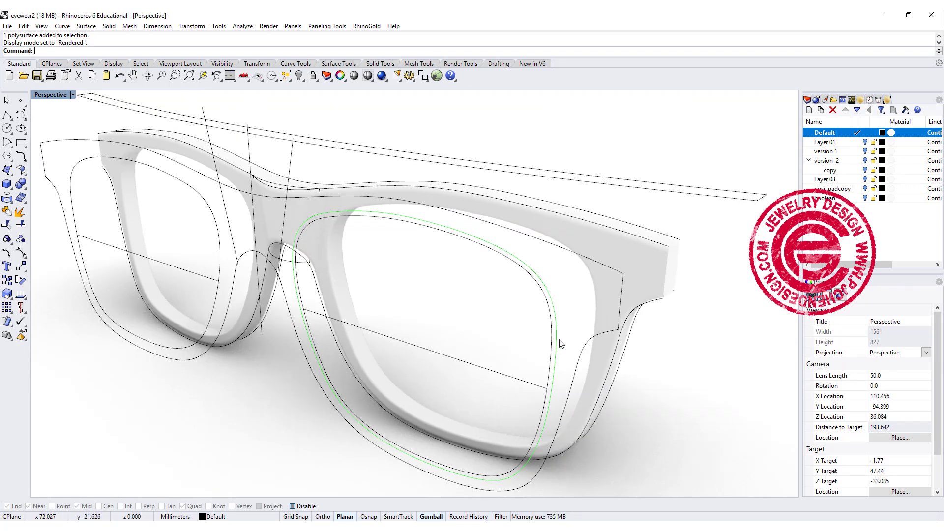
pyautogui.moveTo(559, 342); pyautogui.dragTo(535, 349, button='right')
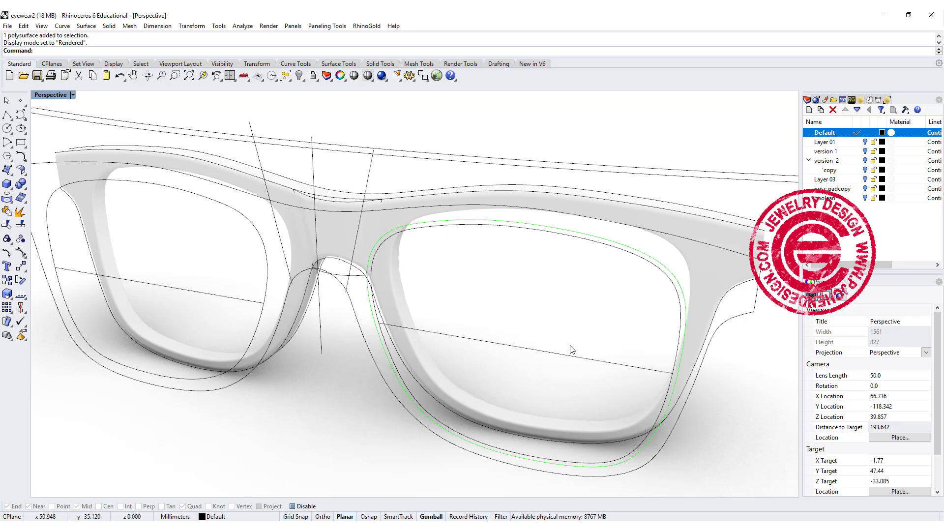
pyautogui.moveTo(530, 328); pyautogui.dragTo(507, 326, button='right')
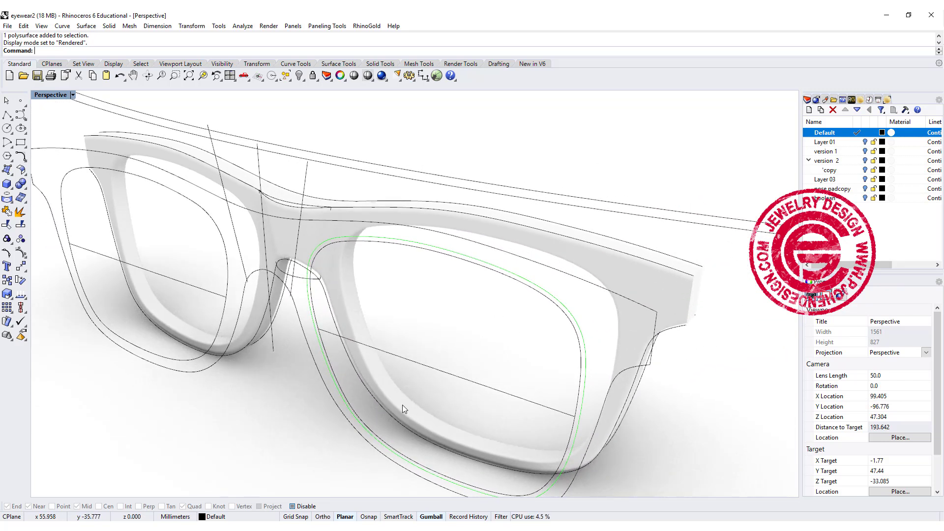
pyautogui.click(73, 96)
pyautogui.click(116, 151)
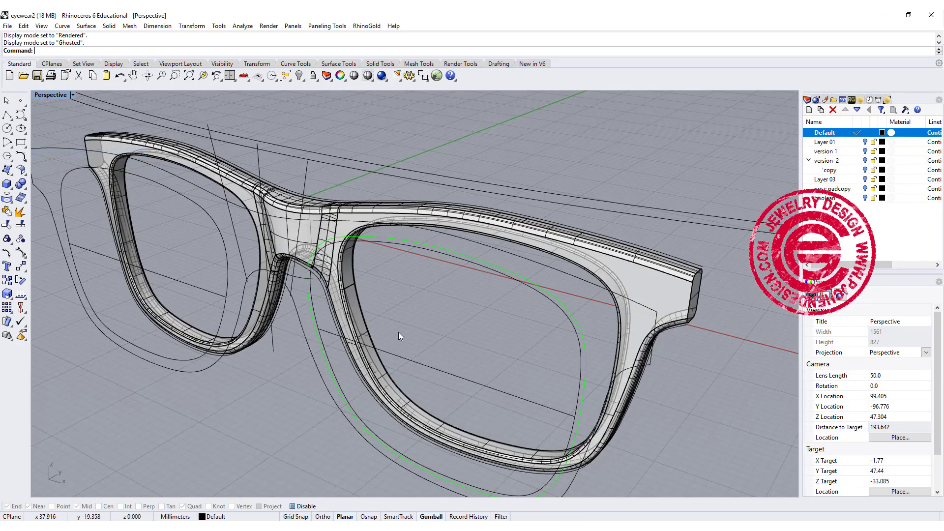
# Create one tween curve between the front and back inner rim edges of the lens opening on the positive X side.
pyautogui.moveTo(398, 332); pyautogui.dragTo(398, 355, button='right')
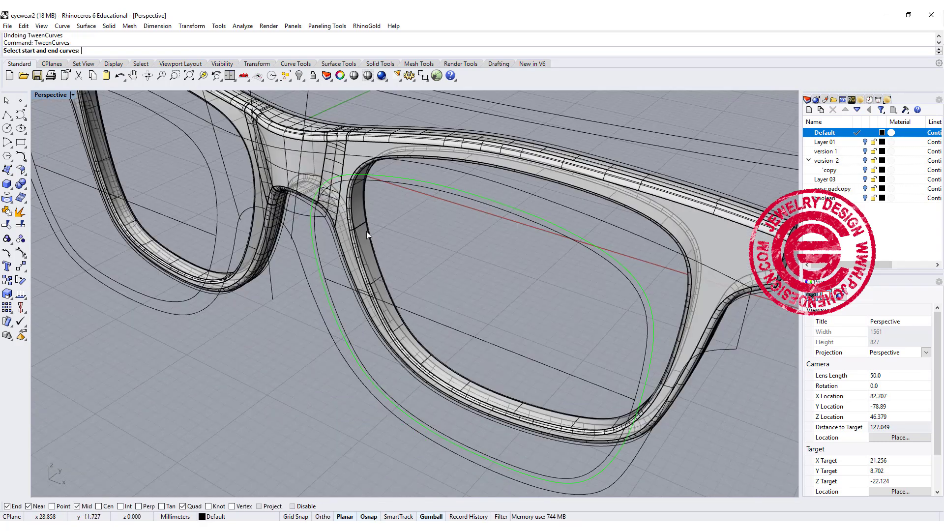
pyautogui.scroll(8, 354, 242)
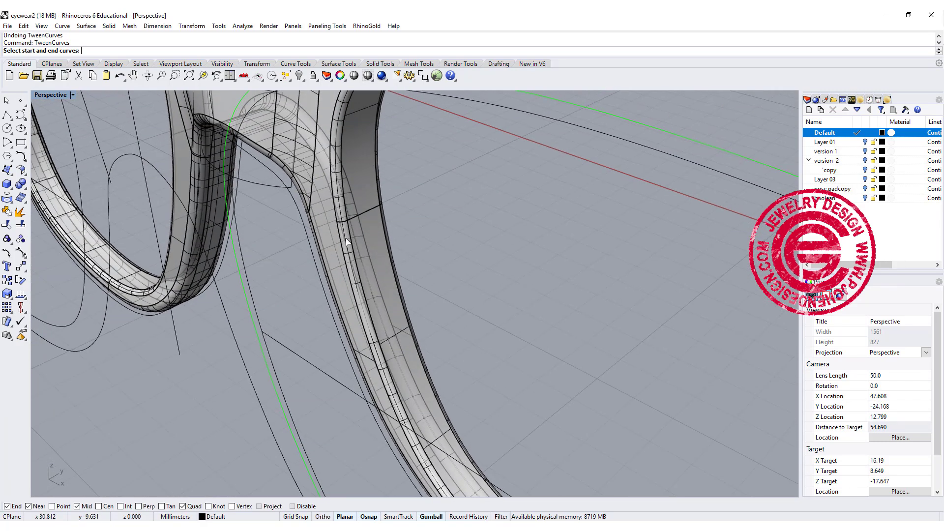
pyautogui.press('Return')
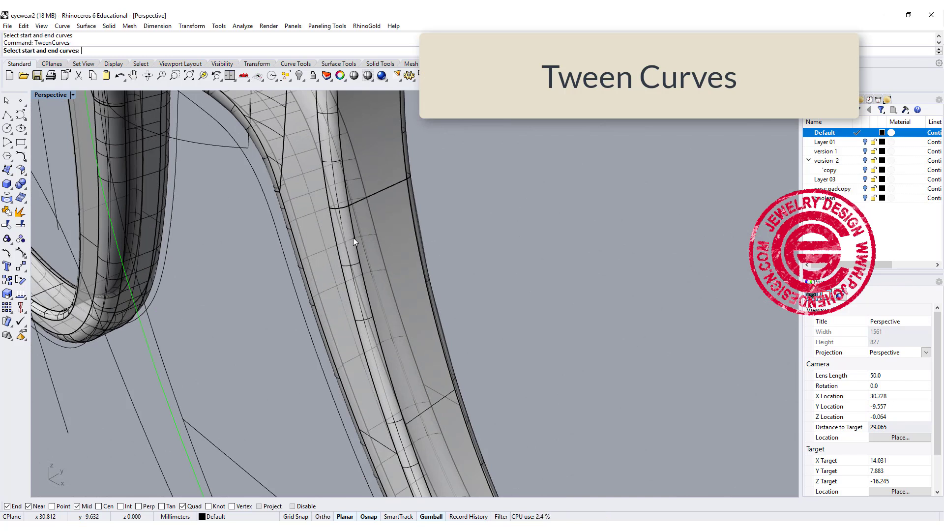
pyautogui.click(354, 235)
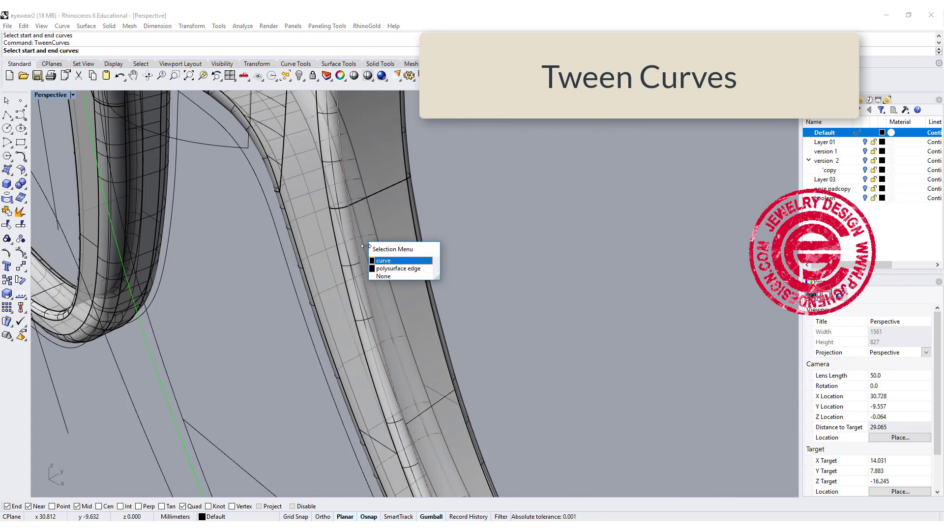
pyautogui.click(384, 258)
pyautogui.click(413, 216)
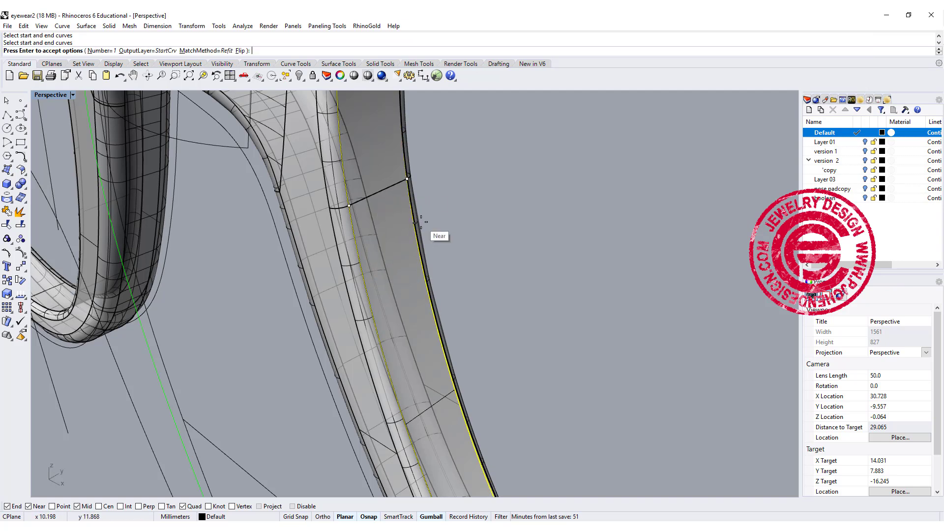
pyautogui.moveTo(434, 237); pyautogui.dragTo(332, 146, button='right')
pyautogui.scroll(-6, 453, 250)
pyautogui.moveTo(458, 256)
pyautogui.mouseDown(button='right')
pyautogui.moveTo(573, 308)
pyautogui.moveTo(580, 329)
pyautogui.moveTo(574, 311)
pyautogui.moveTo(562, 326)
pyautogui.moveTo(433, 234)
pyautogui.mouseUp(button='right')
pyautogui.scroll(7, 443, 232)
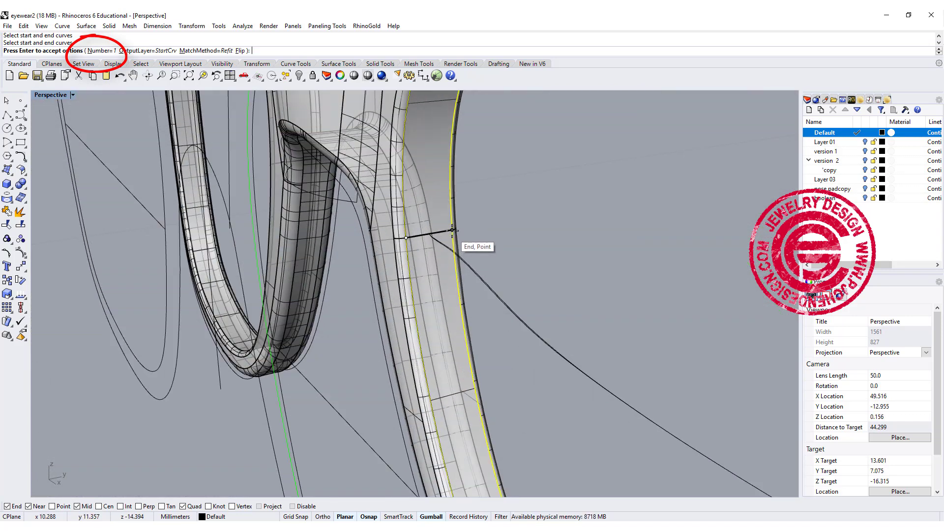
pyautogui.press('Return')
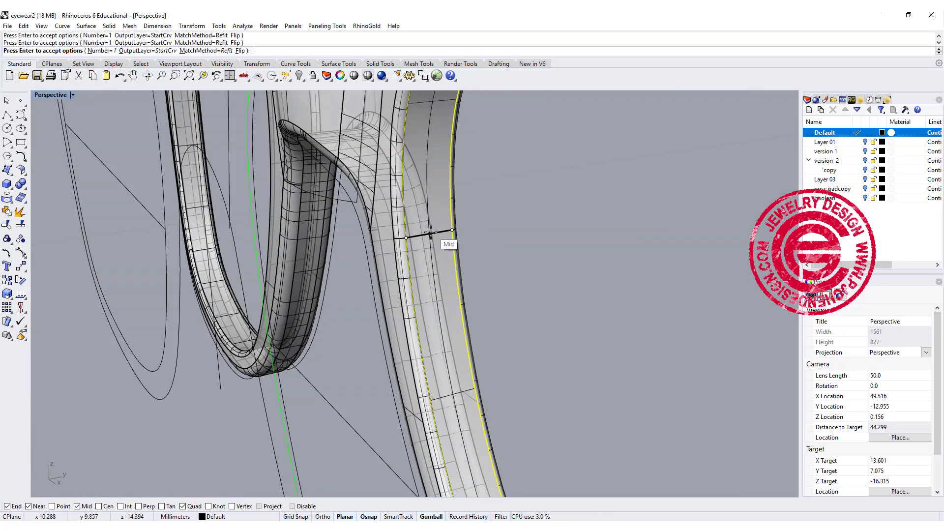
# Build a closed round pipe with a 0.85 mm radius along the tween curve inside the lens opening.
pyautogui.click(426, 146)
pyautogui.scroll(-7, 447, 219)
pyautogui.moveTo(485, 308); pyautogui.dragTo(144, 141, button='right')
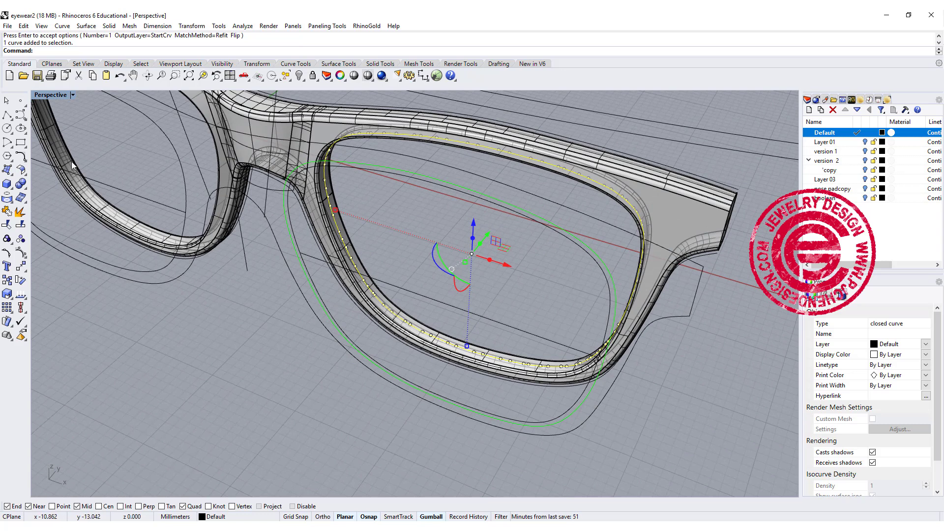
pyautogui.click(9, 188)
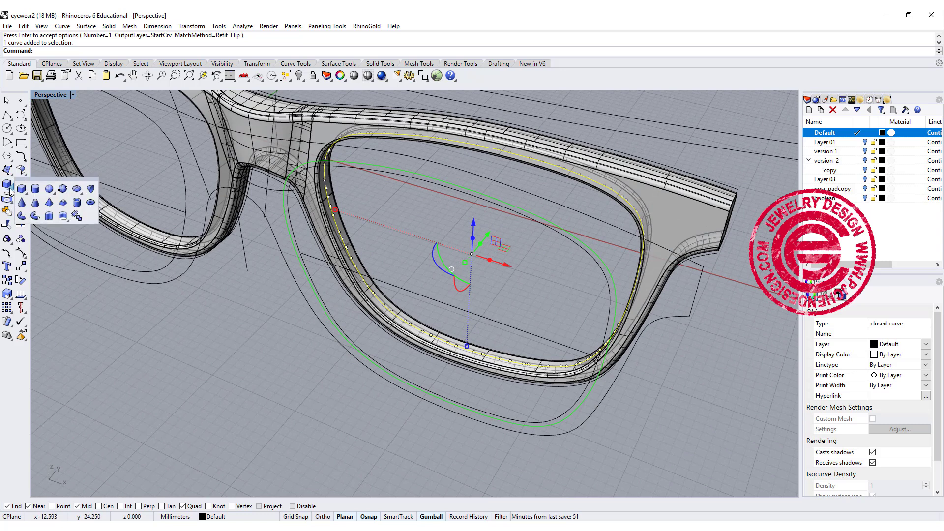
pyautogui.click(22, 215)
pyautogui.scroll(2, 329, 198)
pyautogui.scroll(2, 330, 201)
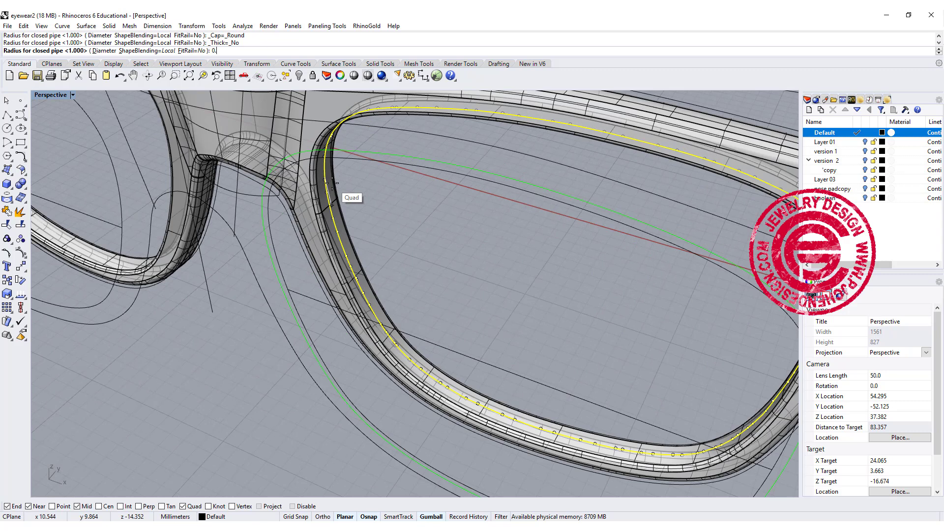
pyautogui.press('Return')
pyautogui.press('Return')
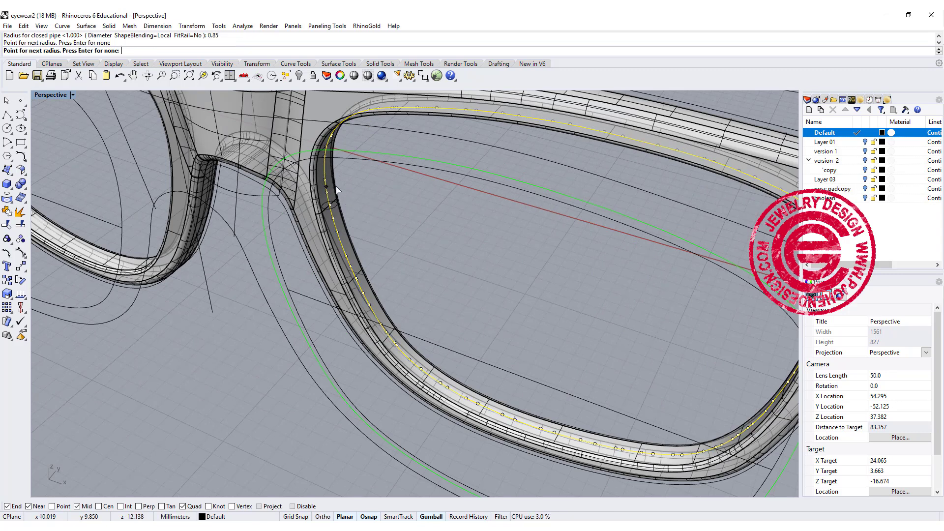
pyautogui.scroll(-6, 442, 288)
pyautogui.scroll(5, 441, 288)
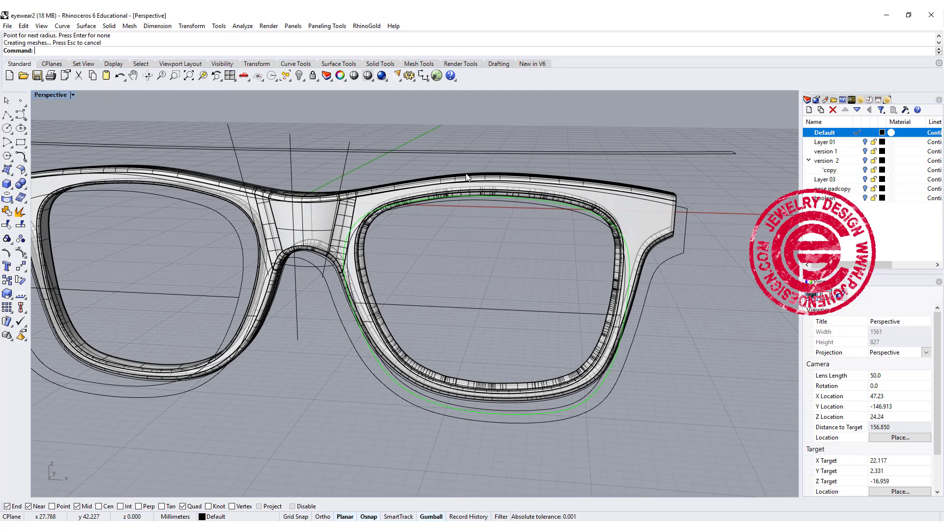
# Mirror the pipe to the other lens opening in the Front view, across a vertical plane through the origin 0.
pyautogui.click(345, 207)
pyautogui.doubleClick(49, 95)
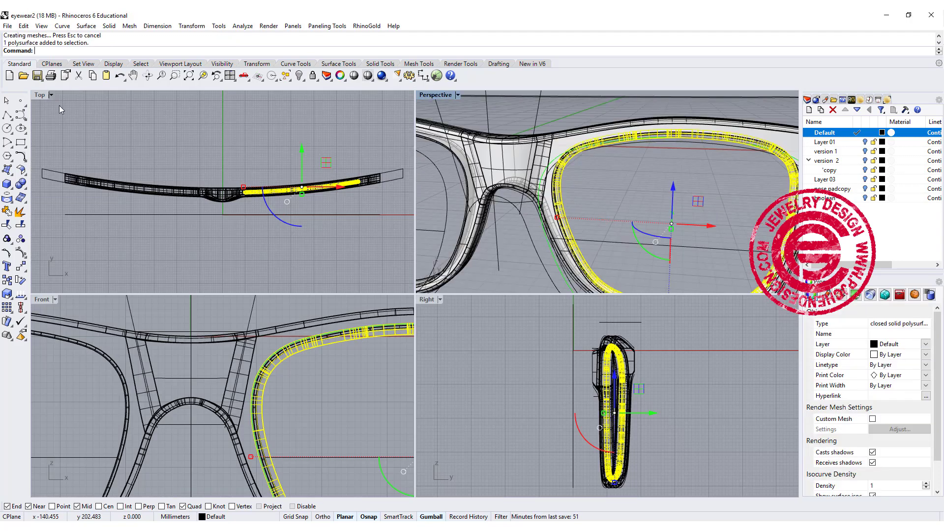
pyautogui.click(22, 267)
pyautogui.click(104, 272)
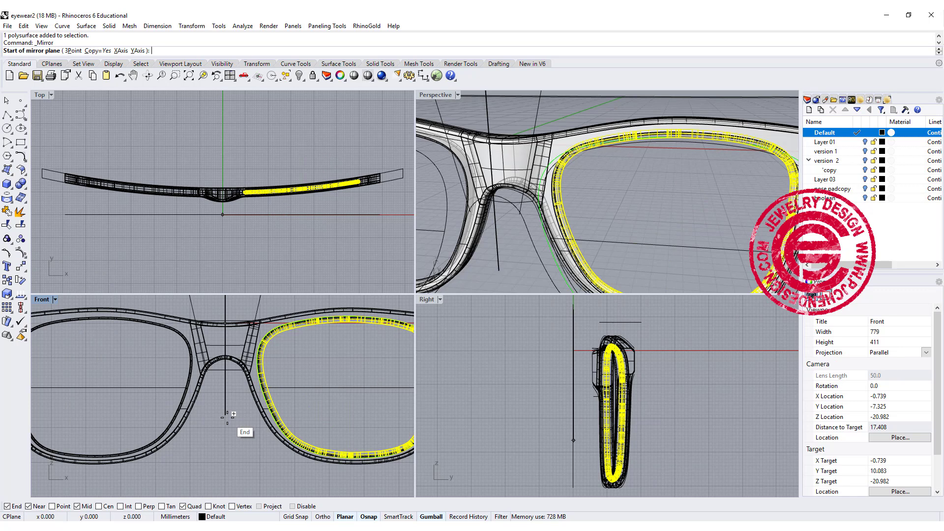
pyautogui.write('0')
pyautogui.press('Return')
pyautogui.click(221, 436)
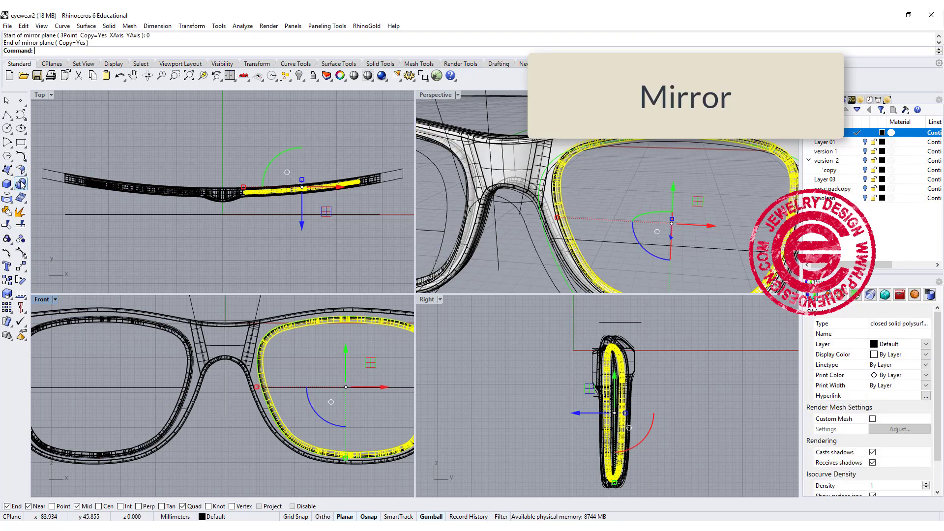
pyautogui.press('Escape')
# Subtract both pipes from the frame with Boolean Difference to cut the lens grooves.
pyautogui.click(21, 185)
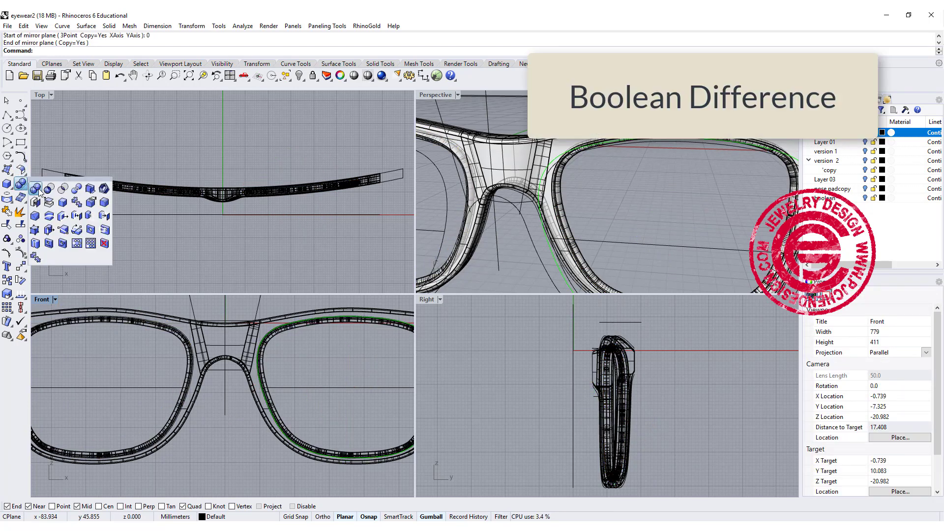
pyautogui.click(51, 190)
pyautogui.click(212, 398)
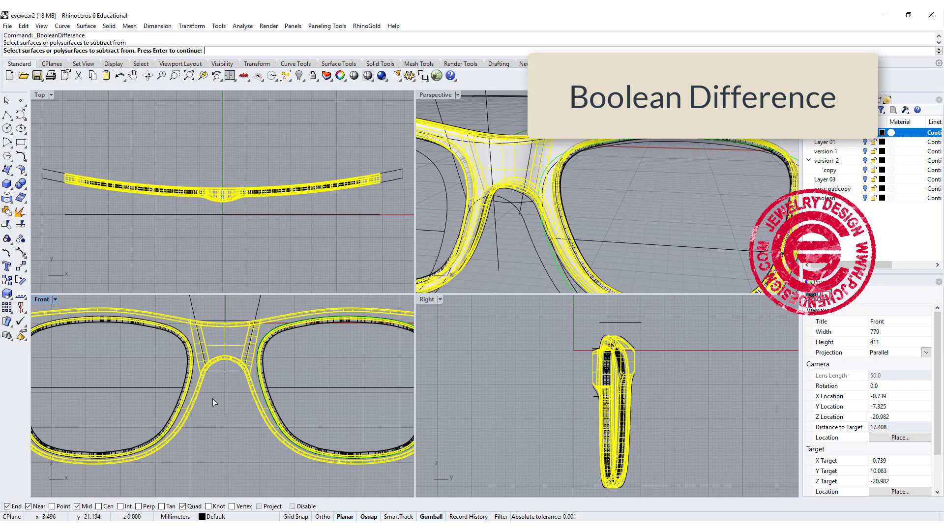
pyautogui.click(189, 367)
pyautogui.click(264, 364)
pyautogui.press('Return')
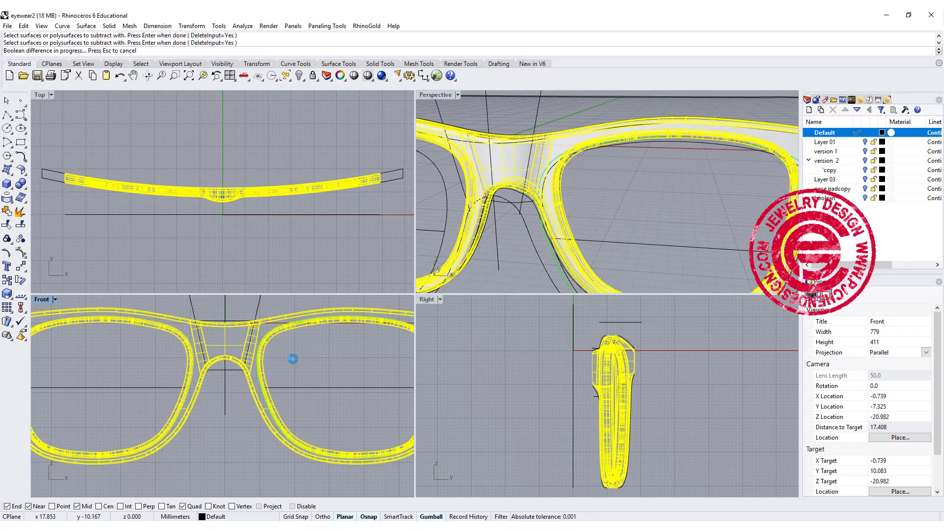
# Inspect the lens grooves from several angles in a maximized Perspective view with Rendered display mode.
pyautogui.moveTo(646, 176); pyautogui.dragTo(502, 117, button='right')
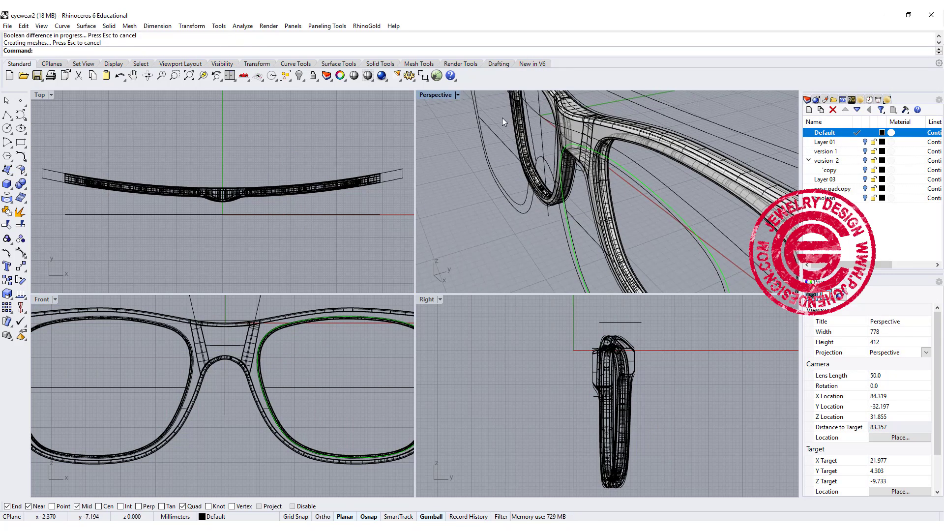
pyautogui.click(457, 96)
pyautogui.click(453, 141)
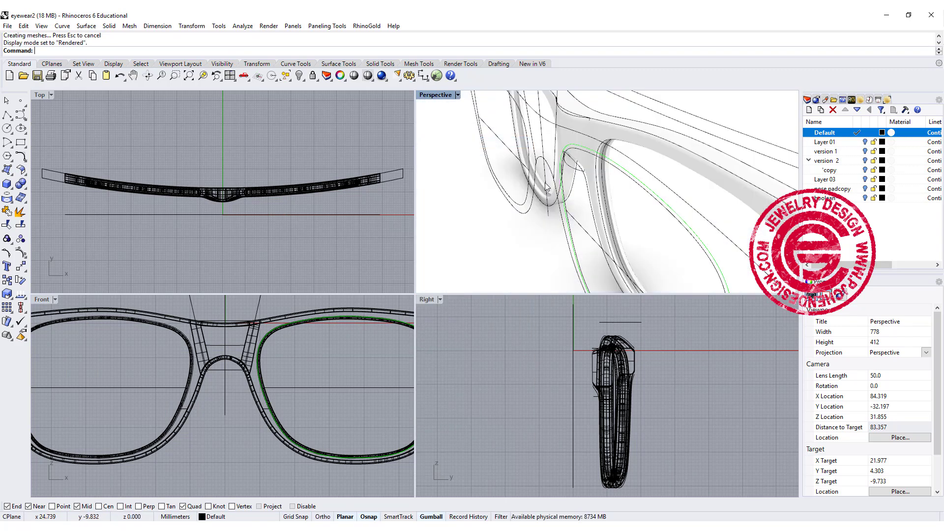
pyautogui.moveTo(667, 203); pyautogui.dragTo(487, 168, button='right')
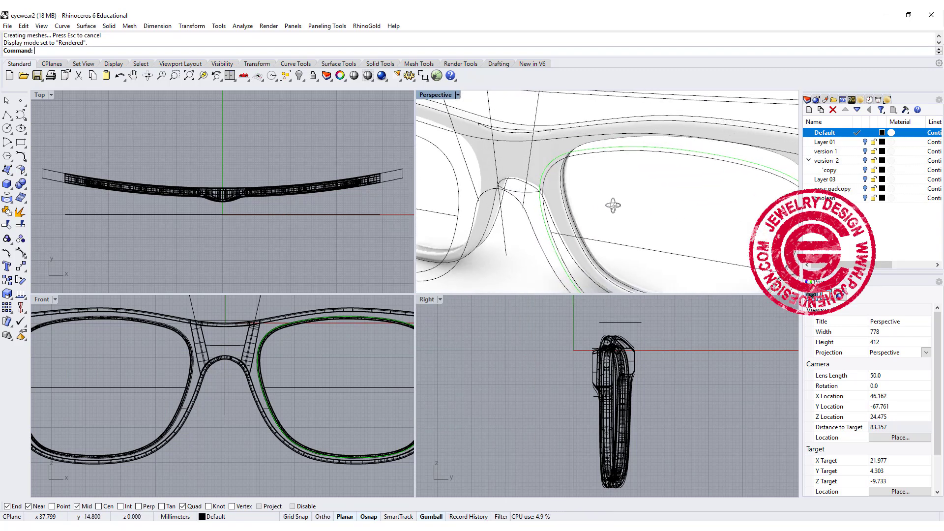
pyautogui.doubleClick(433, 96)
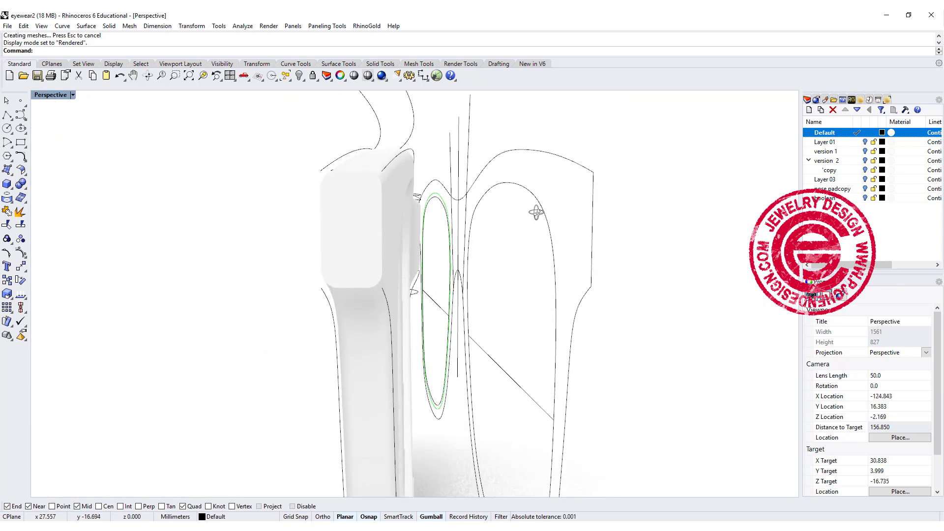